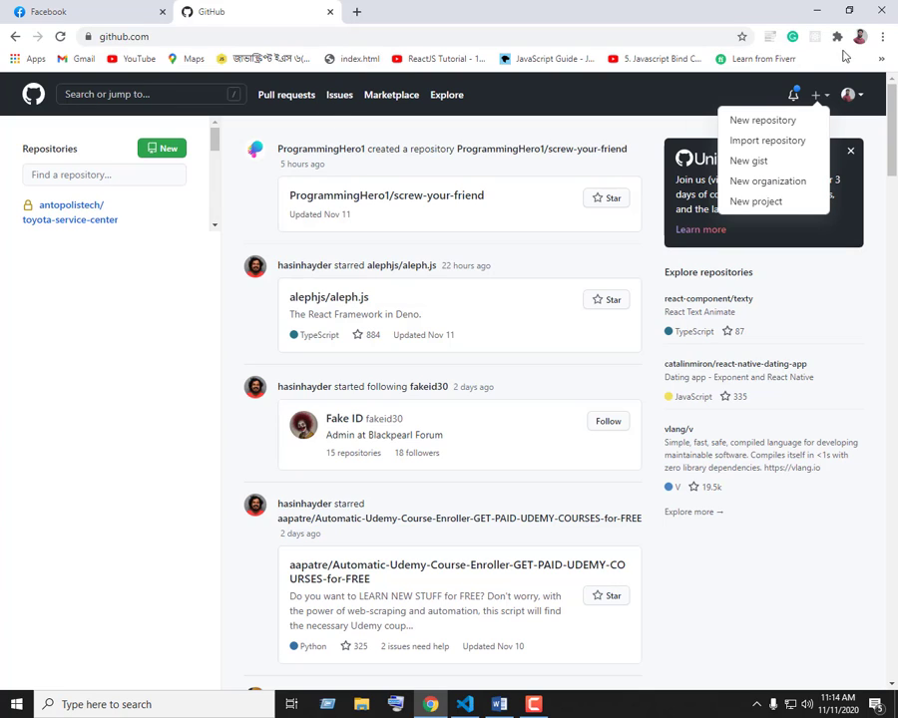
# Step: Open a new incognito window and load github.com in it
pyautogui.click(625, 144)
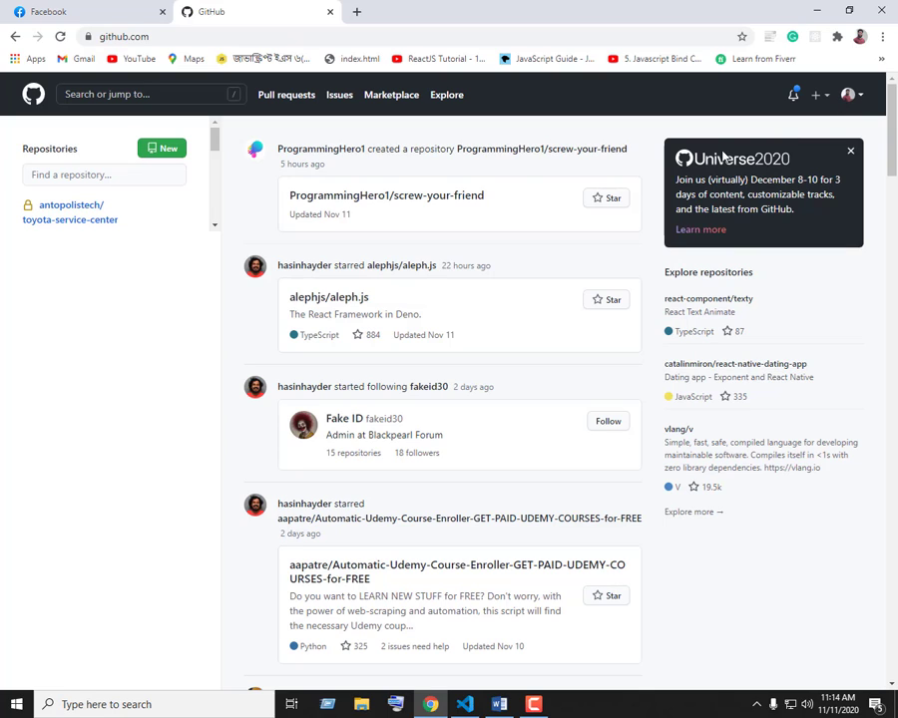
pyautogui.click(883, 37)
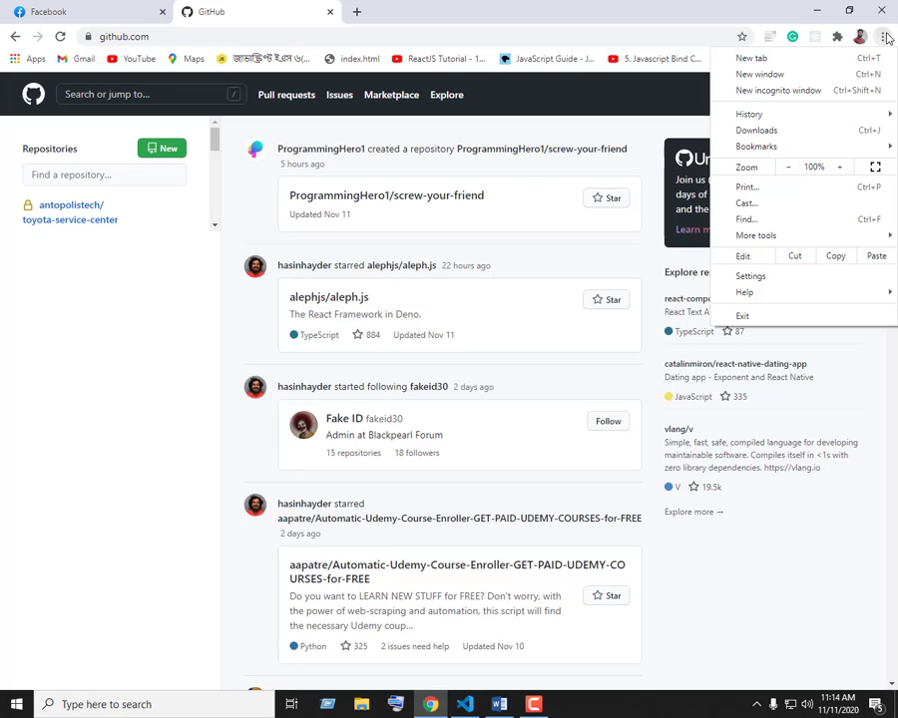
pyautogui.click(770, 91)
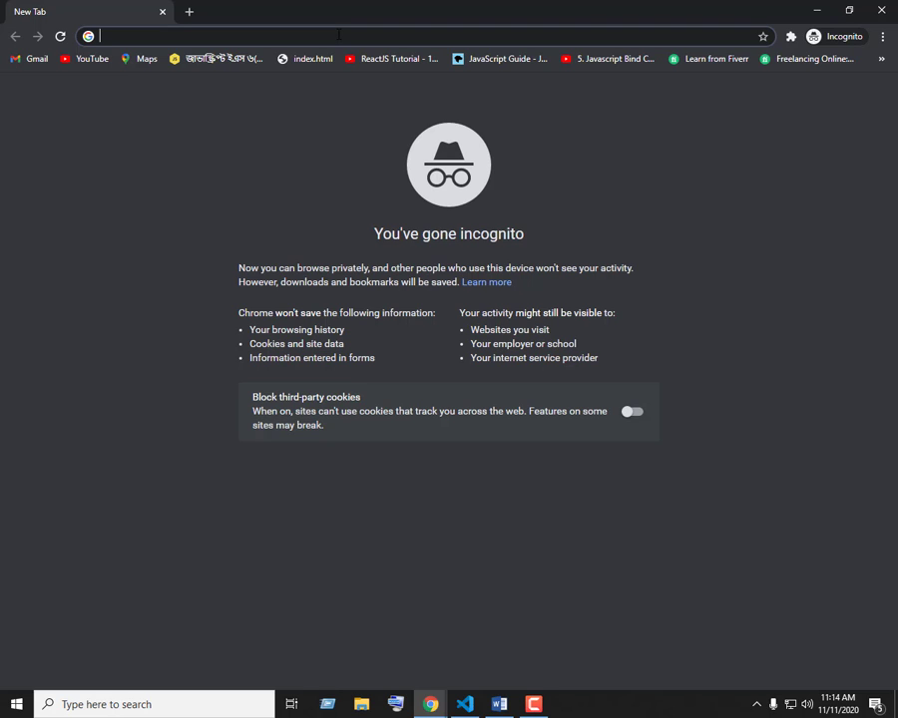
pyautogui.write('github.c')
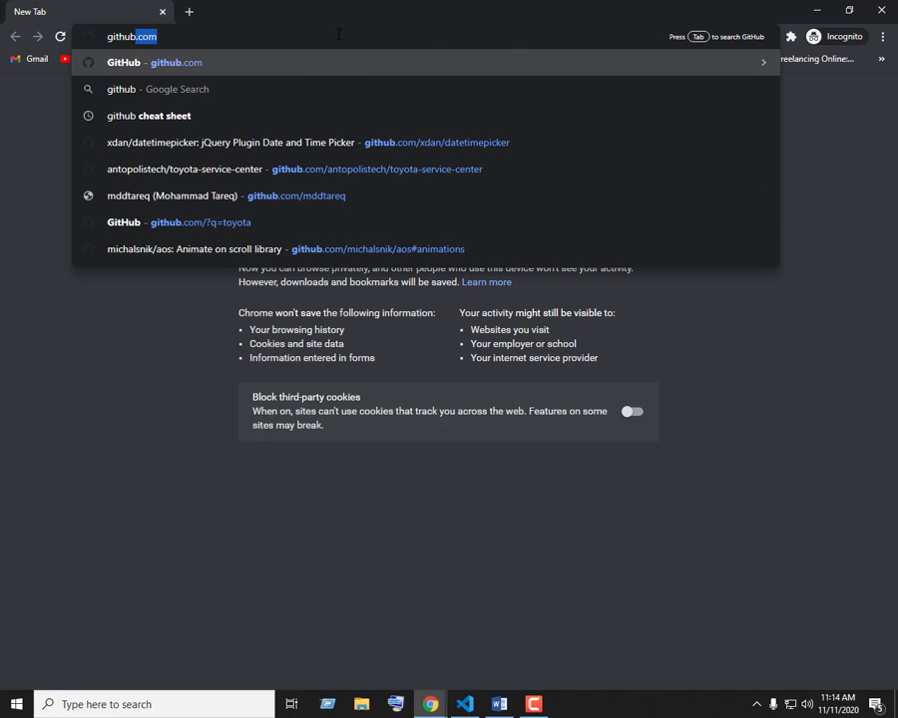
pyautogui.write('om')
pyautogui.press('Return')
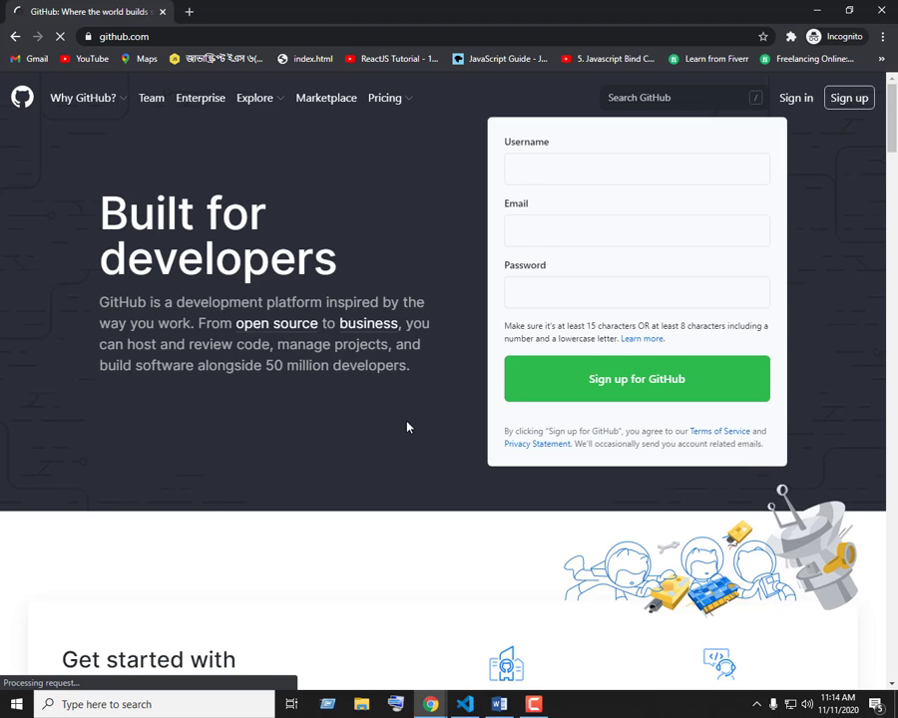
# Step: Look through the GitHub home page, examining the business users, team features, Enterprise customers and security sections
pyautogui.scroll(-5, 406, 425)
pyautogui.scroll(5, 429, 424)
pyautogui.scroll(-12, 459, 429)
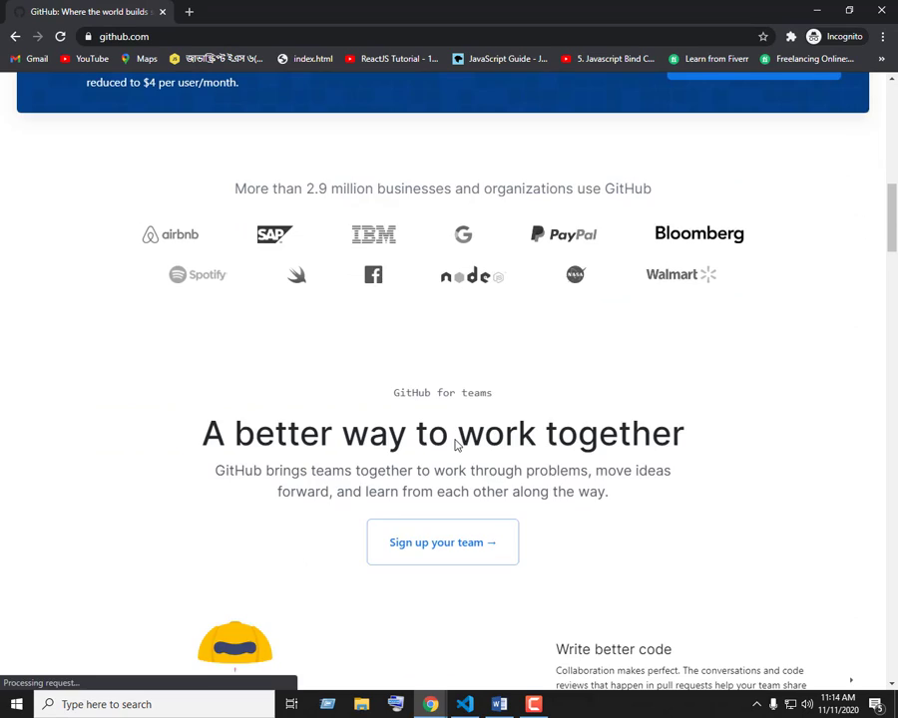
pyautogui.scroll(8, 457, 439)
pyautogui.scroll(4, 544, 237)
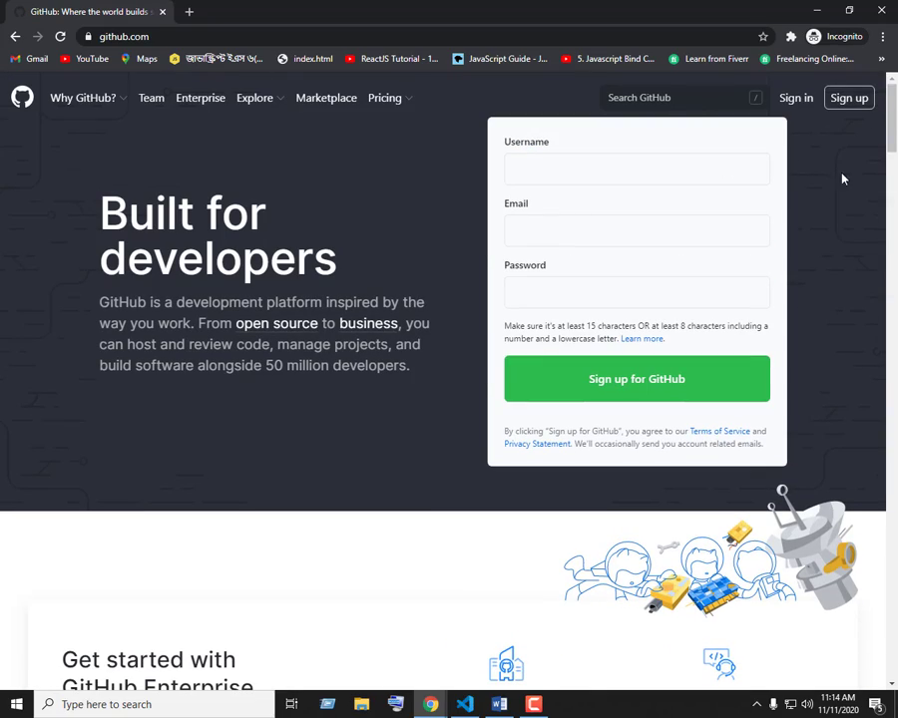
pyautogui.moveTo(893, 125); pyautogui.dragTo(895, 171)
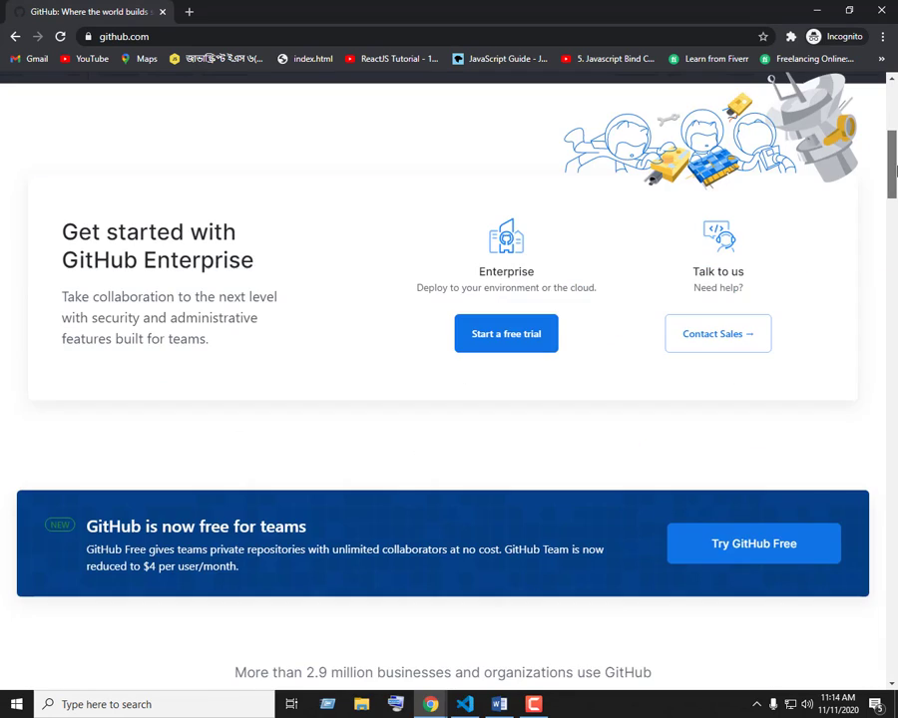
pyautogui.scroll(-6, 453, 298)
pyautogui.scroll(2, 431, 310)
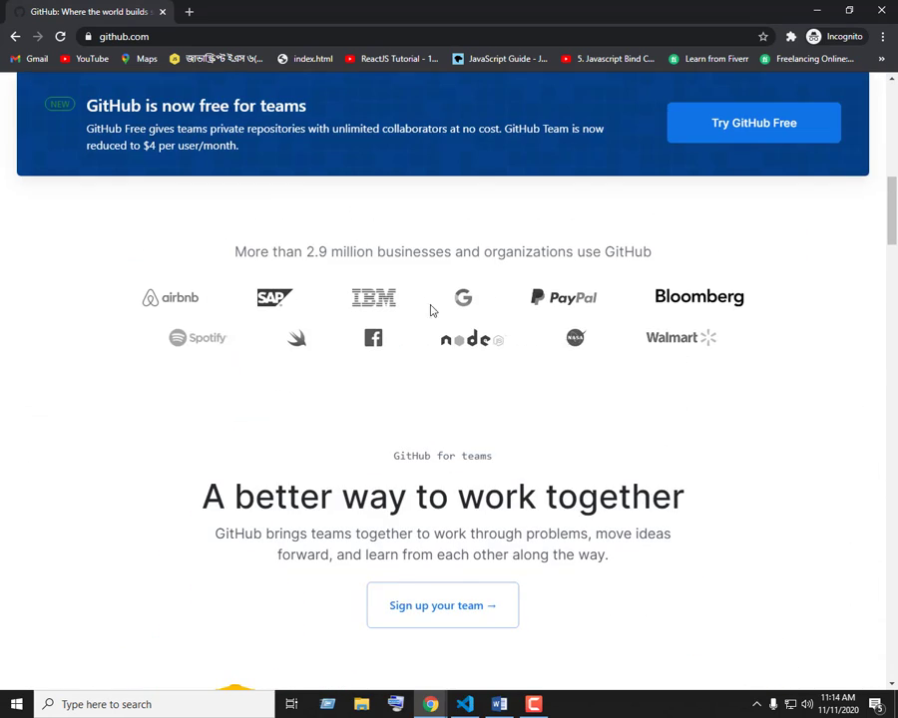
pyautogui.moveTo(255, 251); pyautogui.dragTo(602, 252)
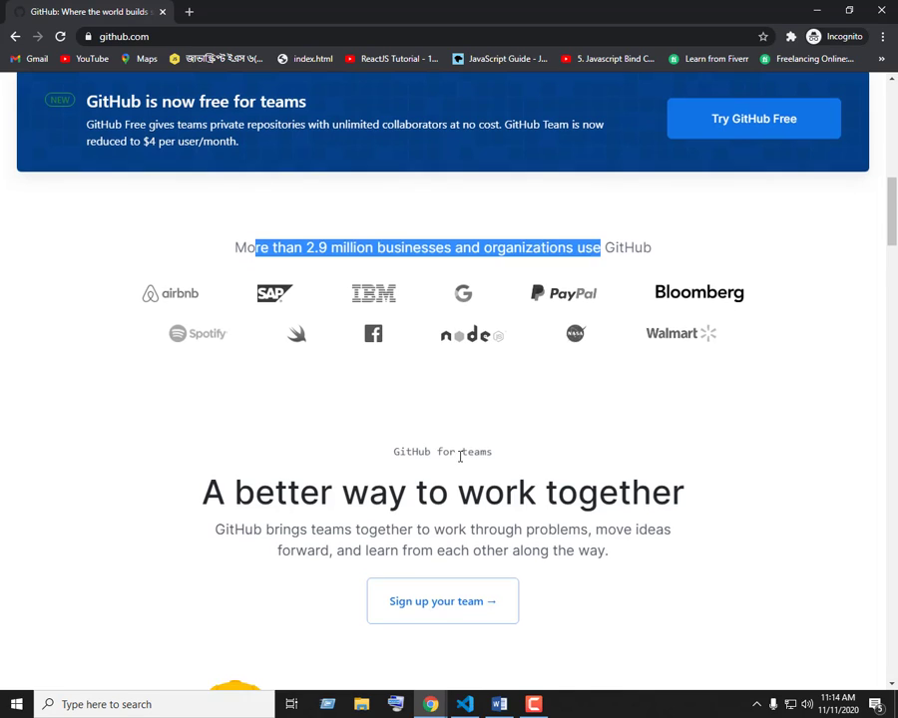
pyautogui.scroll(-5, 460, 456)
pyautogui.scroll(2, 467, 459)
pyautogui.moveTo(369, 216); pyautogui.dragTo(669, 213)
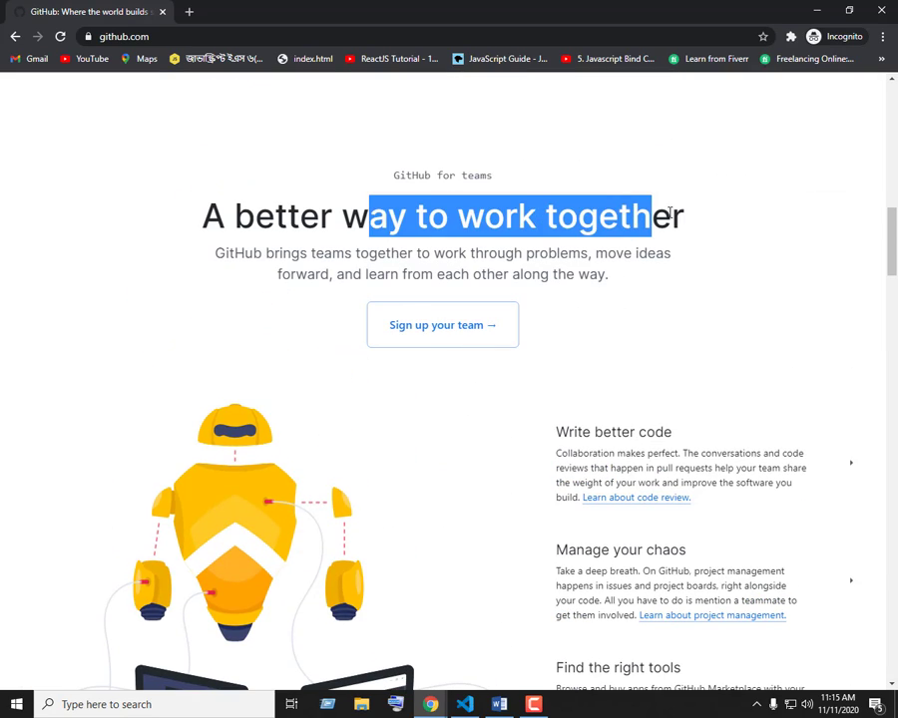
pyautogui.scroll(-4, 669, 218)
pyautogui.scroll(2, 56, 242)
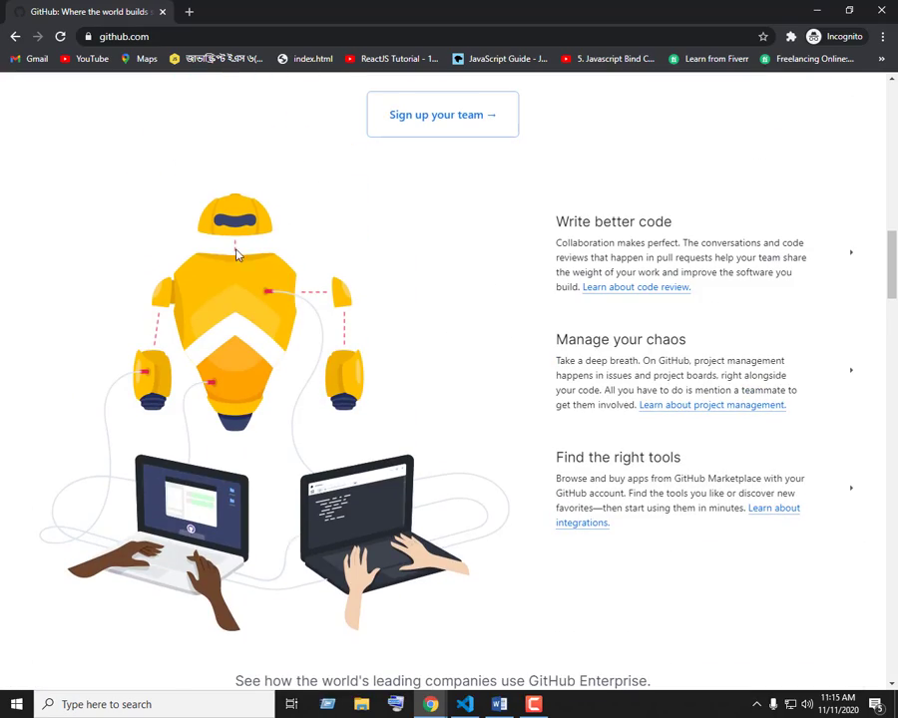
pyautogui.scroll(-5, 346, 275)
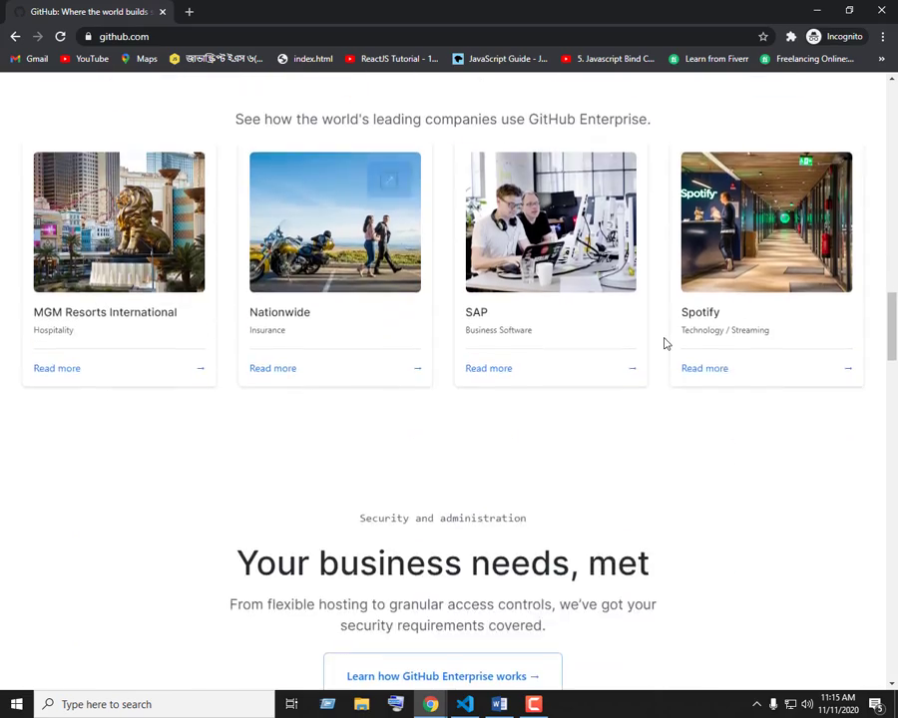
pyautogui.scroll(-12, 663, 339)
pyautogui.scroll(6, 663, 335)
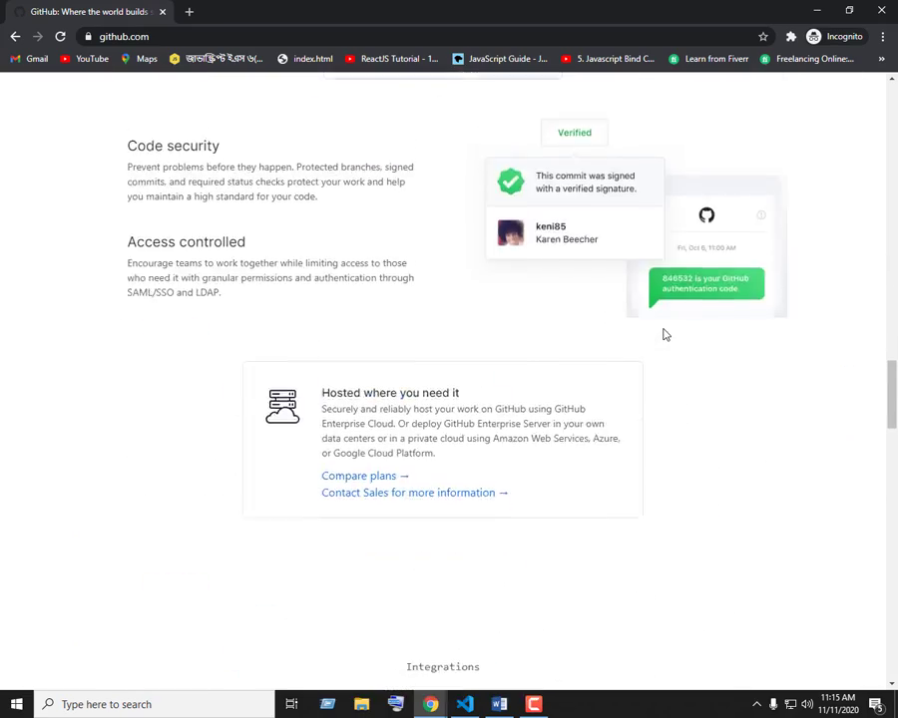
pyautogui.scroll(20, 663, 334)
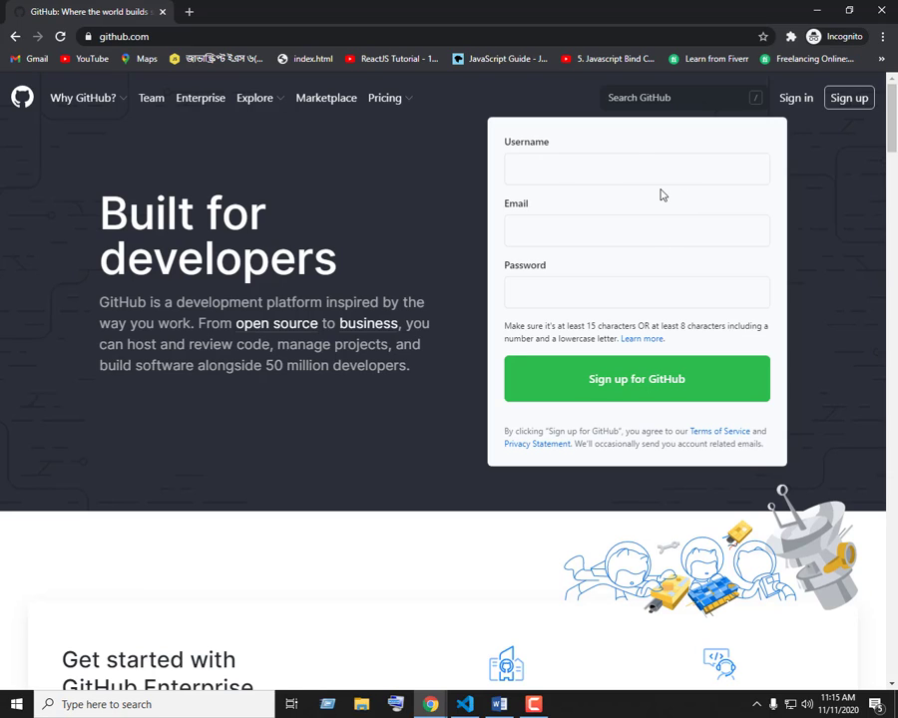
# Step: Look over the home page's sign-up fields and open the separate account creation page
pyautogui.click(526, 174)
pyautogui.click(558, 218)
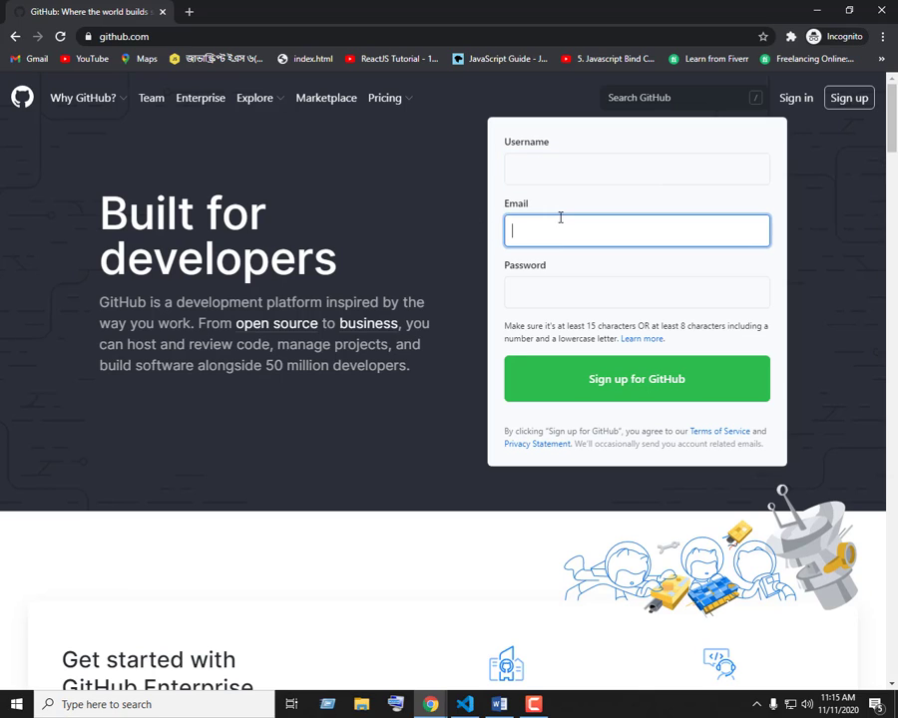
pyautogui.click(555, 287)
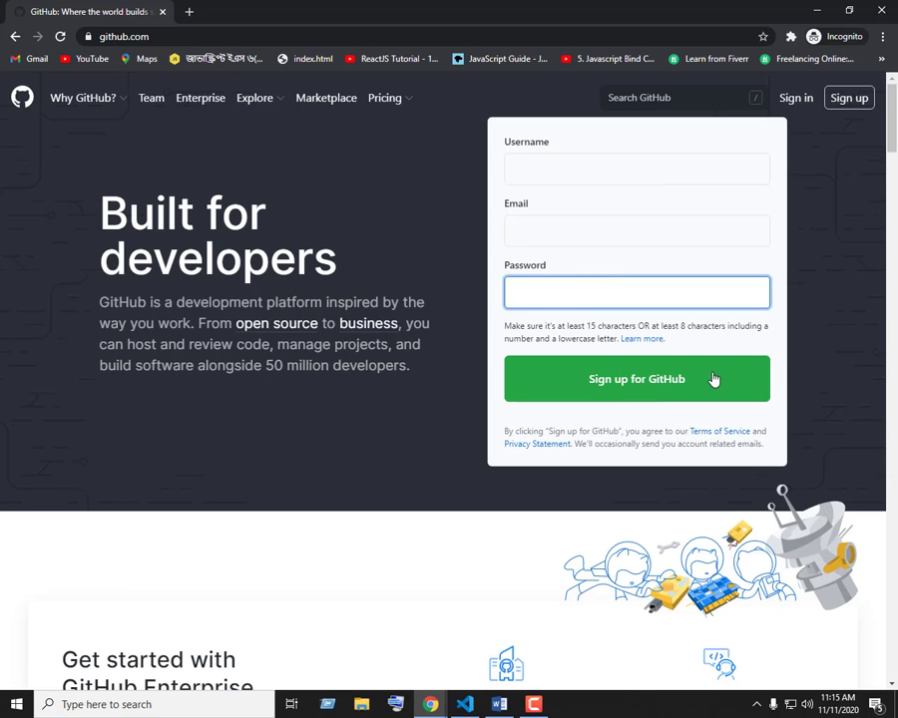
pyautogui.click(813, 222)
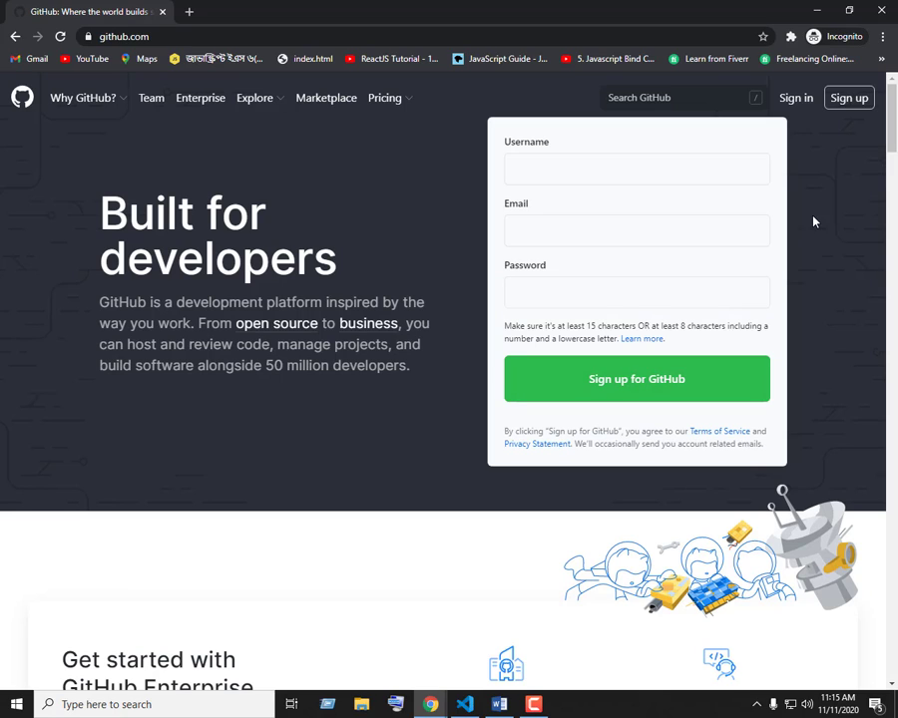
pyautogui.click(846, 103)
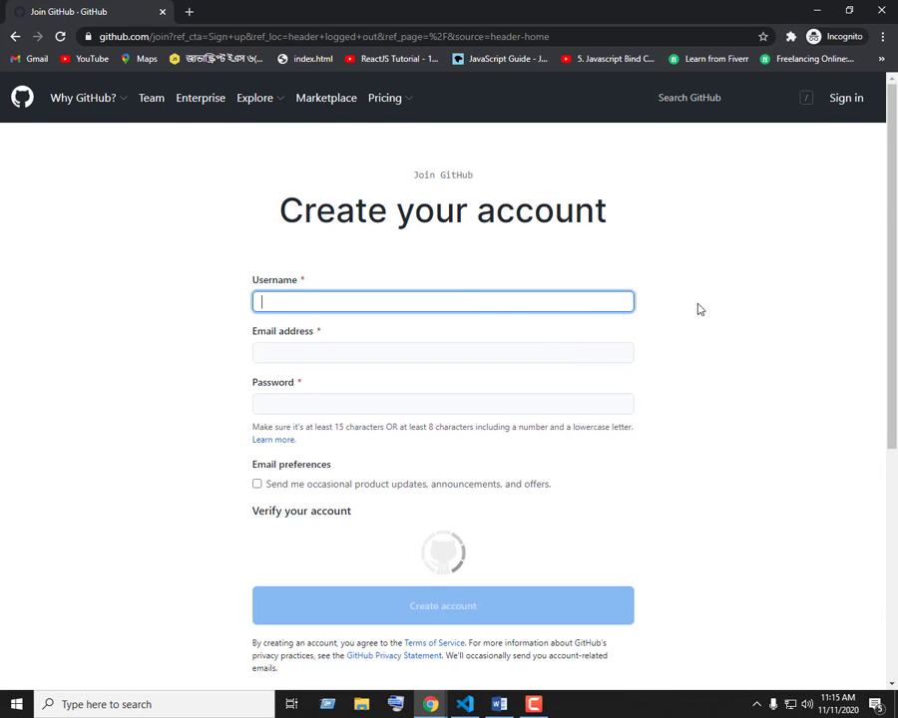
# Step: Try webDev-train as the username for the new account
pyautogui.scroll(-4, 697, 306)
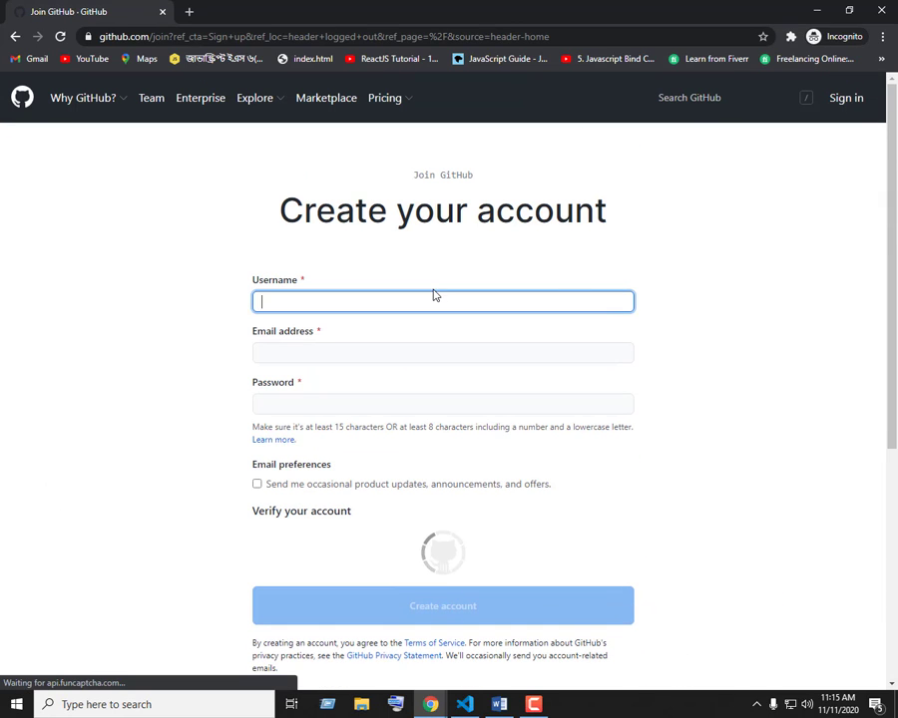
pyautogui.click(439, 296)
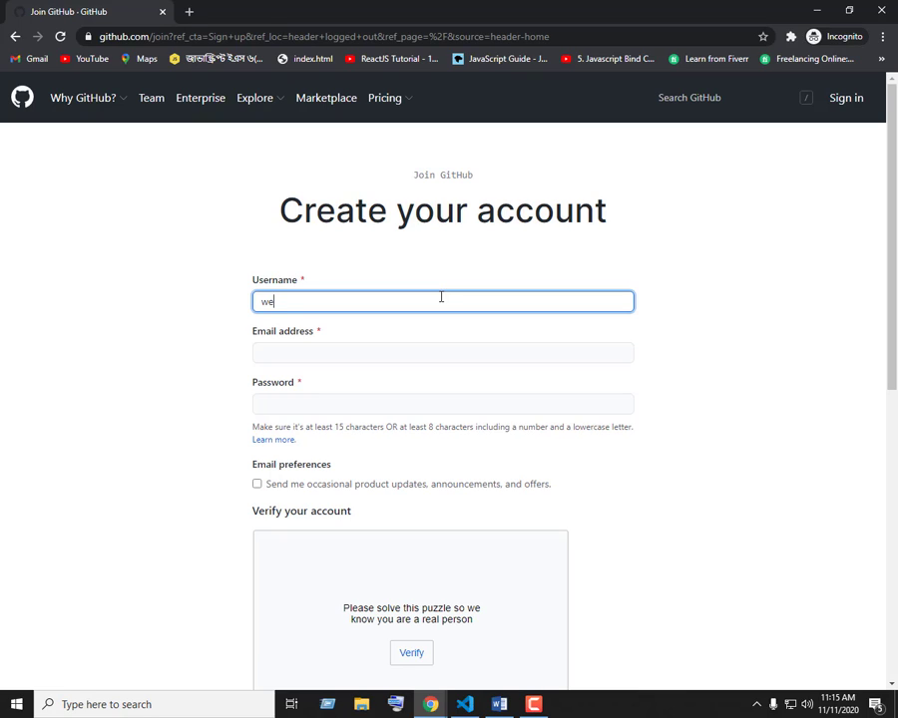
pyautogui.write('webd')
pyautogui.press('BackSpace')
pyautogui.write('Dev')
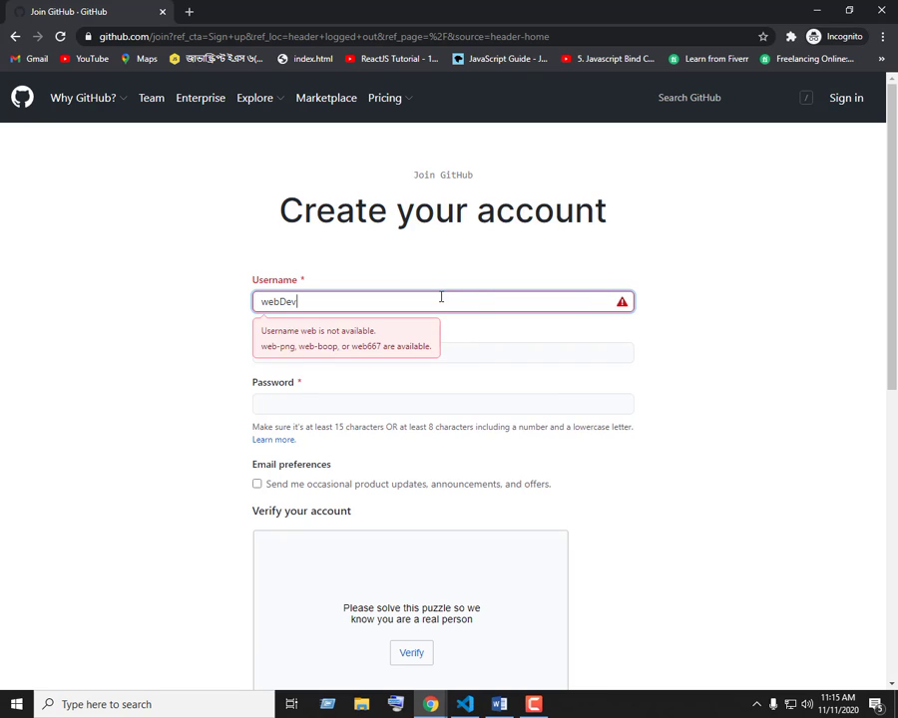
pyautogui.write('-train')
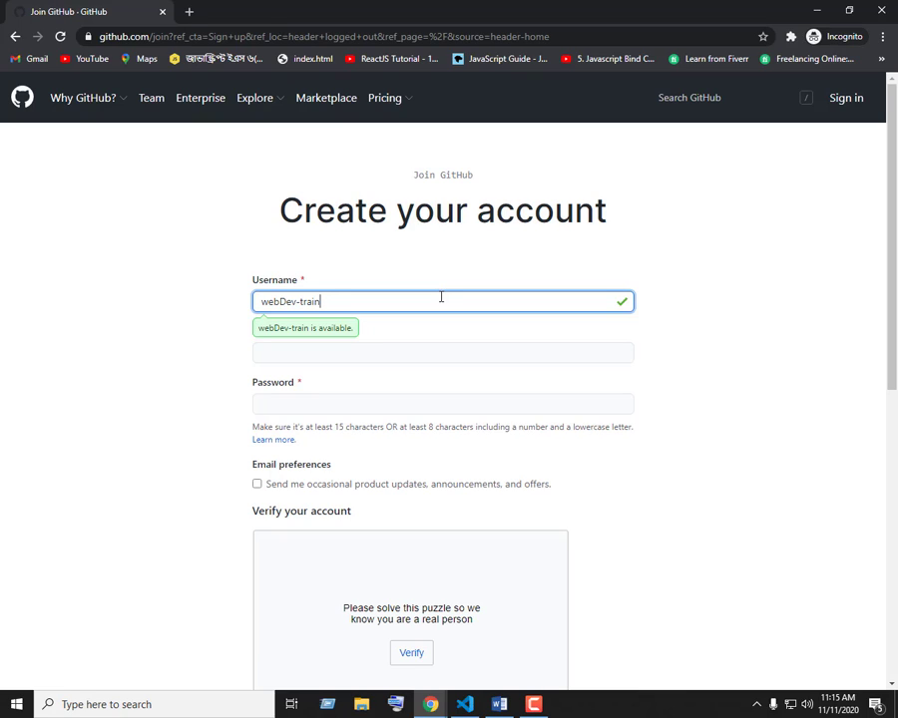
# Step: Replace the username with one made of a person's name followed by 24
pyautogui.press('BackSpace')
pyautogui.press('BackSpace')
pyautogui.press('BackSpace')
pyautogui.press('BackSpace')
pyautogui.press('BackSpace')
pyautogui.press('BackSpace')
pyautogui.press('BackSpace')
pyautogui.press('BackSpace')
pyautogui.press('BackSpace')
pyautogui.press('BackSpace')
pyautogui.press('BackSpace')
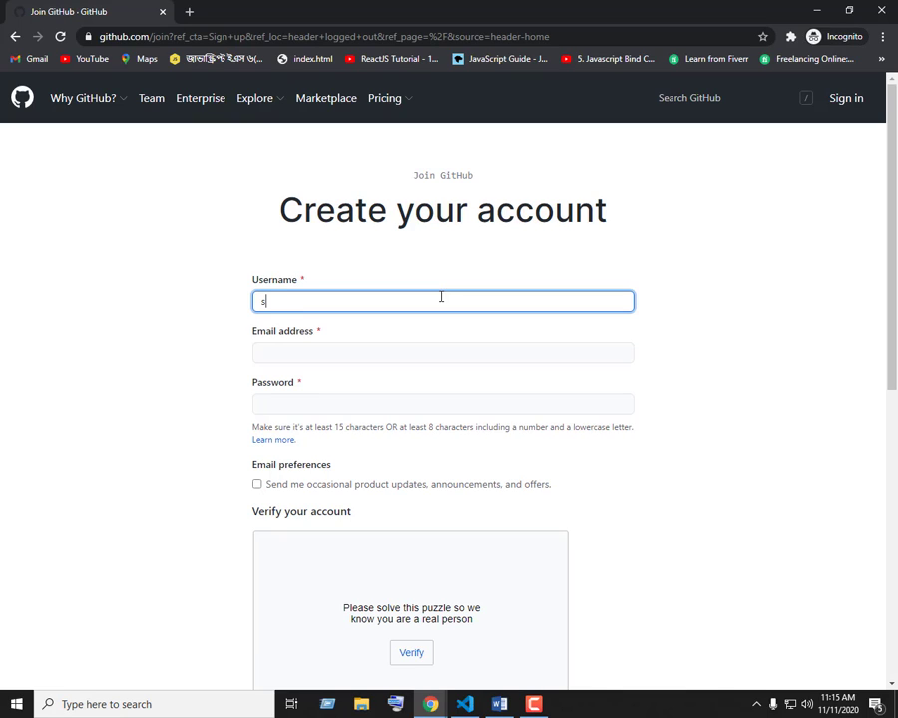
pyautogui.write('solimullah')
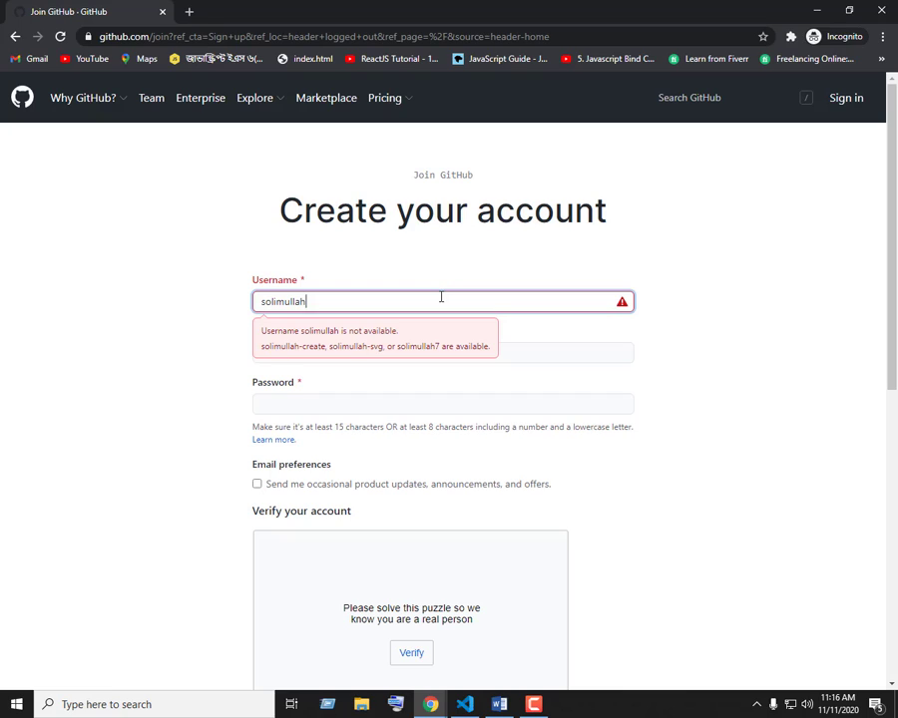
pyautogui.write('24')
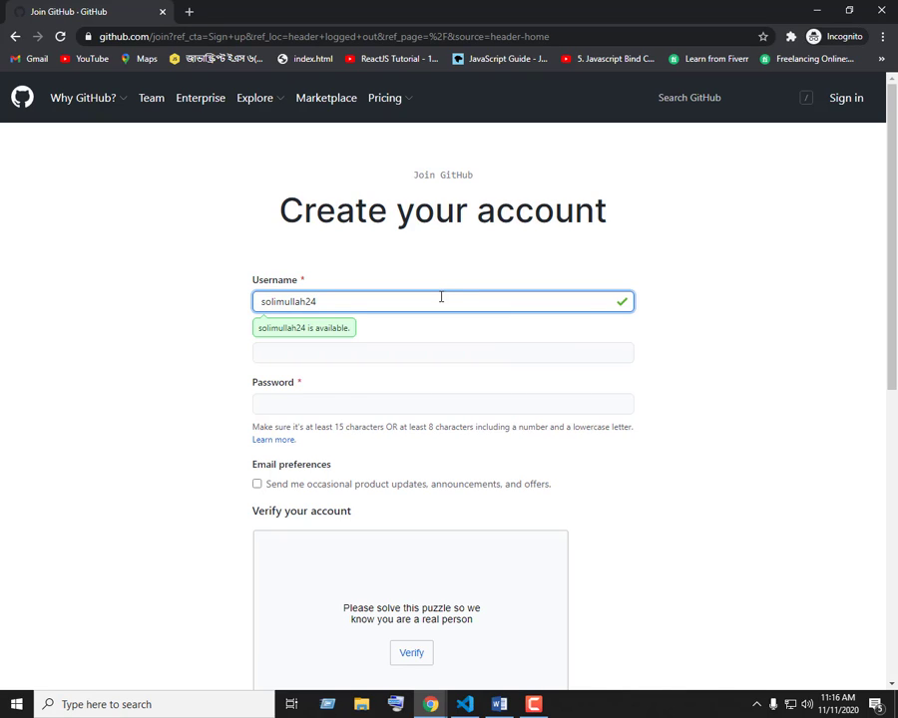
# Step: Replace the username with a short nickname followed by 14
pyautogui.press('BackSpace')
pyautogui.press('BackSpace')
pyautogui.press('BackSpace')
pyautogui.press('BackSpace')
pyautogui.press('BackSpace')
pyautogui.press('BackSpace')
pyautogui.press('BackSpace')
pyautogui.press('BackSpace')
pyautogui.press('BackSpace')
pyautogui.press('BackSpace')
pyautogui.press('BackSpace')
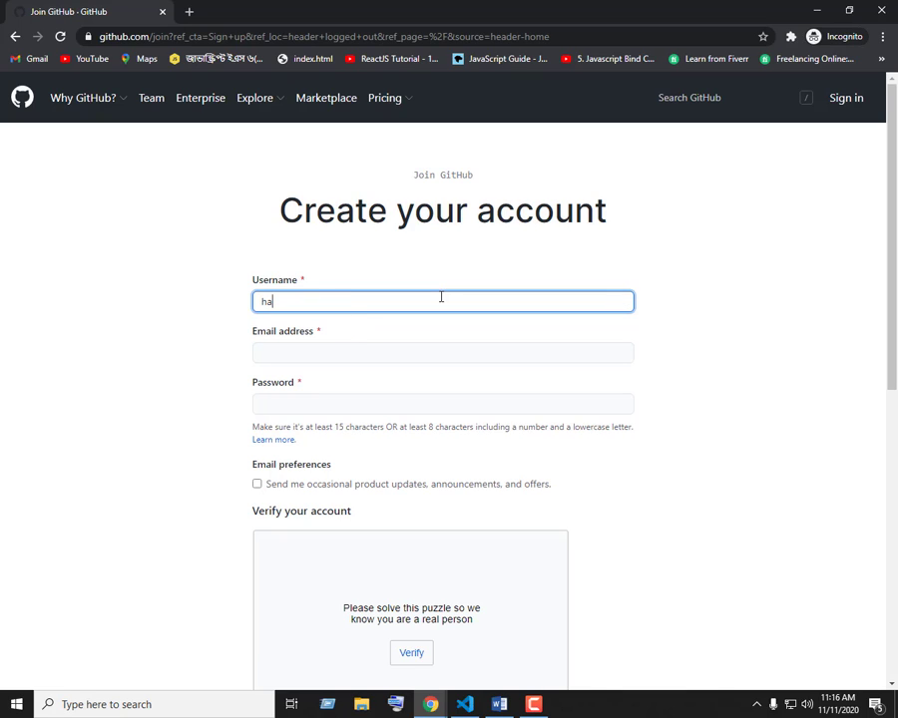
pyautogui.write('hablu14')
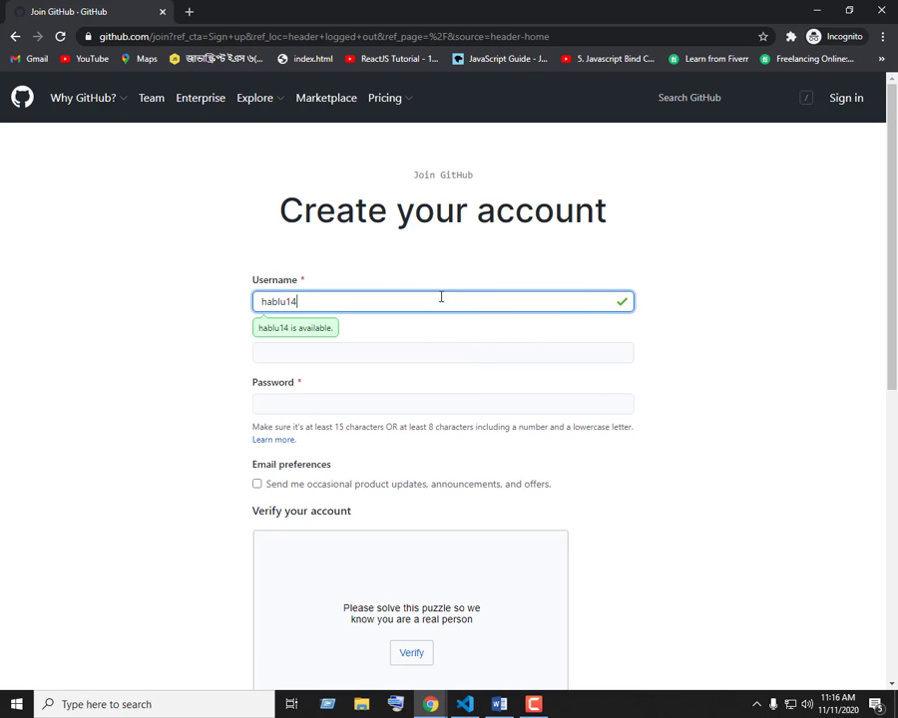
# Step: Change the number at the end of the username to 74 and move on to the email address
pyautogui.hotkey('shift', 'Left')
pyautogui.hotkey('shift', 'Left')
pyautogui.write('714')
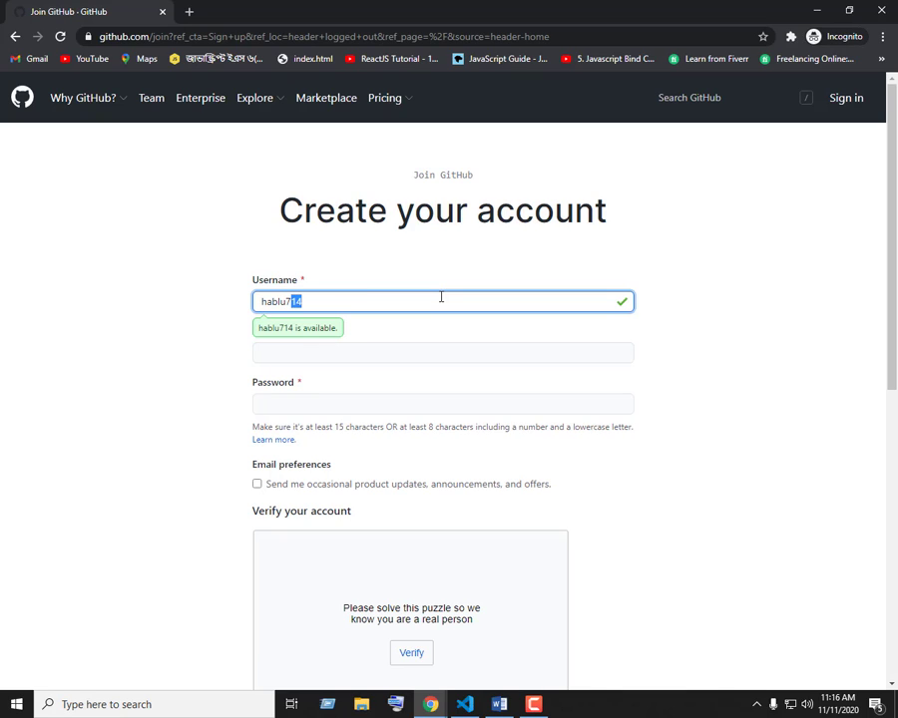
pyautogui.press('BackSpace')
pyautogui.write('4')
pyautogui.hotkey('ctrl', 'a')
pyautogui.click(368, 353)
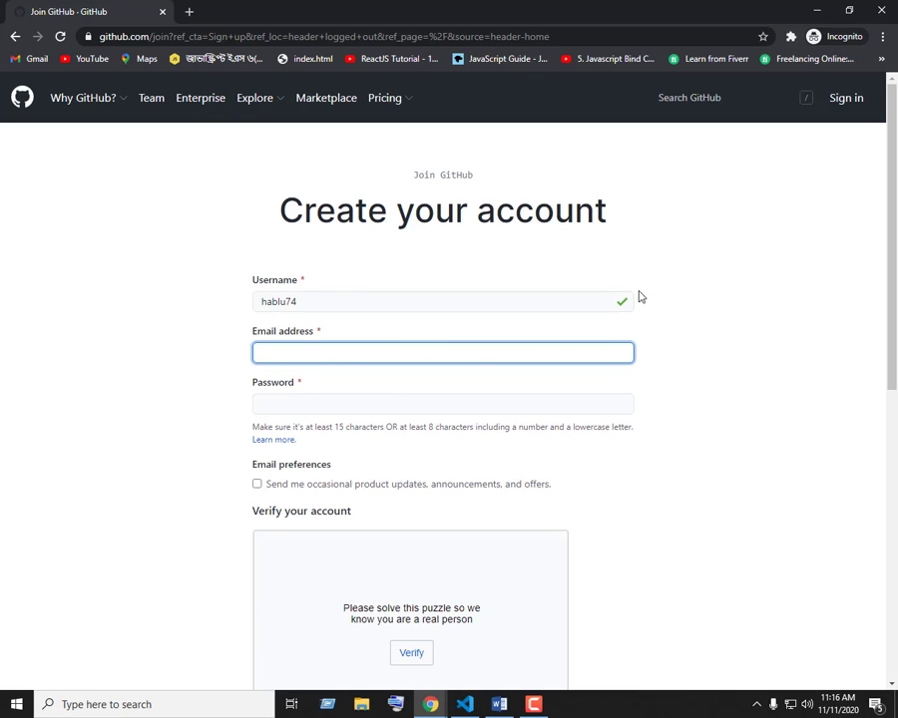
# Step: Try turning on the email preference for occasional product updates, announcements and offers, and clear it again
pyautogui.click(304, 400)
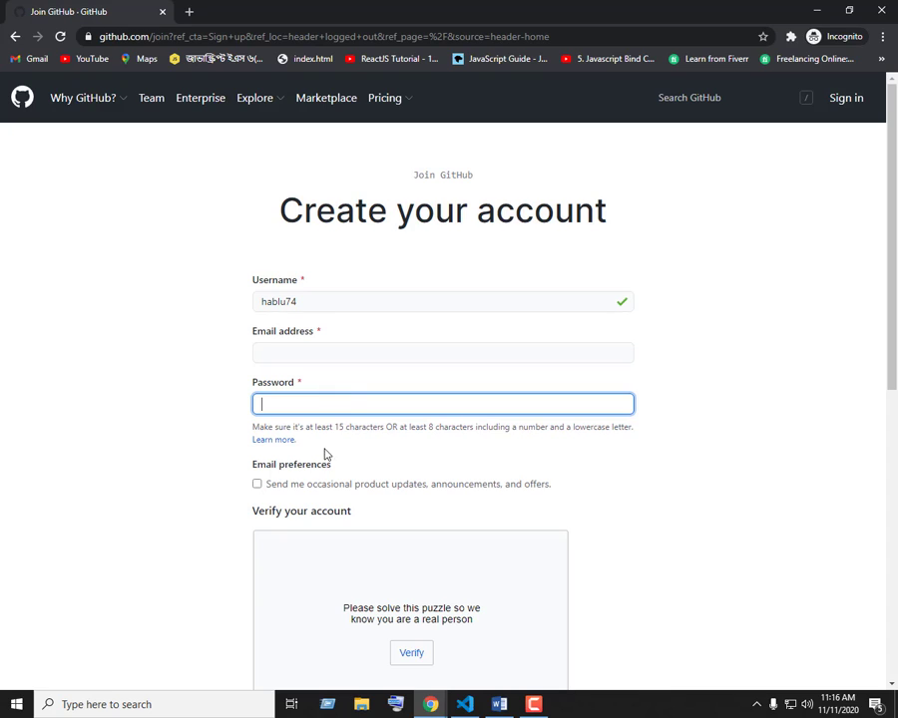
pyautogui.scroll(-2, 319, 453)
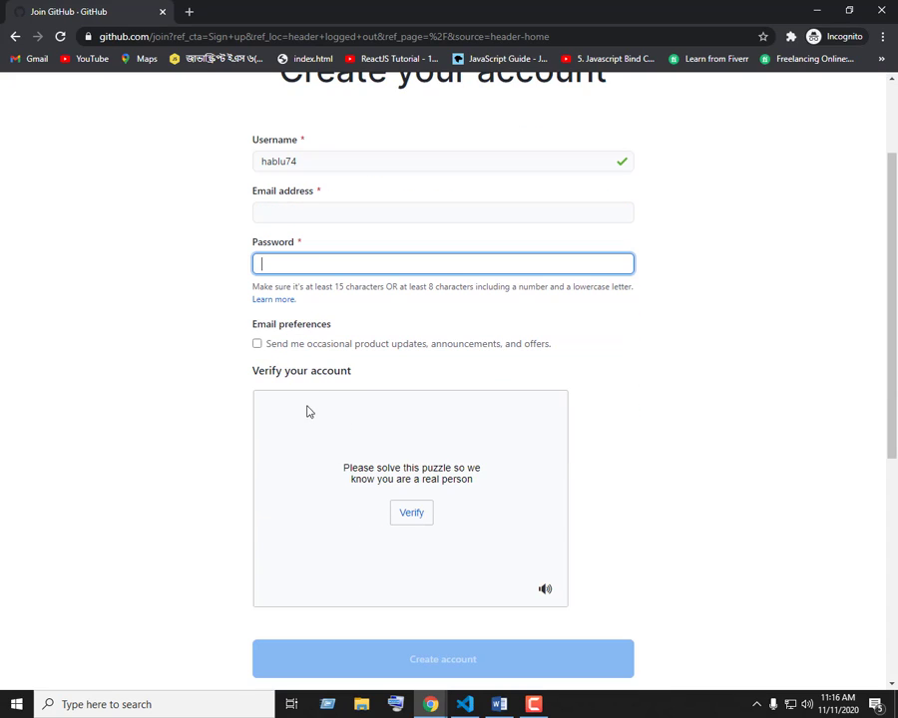
pyautogui.click(258, 347)
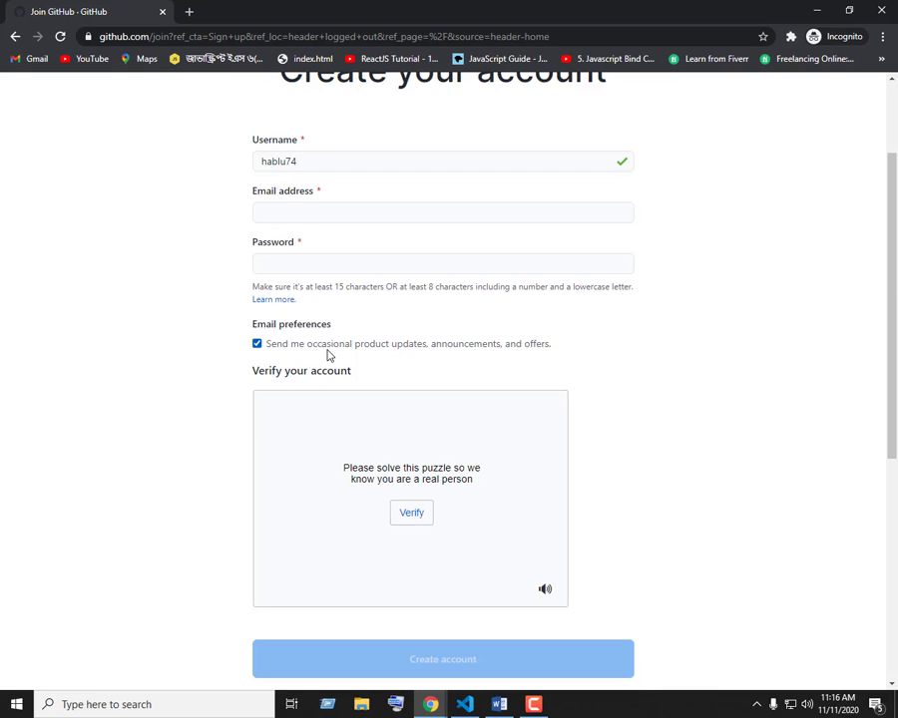
pyautogui.doubleClick(485, 352)
pyautogui.click(543, 355)
pyautogui.doubleClick(544, 354)
pyautogui.click(544, 355)
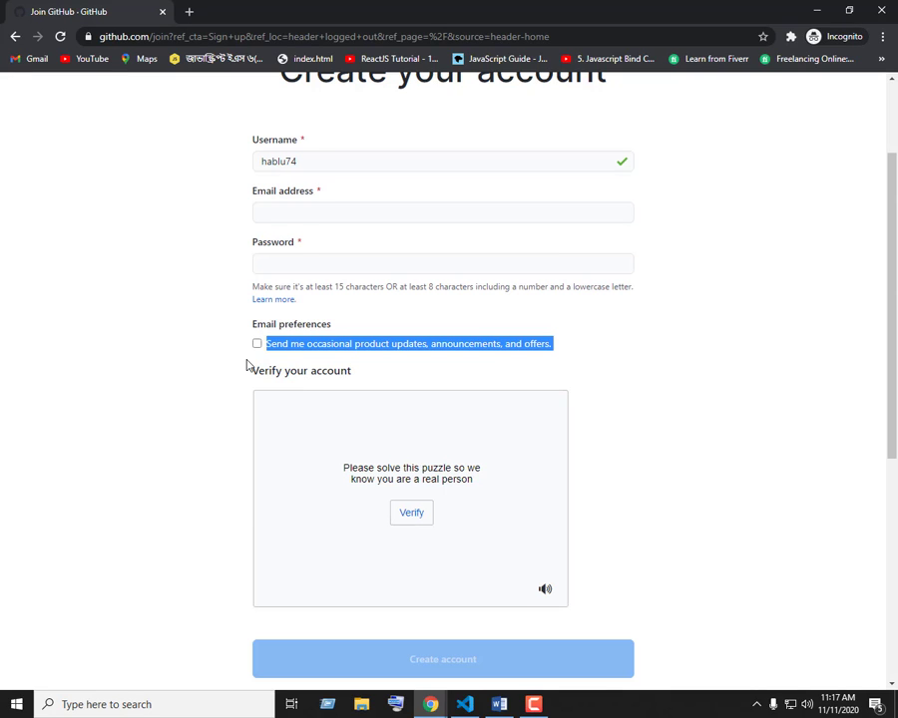
pyautogui.scroll(-2, 595, 324)
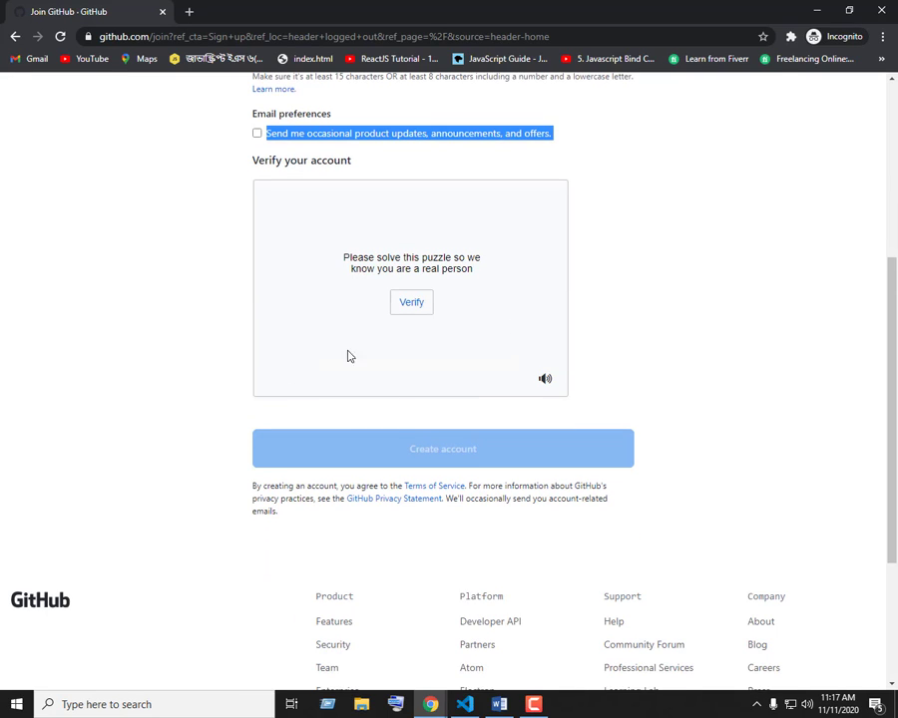
# Step: Complete the sign-up form's account verification puzzle by picking the spiral galaxy
pyautogui.click(401, 310)
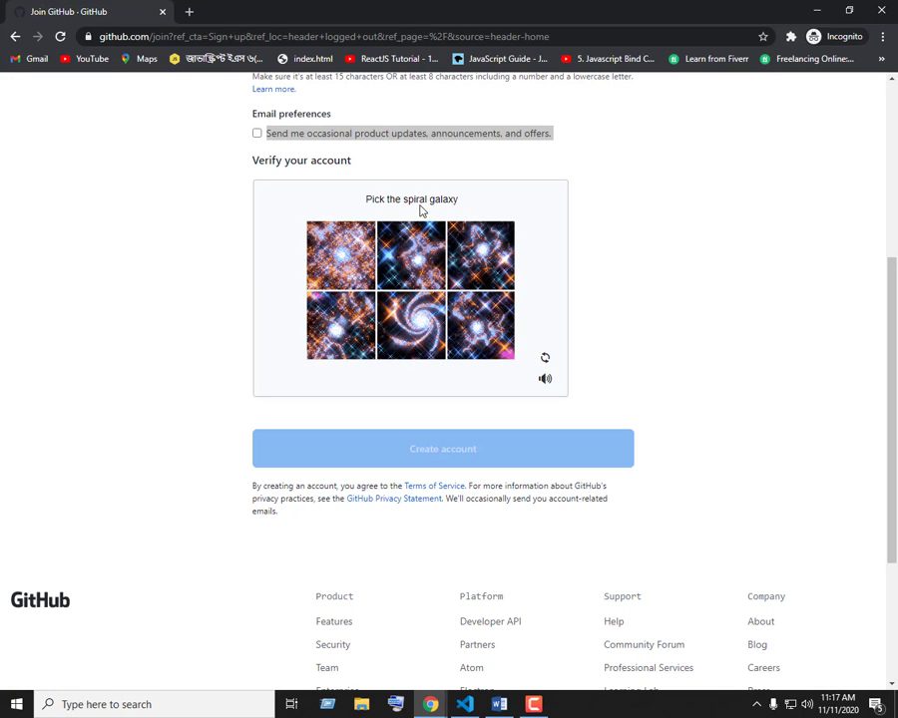
pyautogui.click(420, 326)
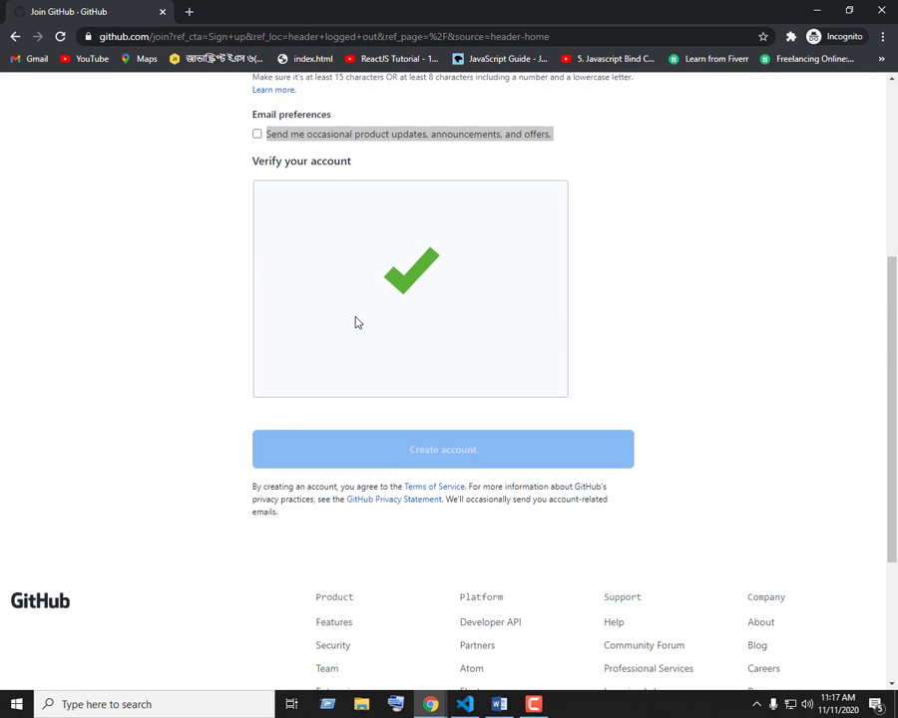
# Step: Go over the empty email address and password fields and try to create the account
pyautogui.scroll(2, 357, 323)
pyautogui.click(347, 146)
pyautogui.click(350, 176)
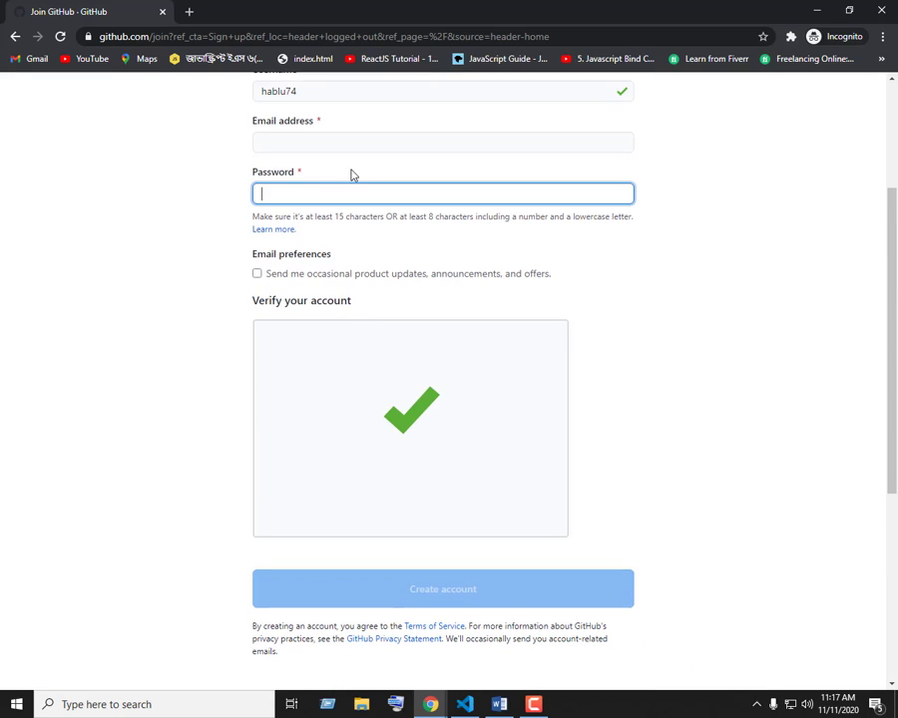
pyautogui.click(743, 406)
pyautogui.scroll(2, 581, 294)
pyautogui.scroll(-4, 477, 446)
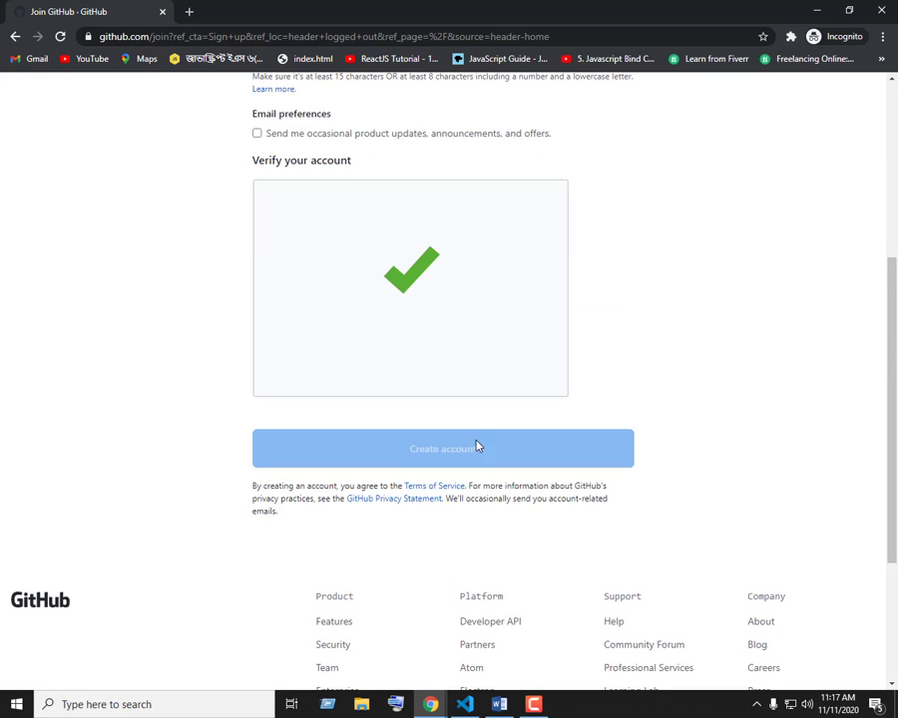
pyautogui.tripleClick(589, 451)
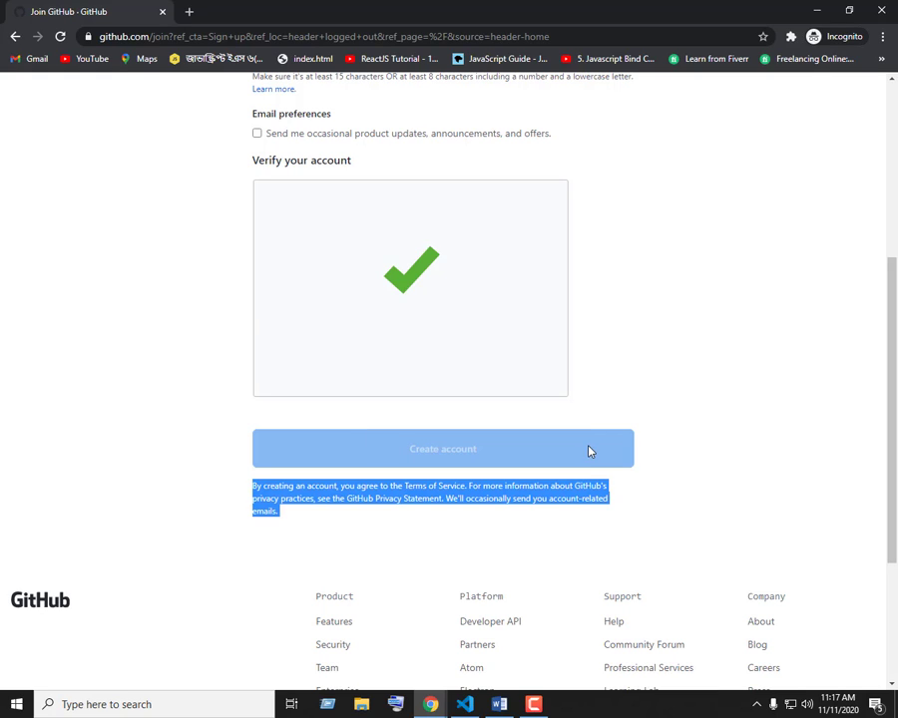
pyautogui.click(436, 437)
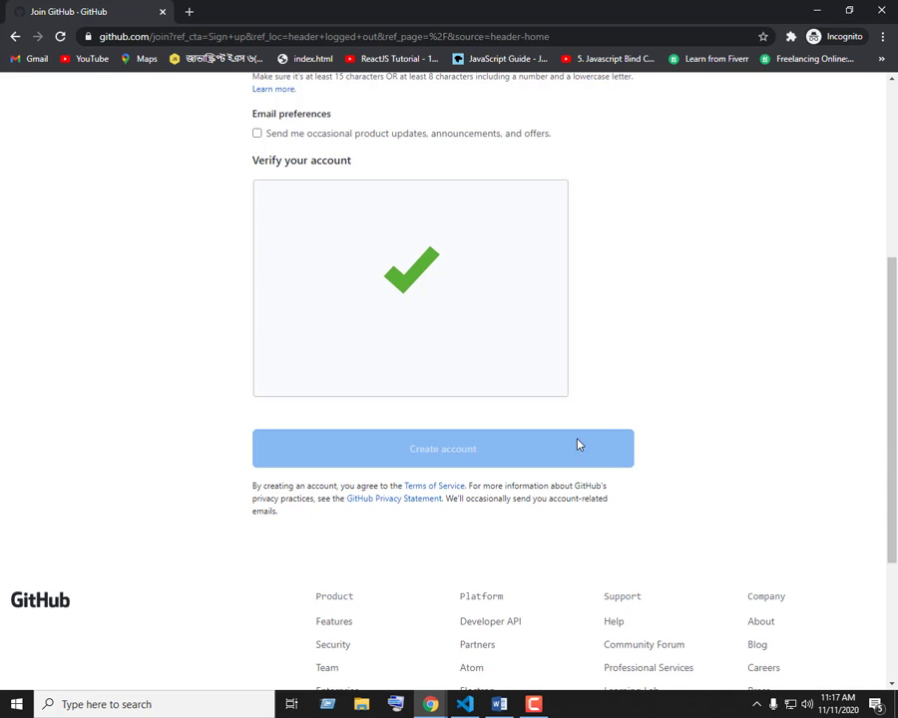
# Step: Open the GitHub sign-in page and look at its username and password fields without filling them in
pyautogui.scroll(5, 577, 444)
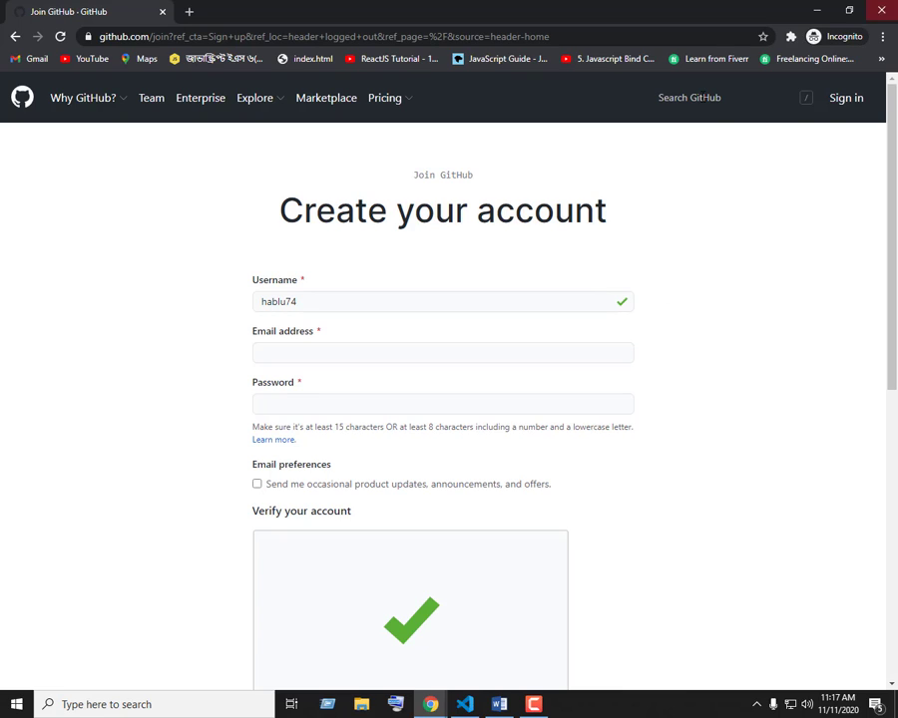
pyautogui.click(843, 106)
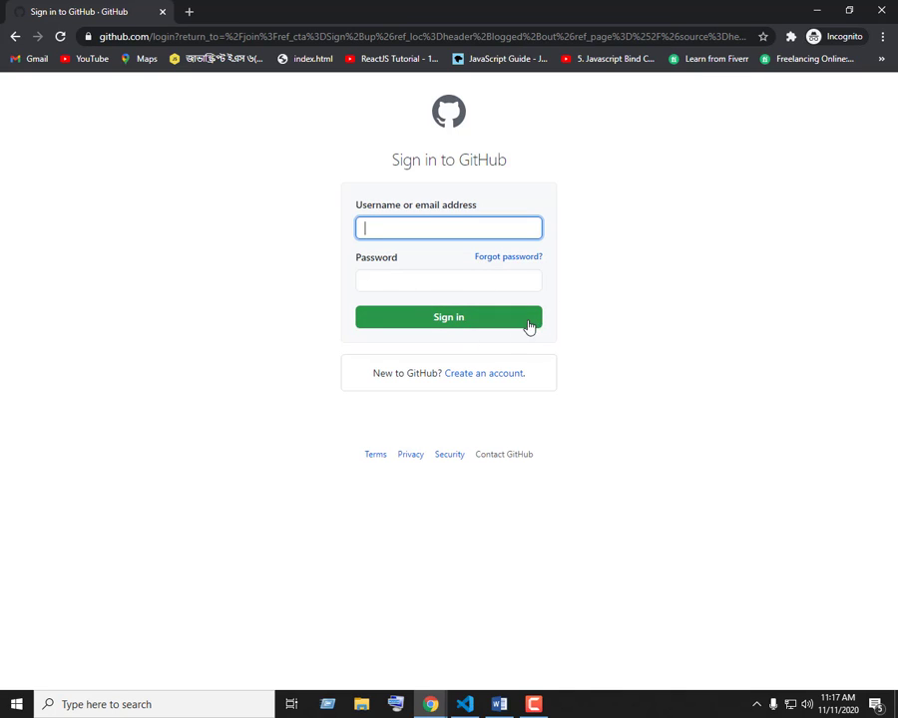
pyautogui.click(503, 272)
pyautogui.click(582, 218)
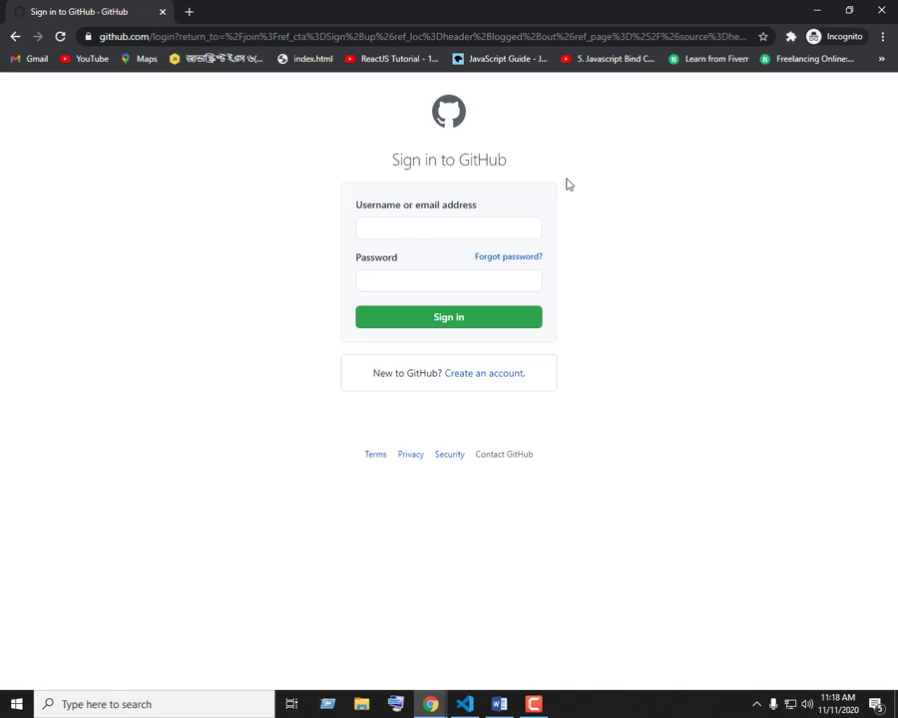
pyautogui.click(432, 279)
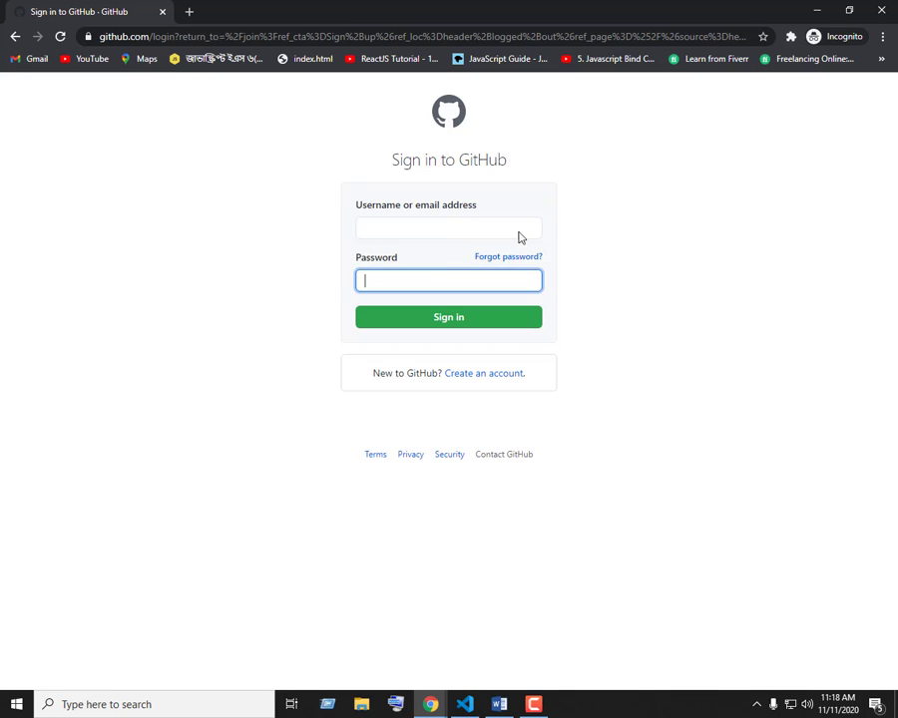
pyautogui.click(644, 184)
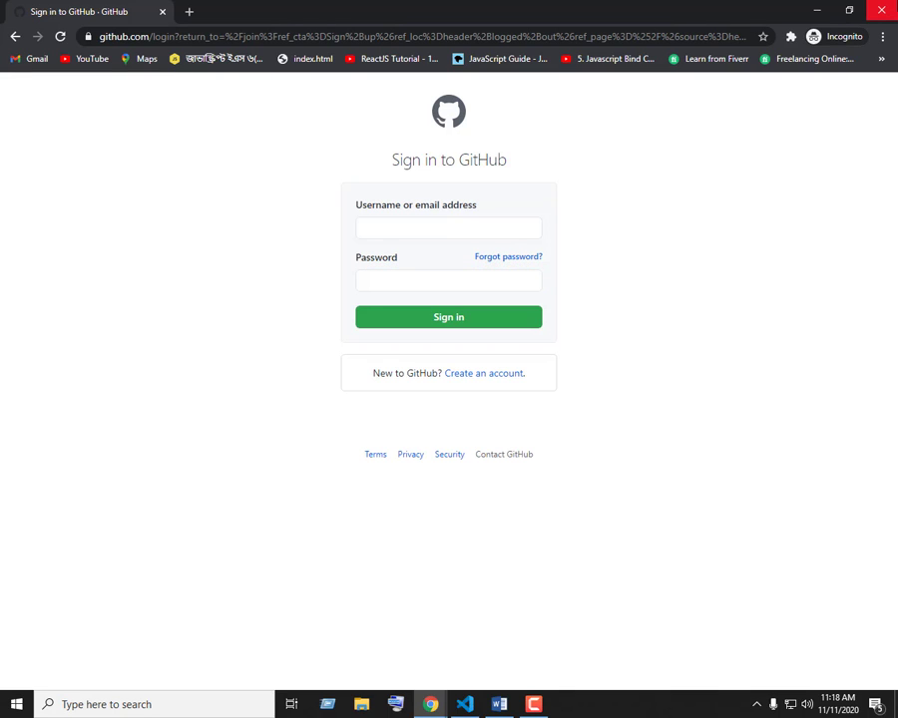
# Step: Close the incognito window and look through the activity feed on the signed-in GitHub dashboard
pyautogui.click(881, 11)
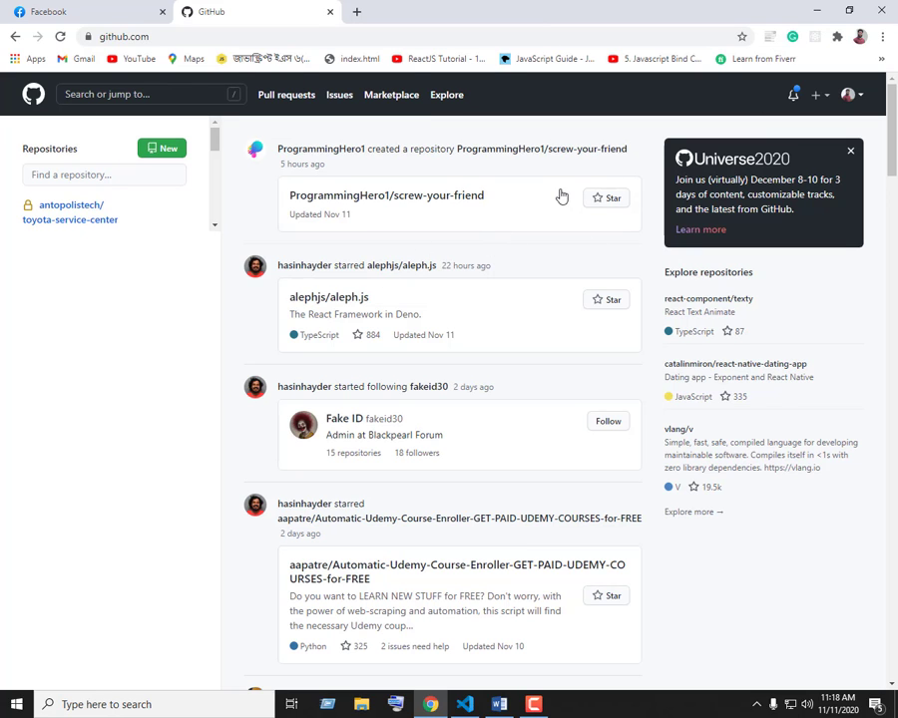
pyautogui.scroll(-5, 519, 299)
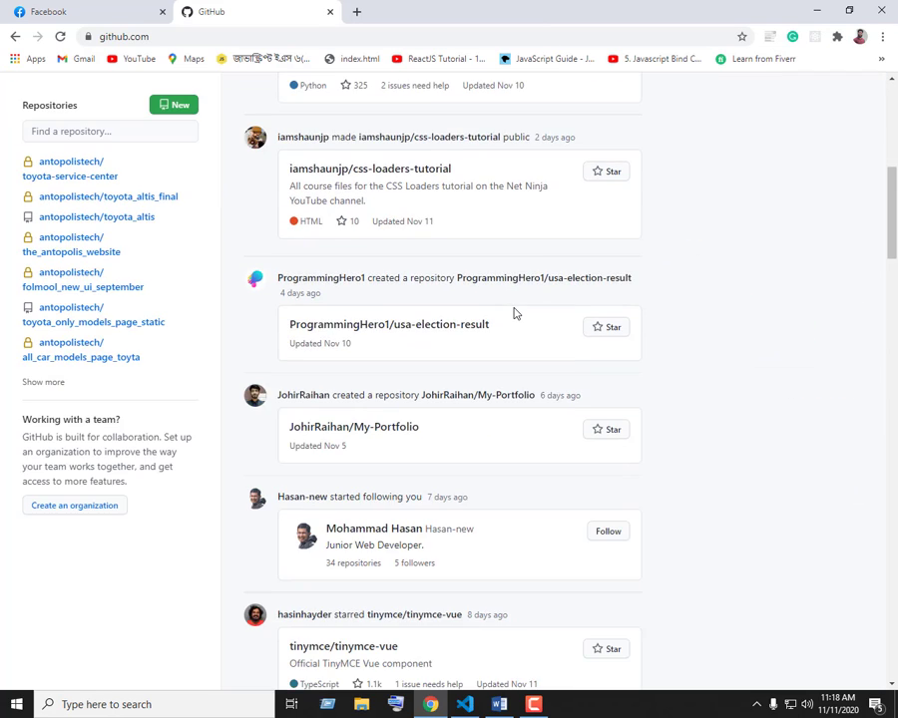
pyautogui.scroll(5, 514, 311)
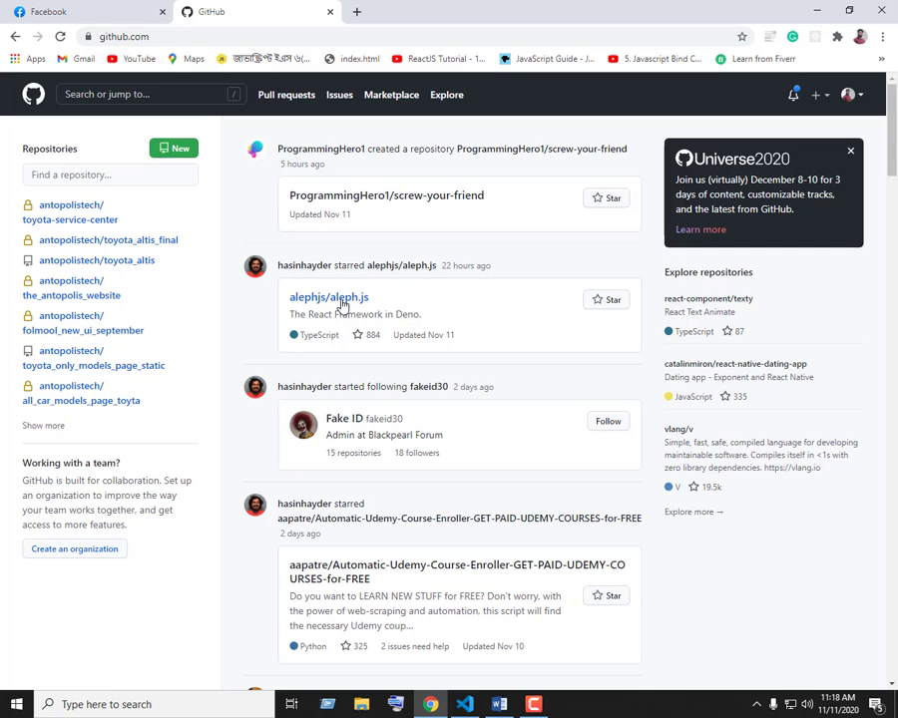
pyautogui.scroll(-4, 339, 316)
pyautogui.scroll(4, 363, 278)
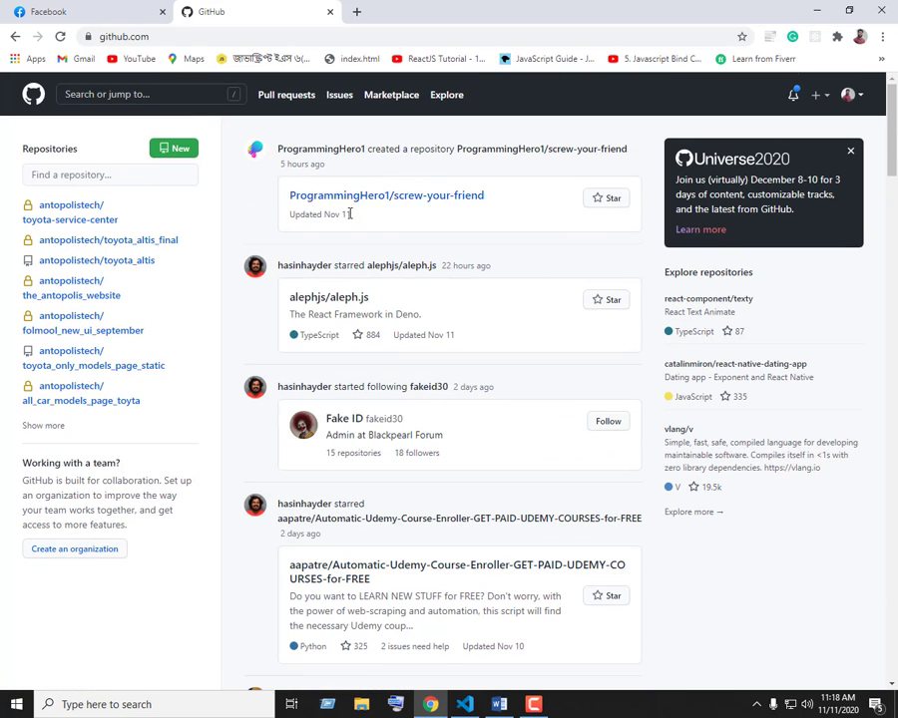
pyautogui.scroll(-5, 447, 435)
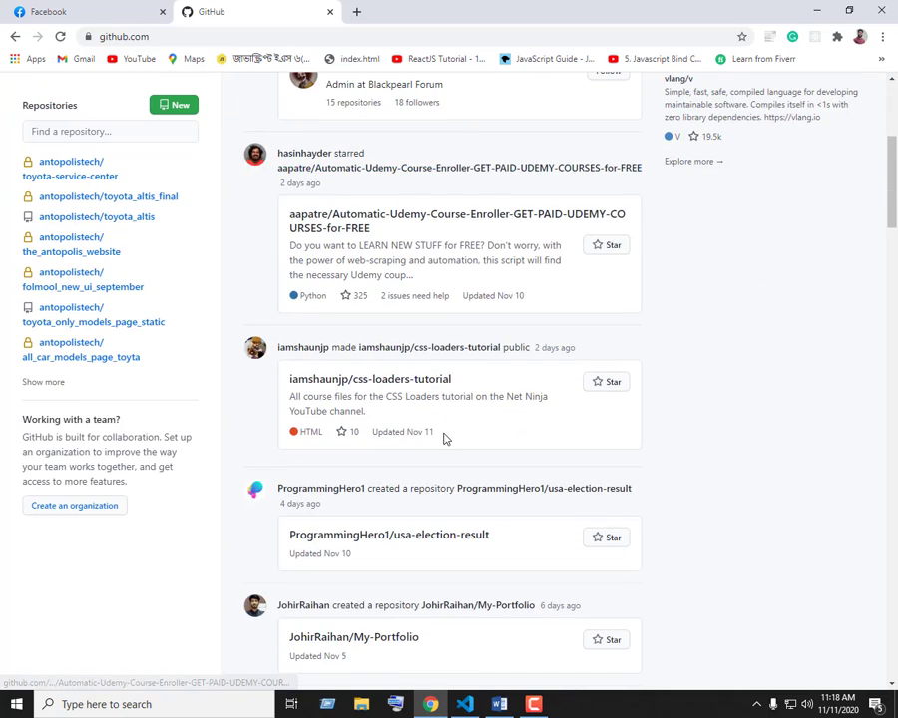
pyautogui.scroll(5, 445, 438)
pyautogui.scroll(-3, 443, 435)
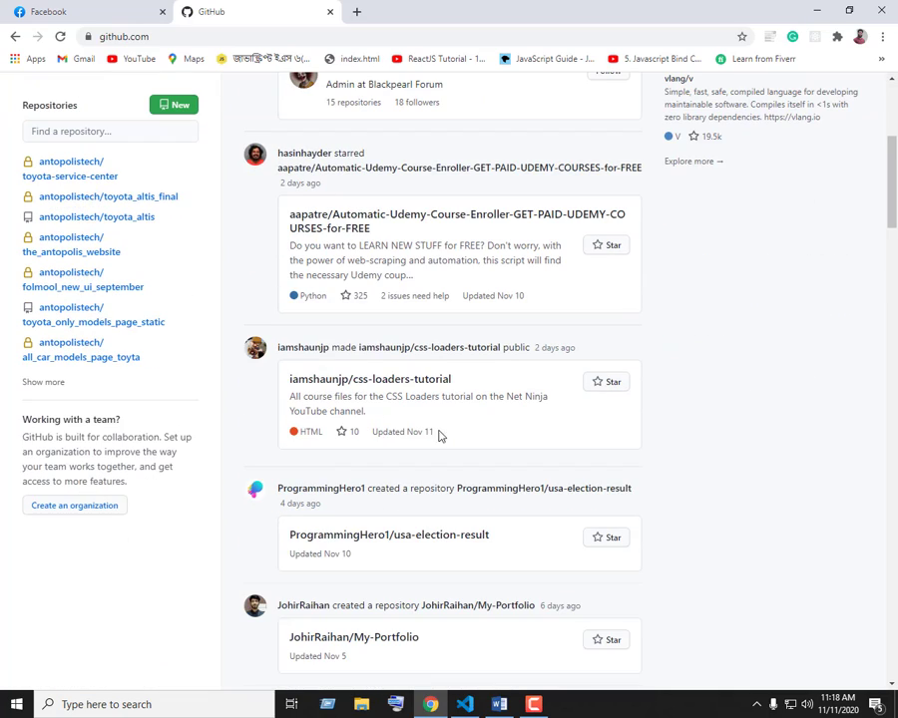
pyautogui.scroll(-1, 558, 469)
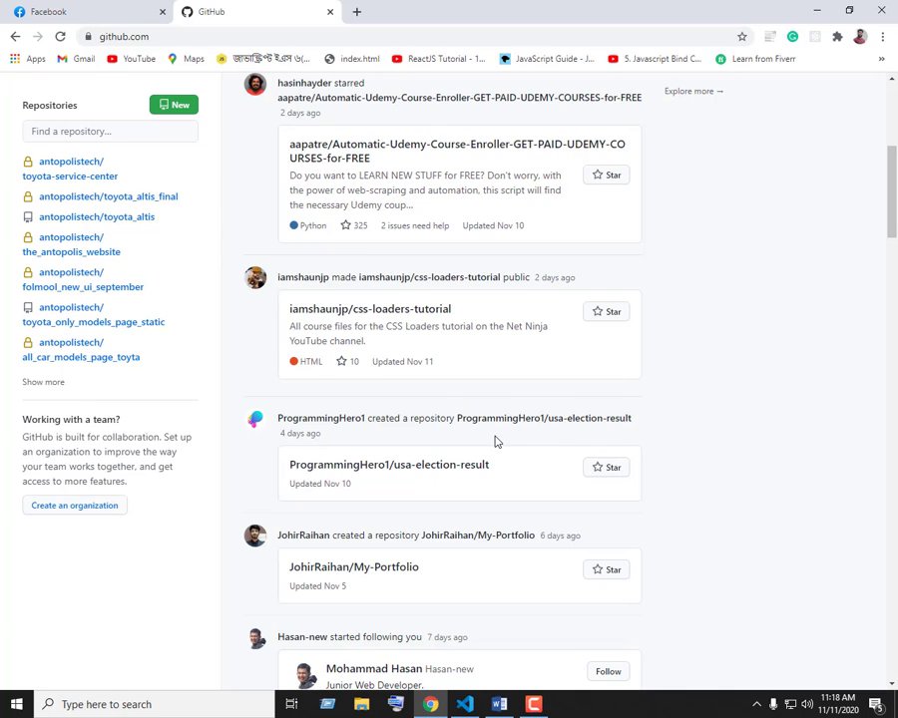
pyautogui.scroll(-2, 499, 437)
pyautogui.scroll(-1, 503, 437)
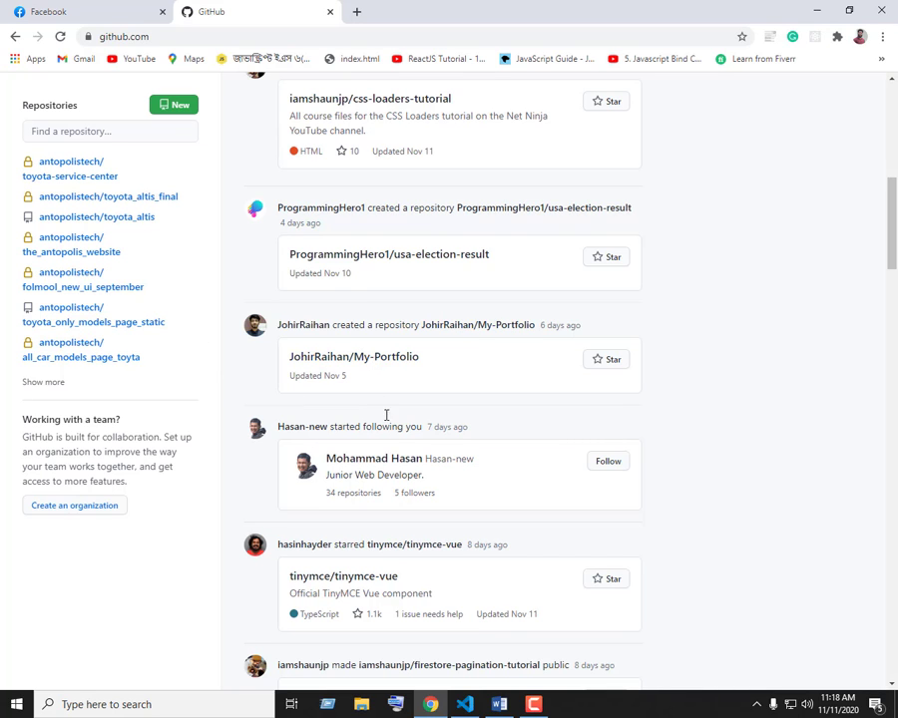
pyautogui.scroll(-18, 387, 416)
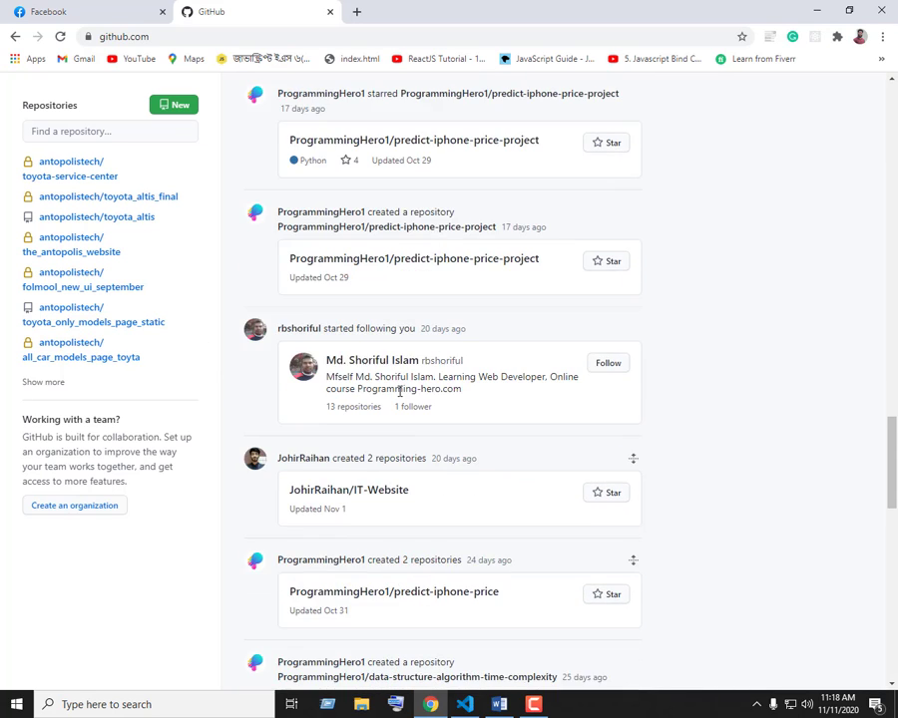
pyautogui.scroll(20, 399, 391)
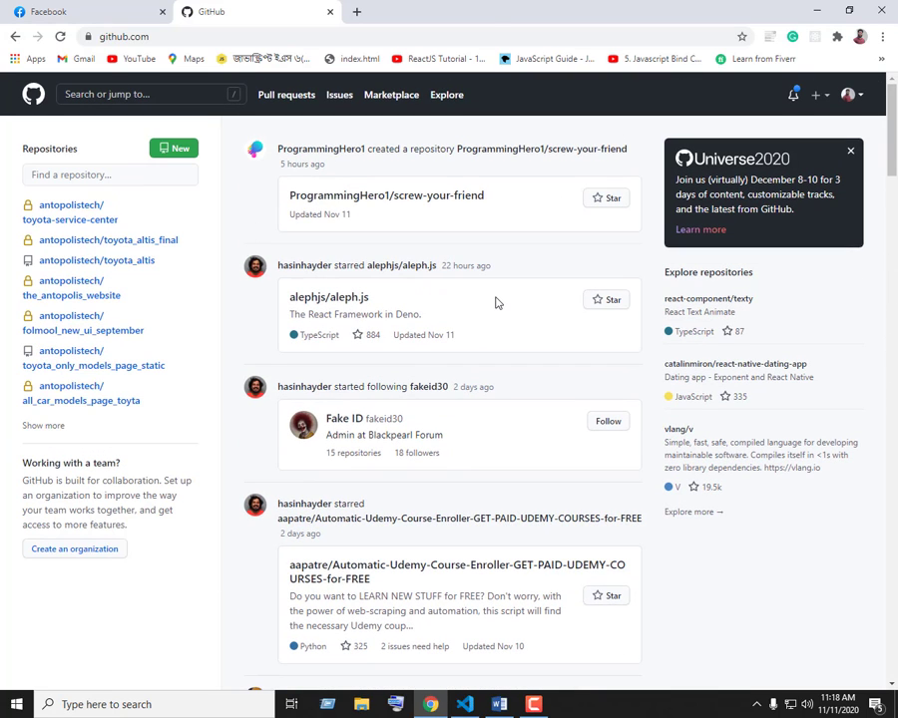
# Step: Open the signed-in account's own profile page
pyautogui.click(849, 96)
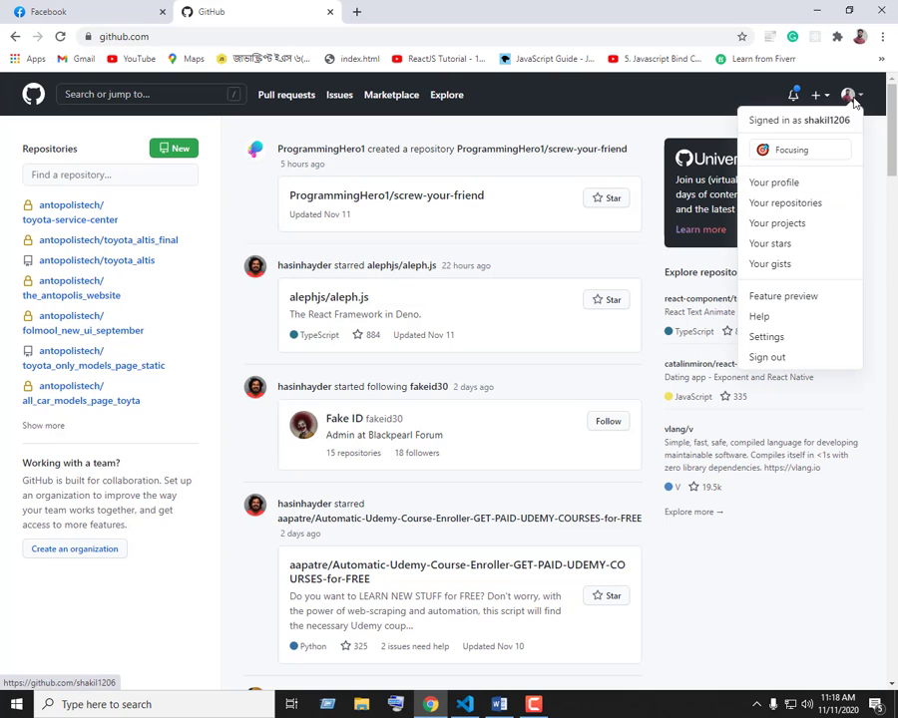
pyautogui.click(852, 97)
pyautogui.click(852, 97)
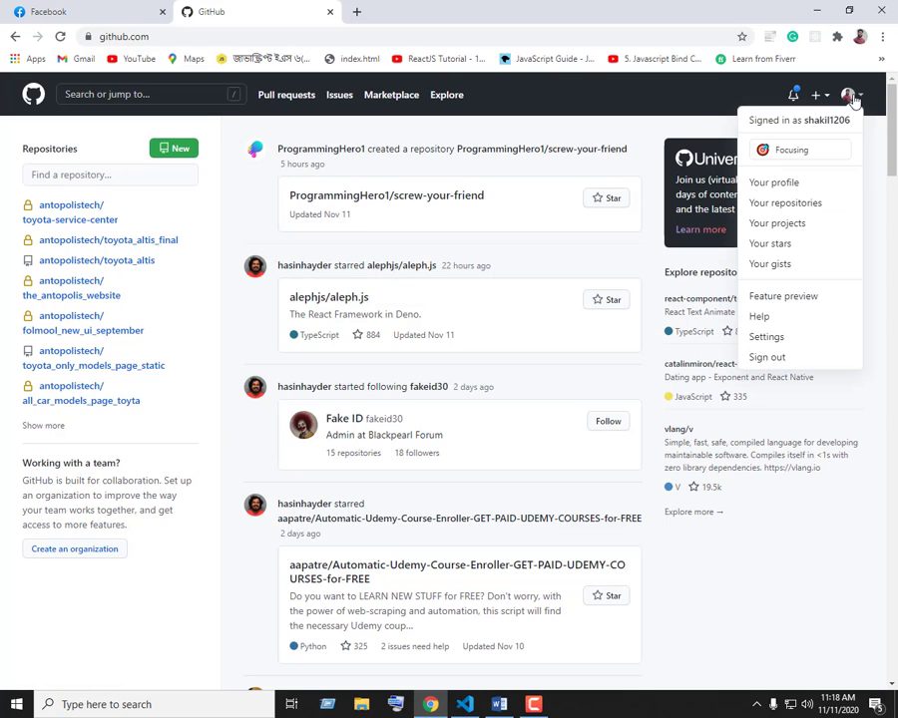
pyautogui.click(792, 185)
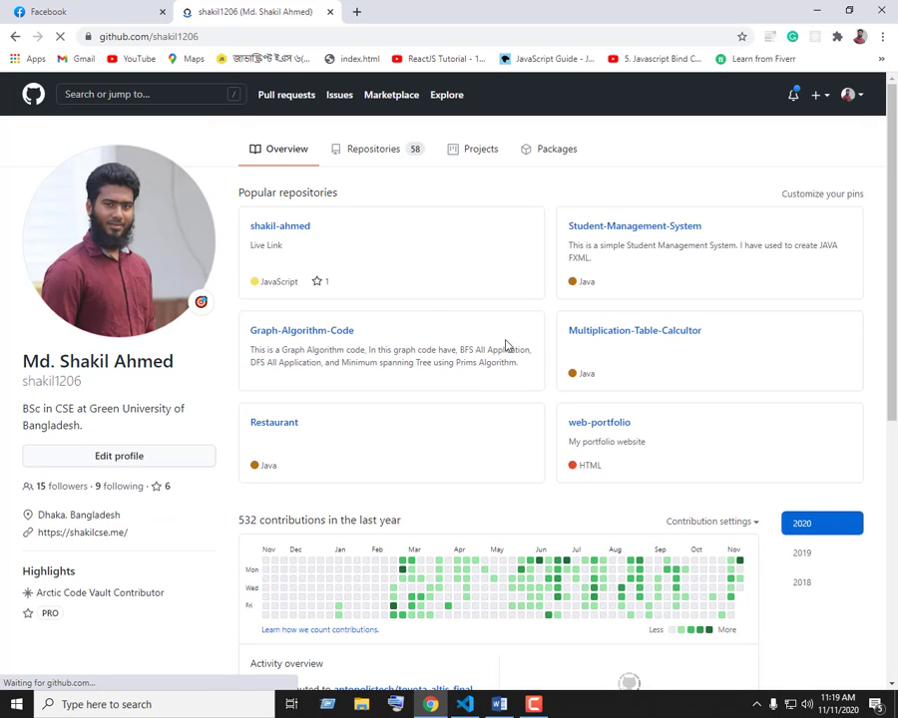
# Step: Examine the profile overview, including the popular repositories, the last year's contribution heading and graph, and the contribution activity
pyautogui.scroll(-3, 439, 332)
pyautogui.scroll(3, 439, 331)
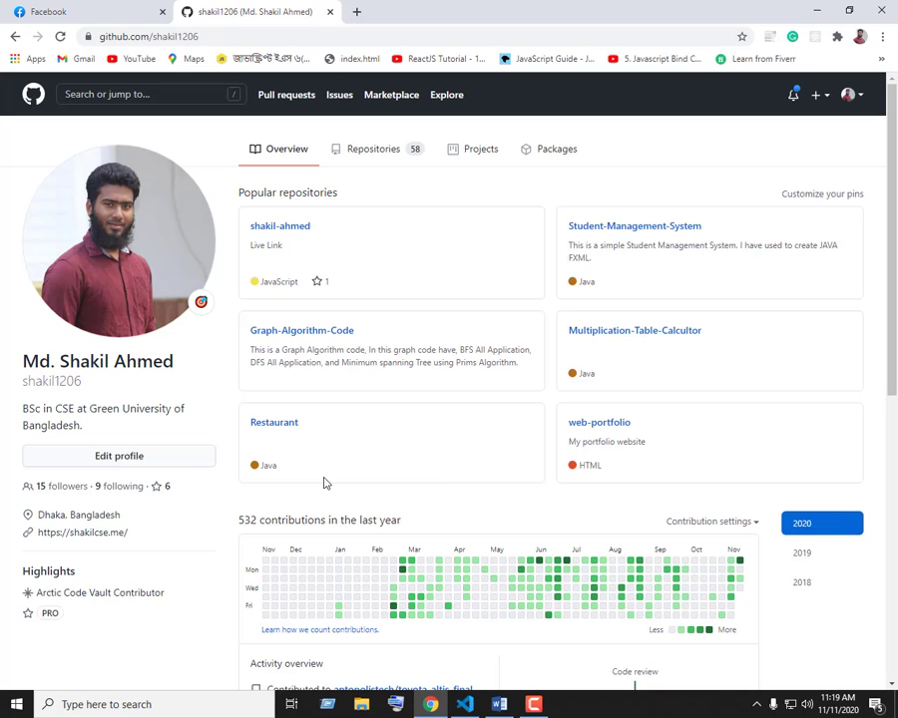
pyautogui.scroll(-3, 323, 483)
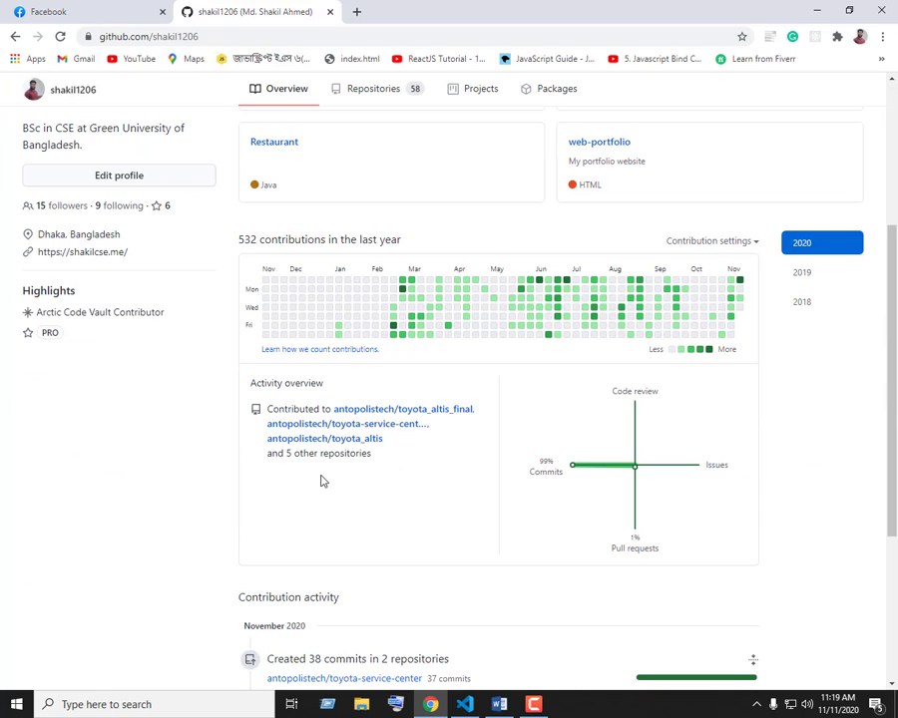
pyautogui.scroll(1, 322, 482)
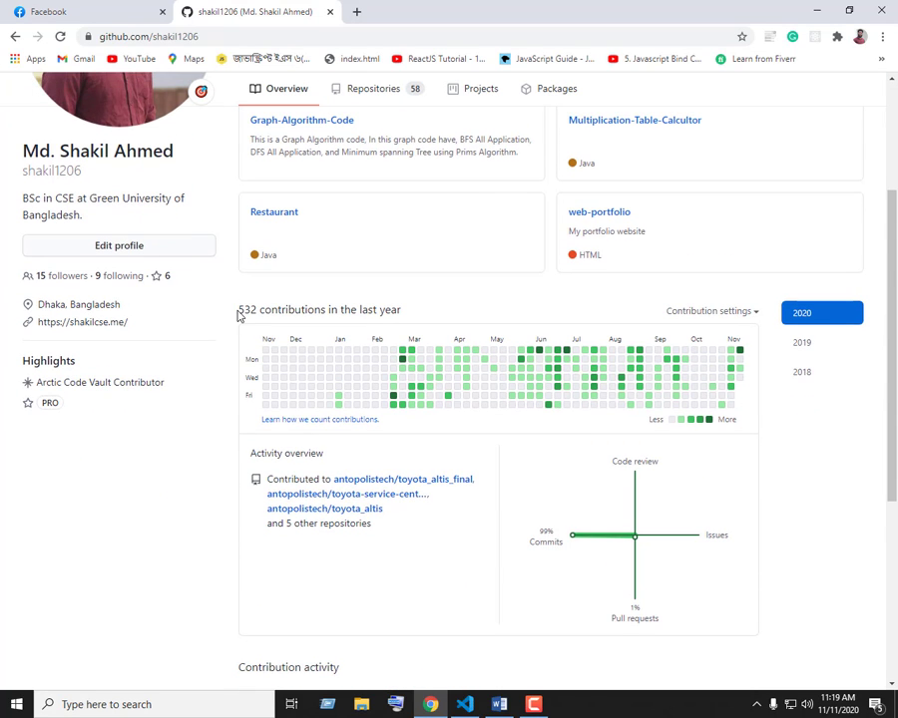
pyautogui.moveTo(253, 306); pyautogui.dragTo(295, 307)
pyautogui.doubleClick(300, 307)
pyautogui.click(387, 305)
pyautogui.moveTo(399, 311); pyautogui.dragTo(283, 309)
pyautogui.click(243, 311)
pyautogui.doubleClick(243, 310)
pyautogui.click(239, 311)
pyautogui.click(287, 311)
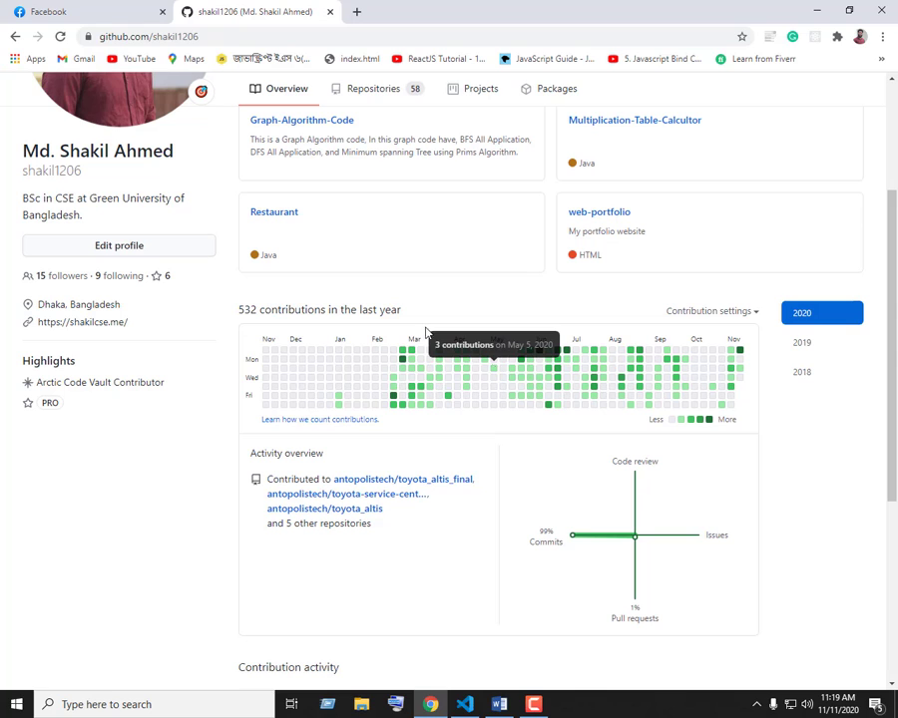
pyautogui.scroll(-2, 477, 368)
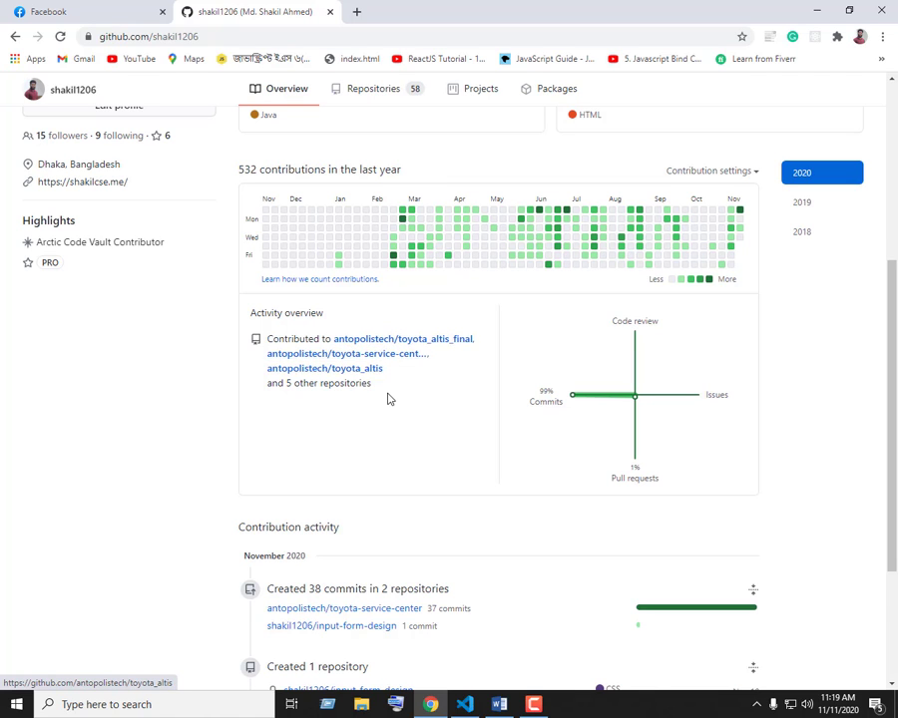
pyautogui.scroll(-3, 389, 397)
pyautogui.scroll(8, 399, 391)
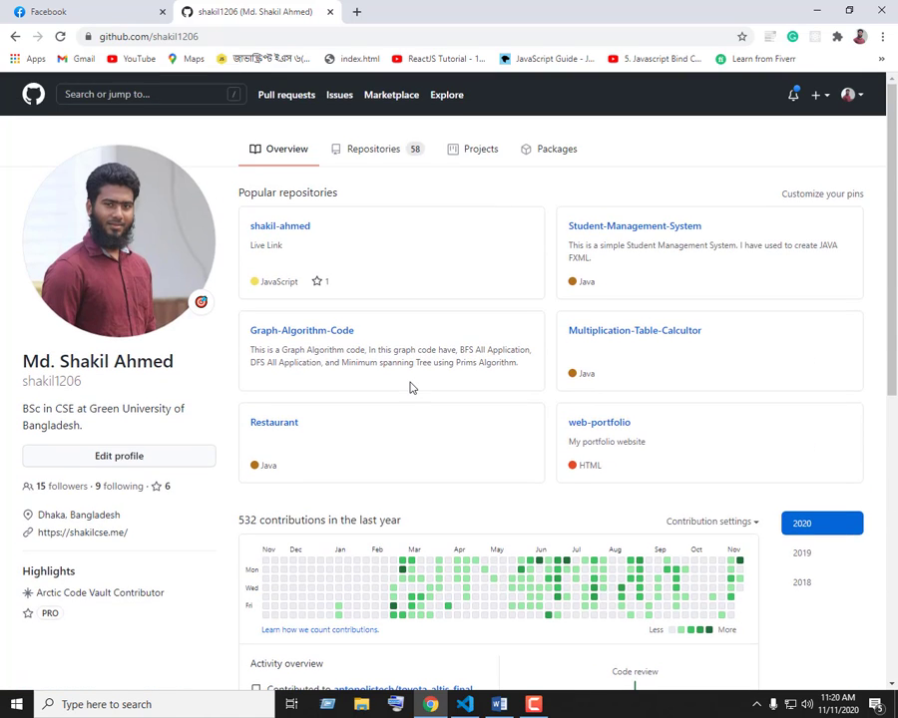
pyautogui.scroll(-4, 411, 386)
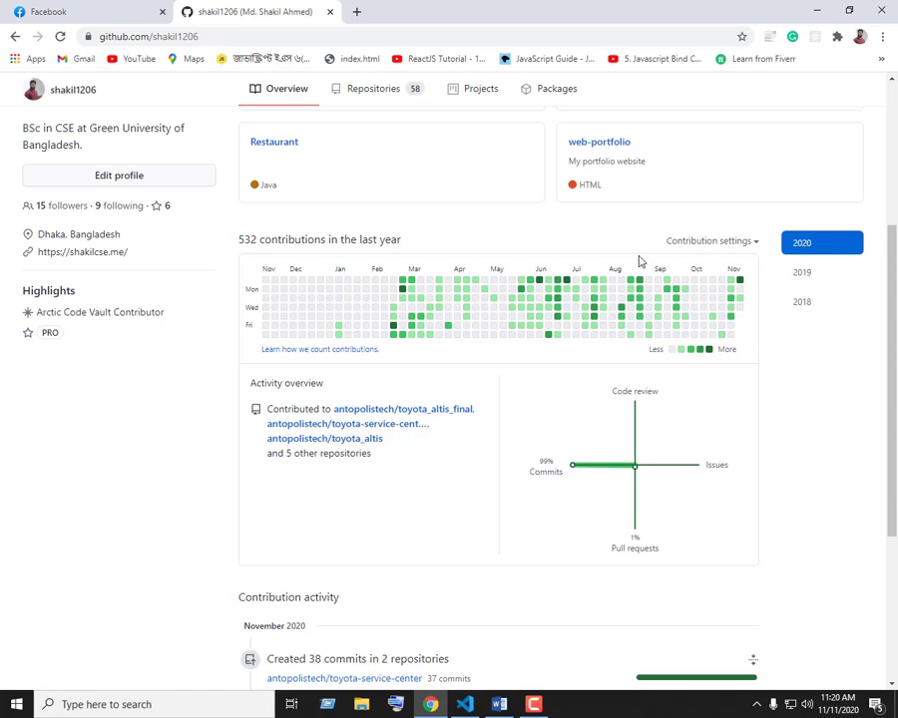
# Step: Open a new incognito window and load the account's public GitHub profile page in it
pyautogui.click(882, 36)
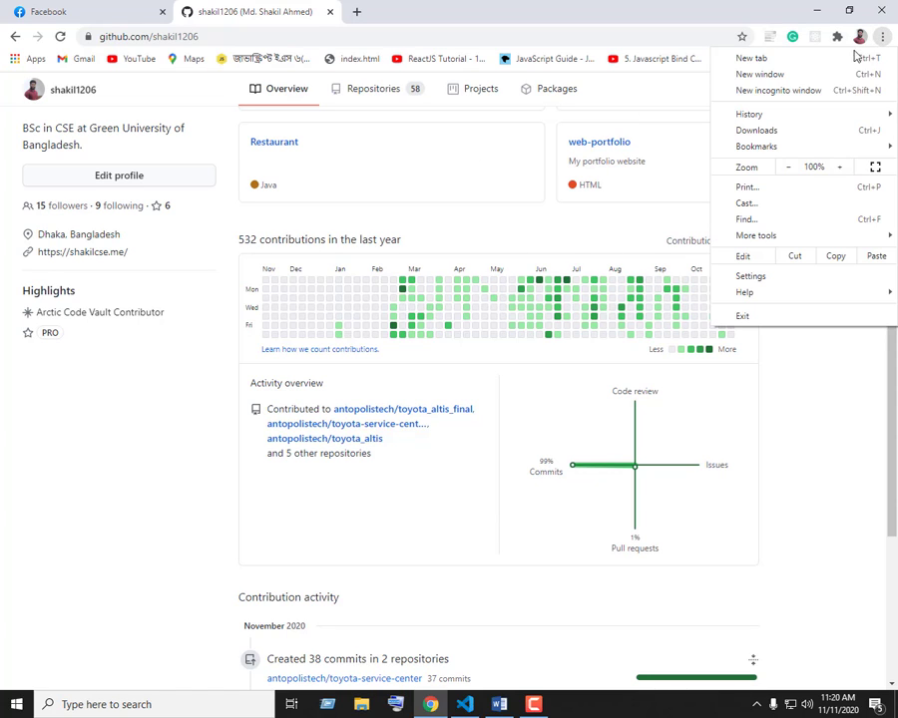
pyautogui.click(818, 89)
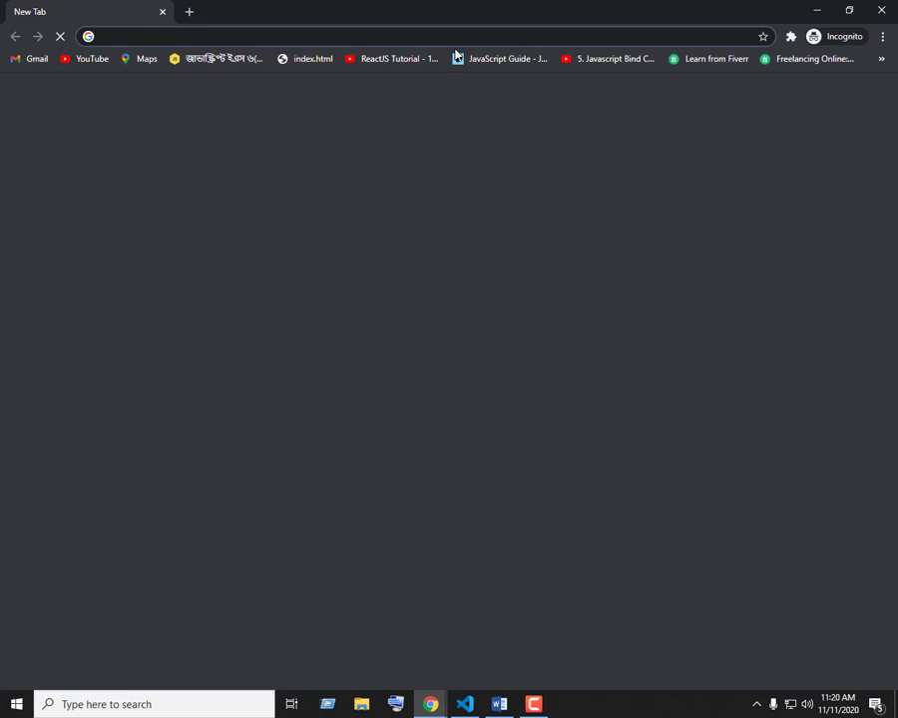
pyautogui.write('gi')
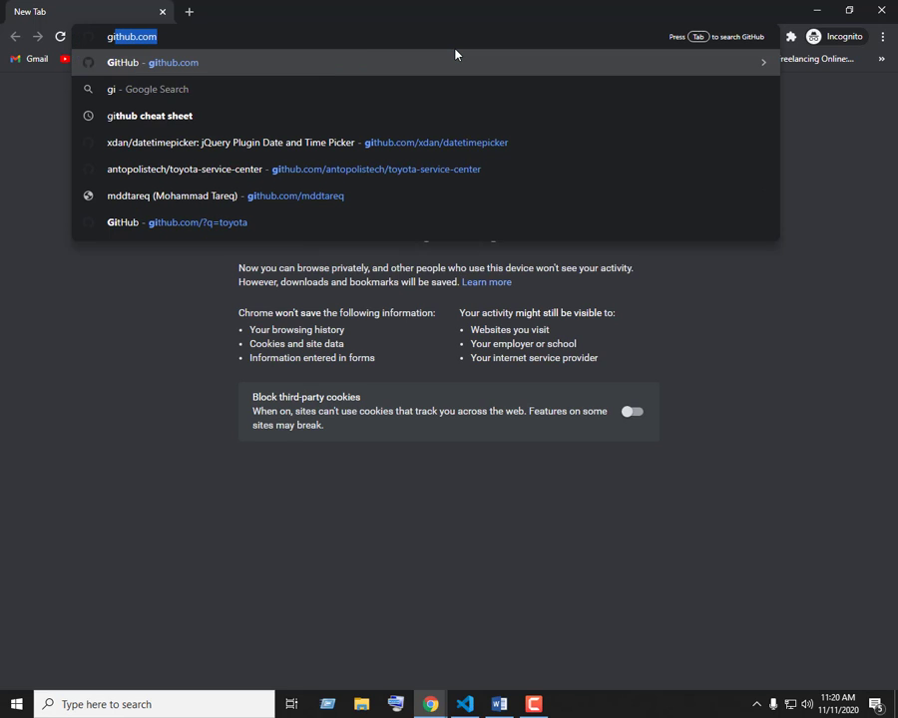
pyautogui.write('thub.com/sh')
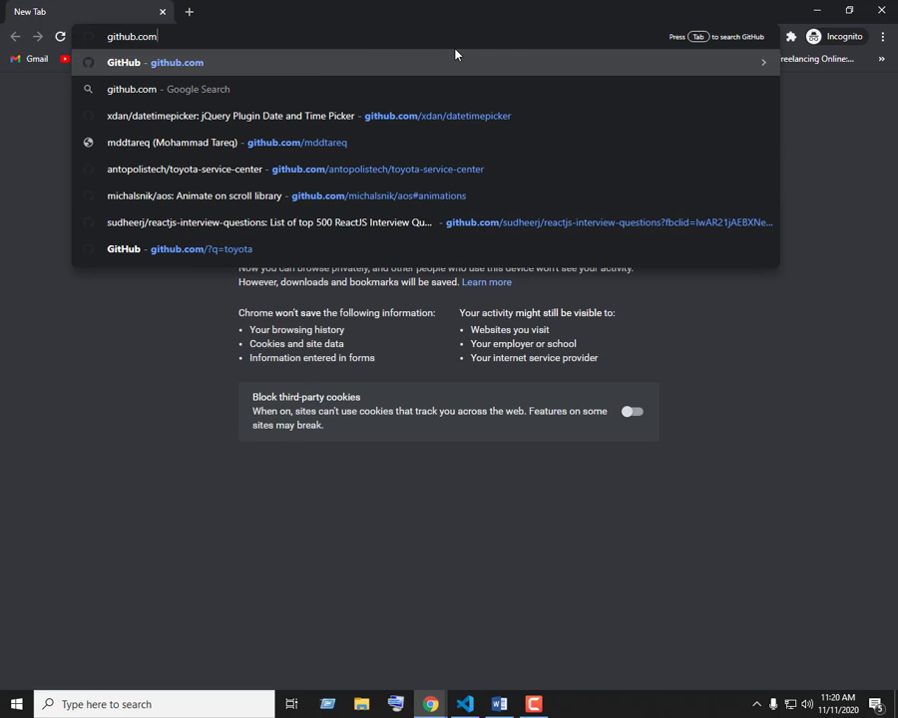
pyautogui.write('akil')
pyautogui.press('Return')
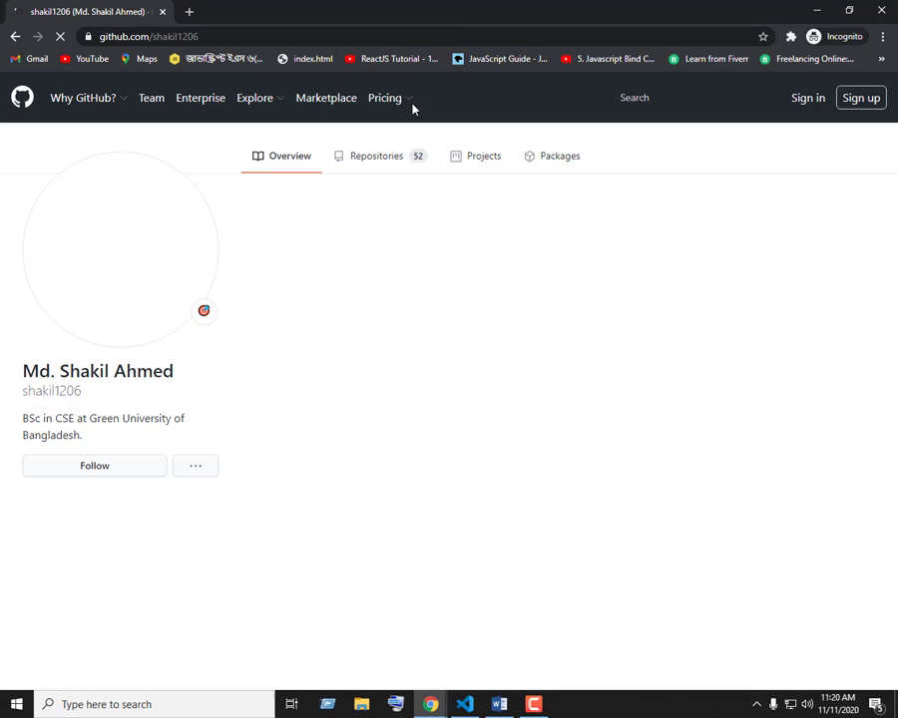
# Step: Open the antopolistech/toyota_altis repository from the public profile's activity overview and look through its file list and README
pyautogui.scroll(-2, 516, 213)
pyautogui.scroll(-2, 517, 212)
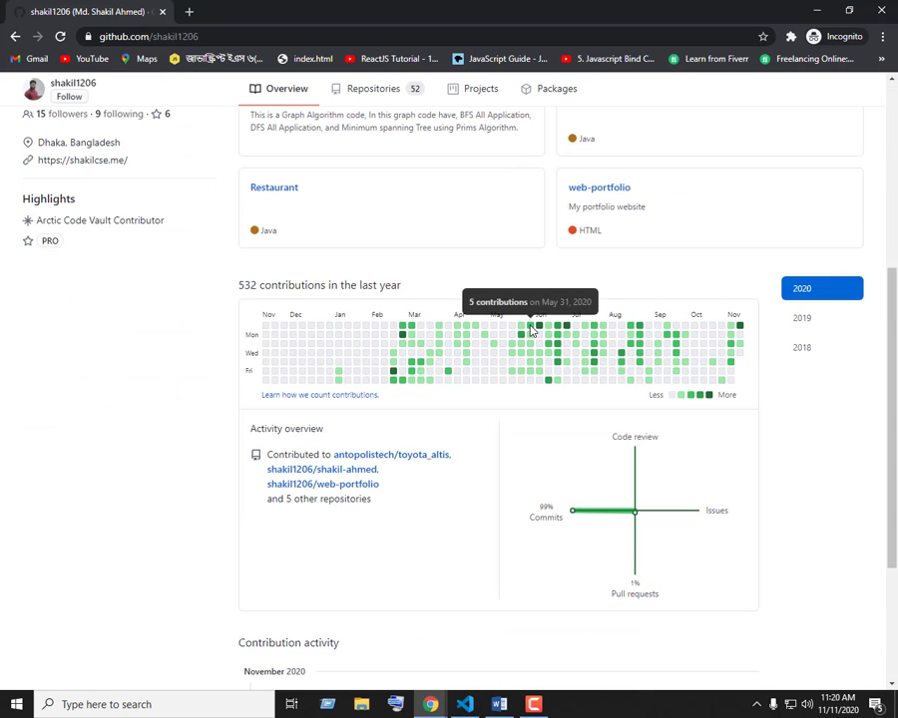
pyautogui.click(366, 457)
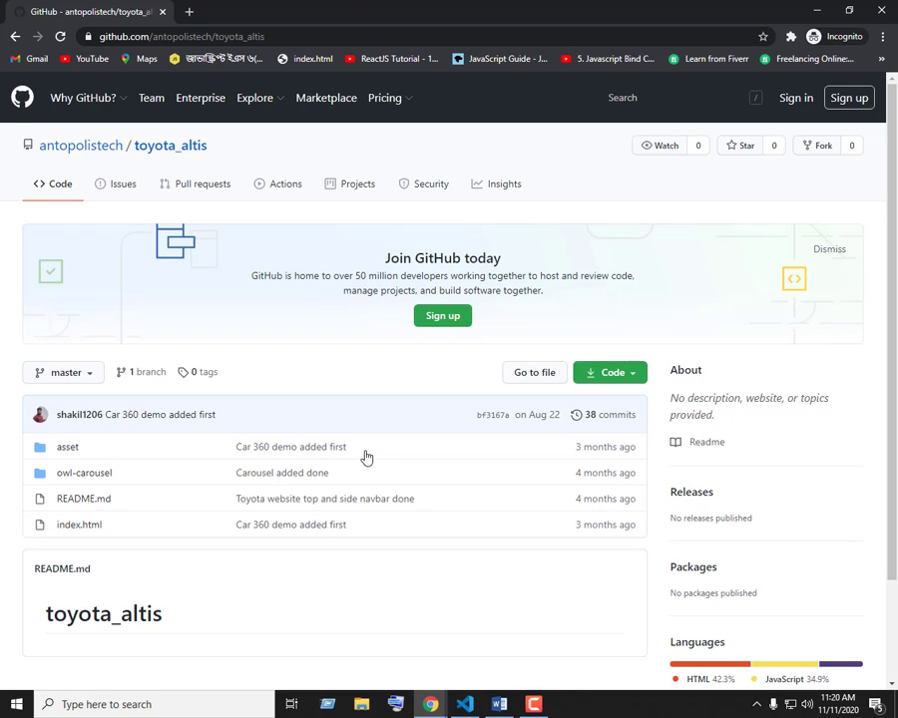
pyautogui.scroll(-3, 367, 457)
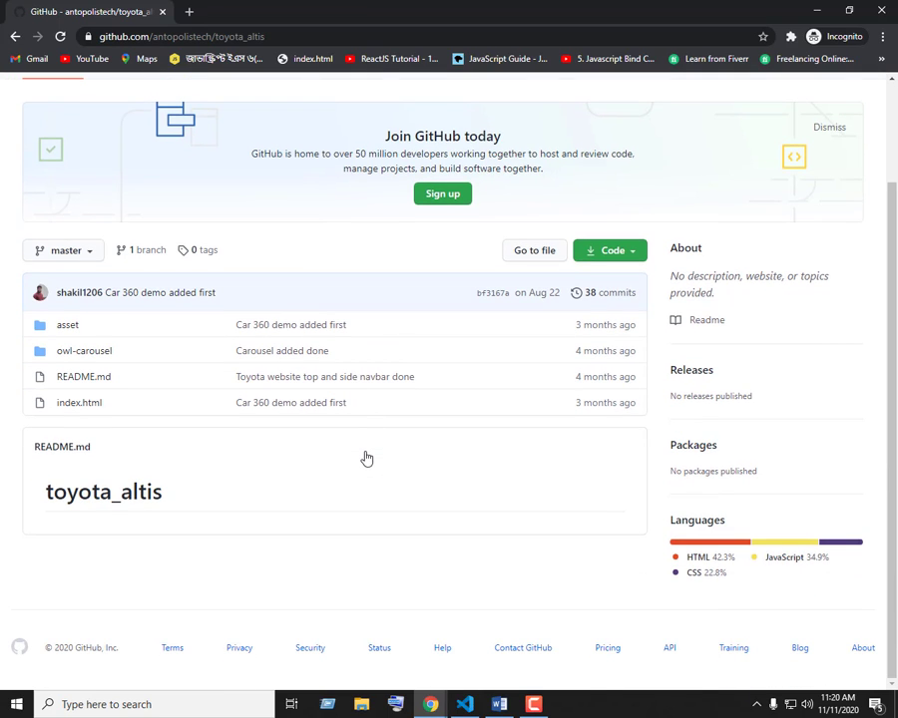
pyautogui.scroll(3, 366, 457)
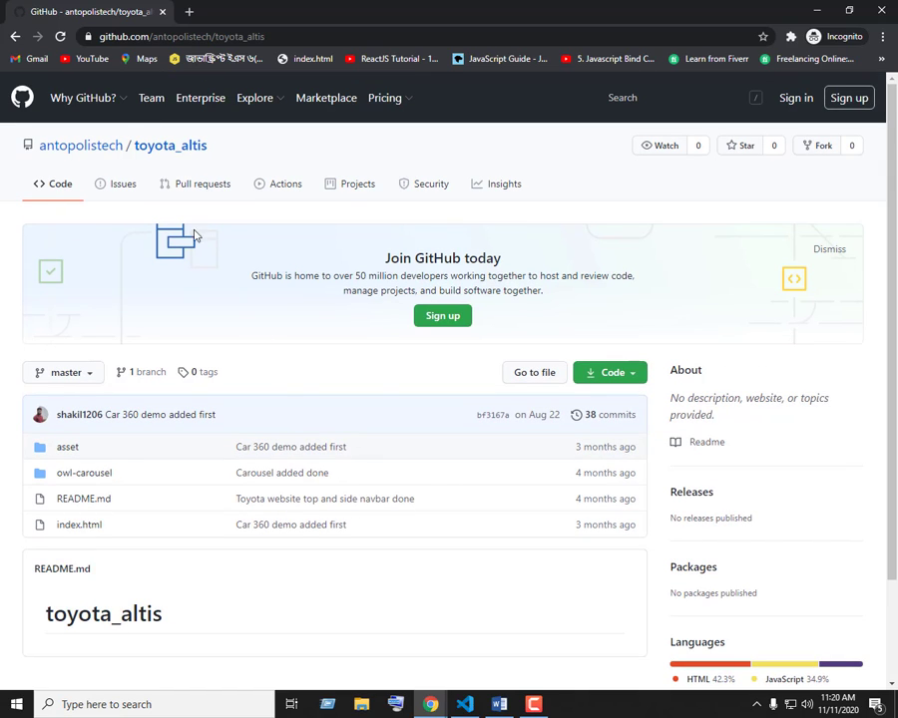
# Step: Return to the public profile, examine its contribution graph and activity, and switch back to the signed-in browser window
pyautogui.click(15, 37)
pyautogui.scroll(-7, 485, 455)
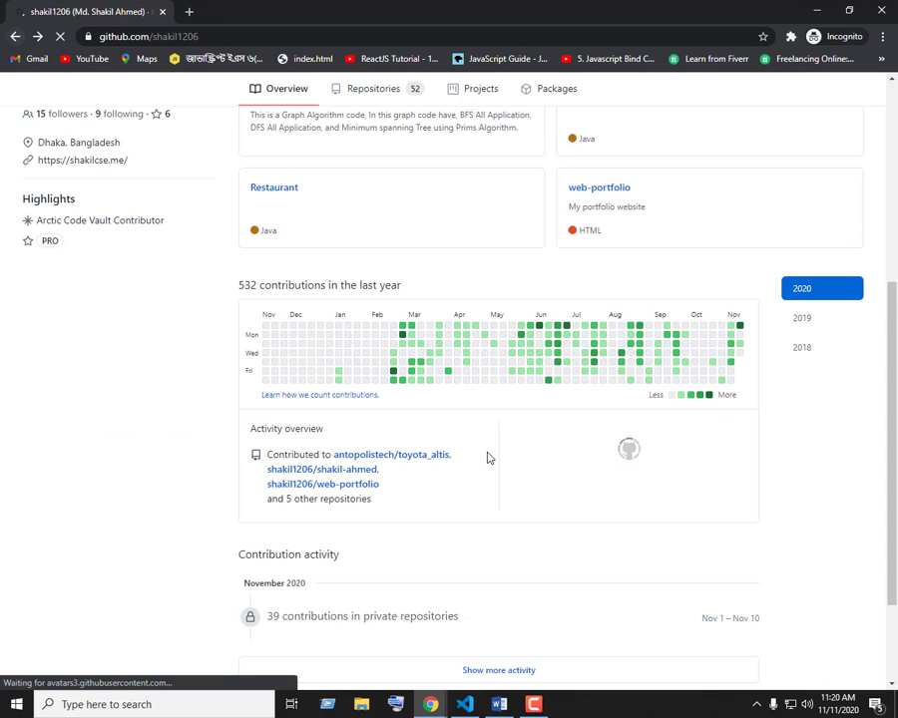
pyautogui.scroll(-1, 502, 466)
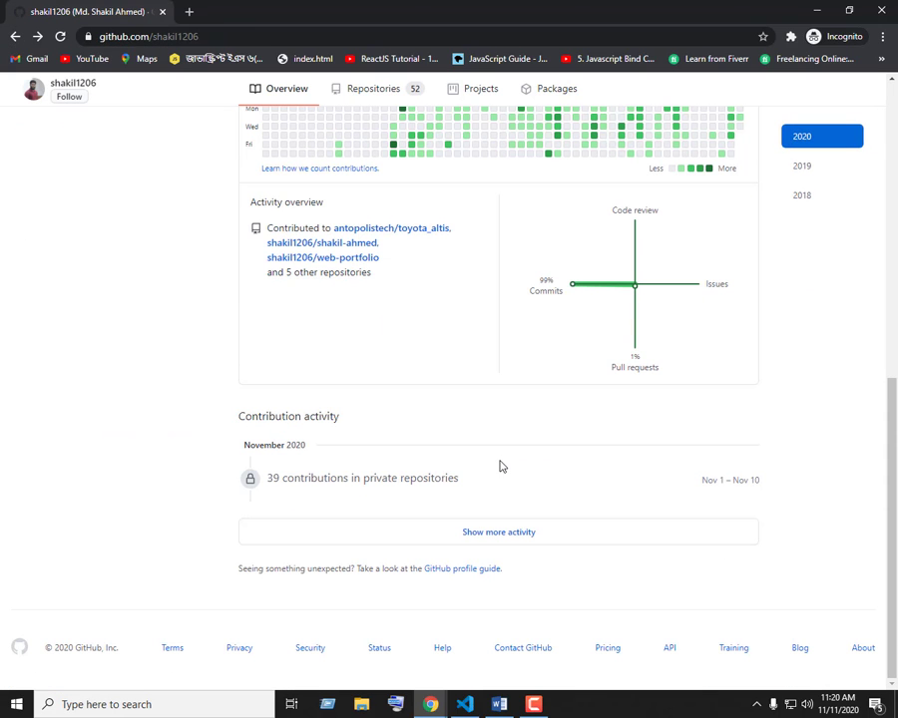
pyautogui.scroll(10, 501, 466)
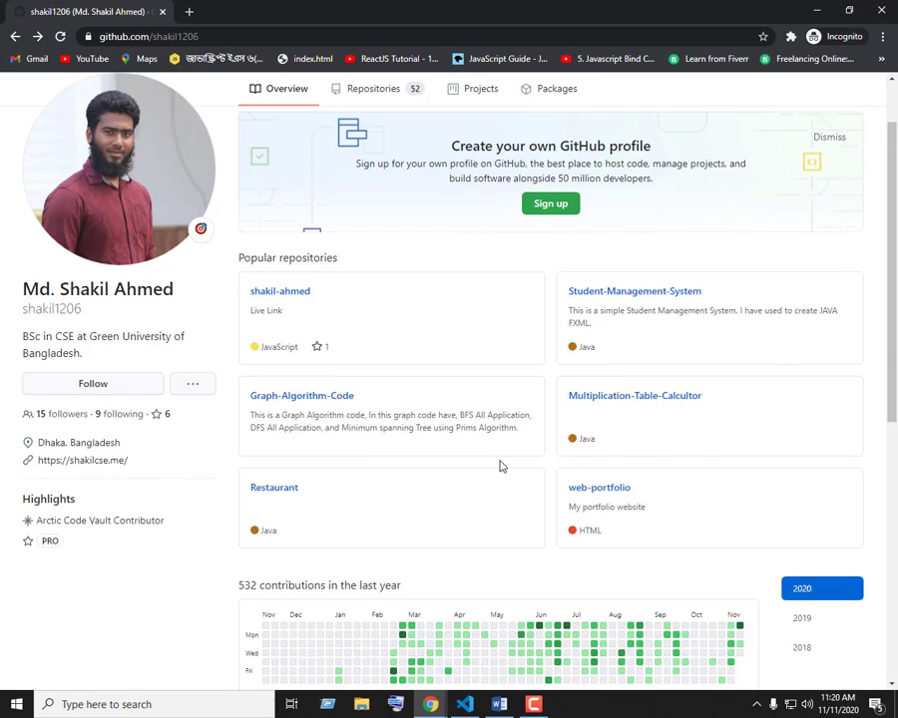
pyautogui.scroll(-5, 502, 466)
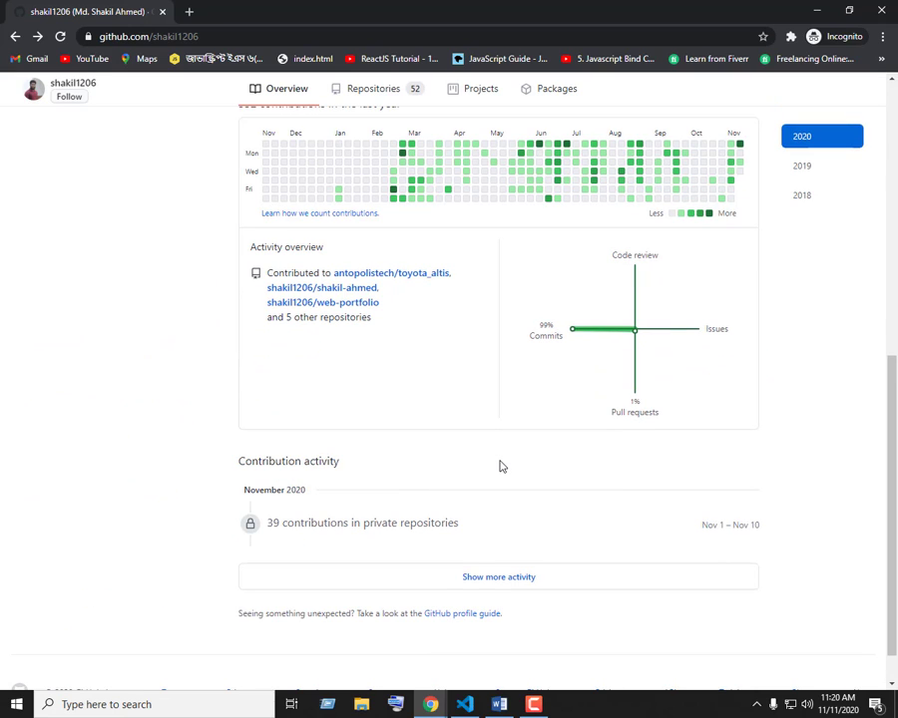
pyautogui.scroll(3, 502, 466)
pyautogui.scroll(2, 585, 122)
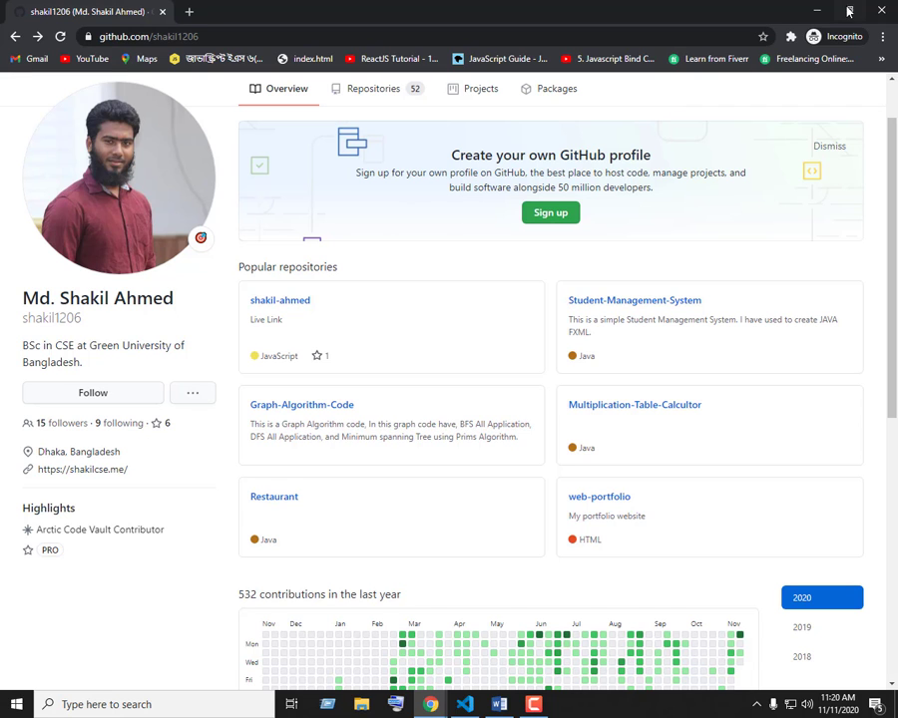
pyautogui.click(818, 11)
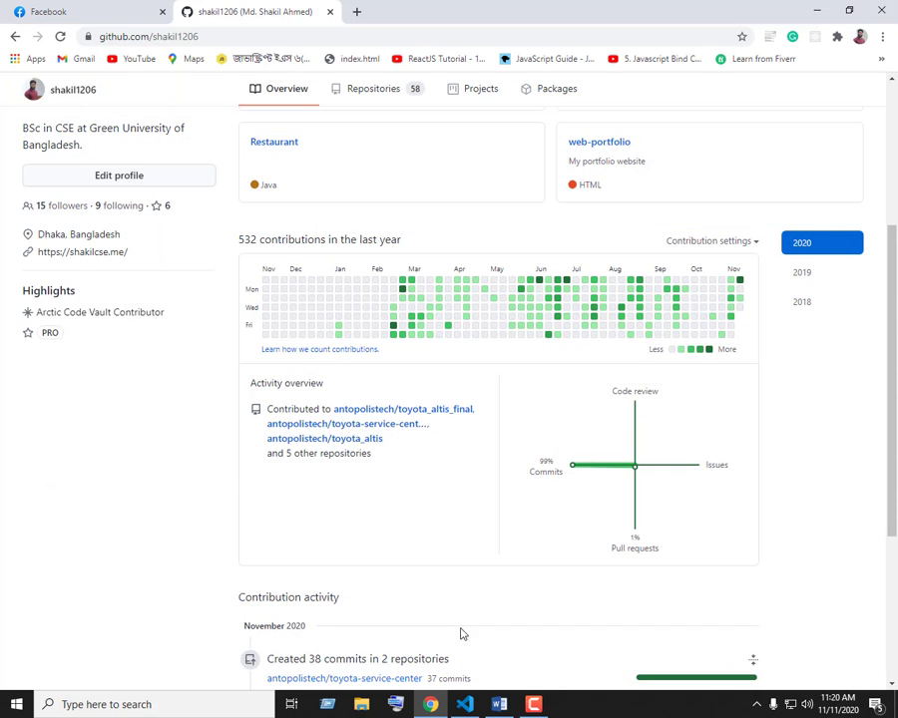
# Step: Highlight the account's photo, name and username, and the bio text on the signed-in profile page
pyautogui.scroll(3, 429, 459)
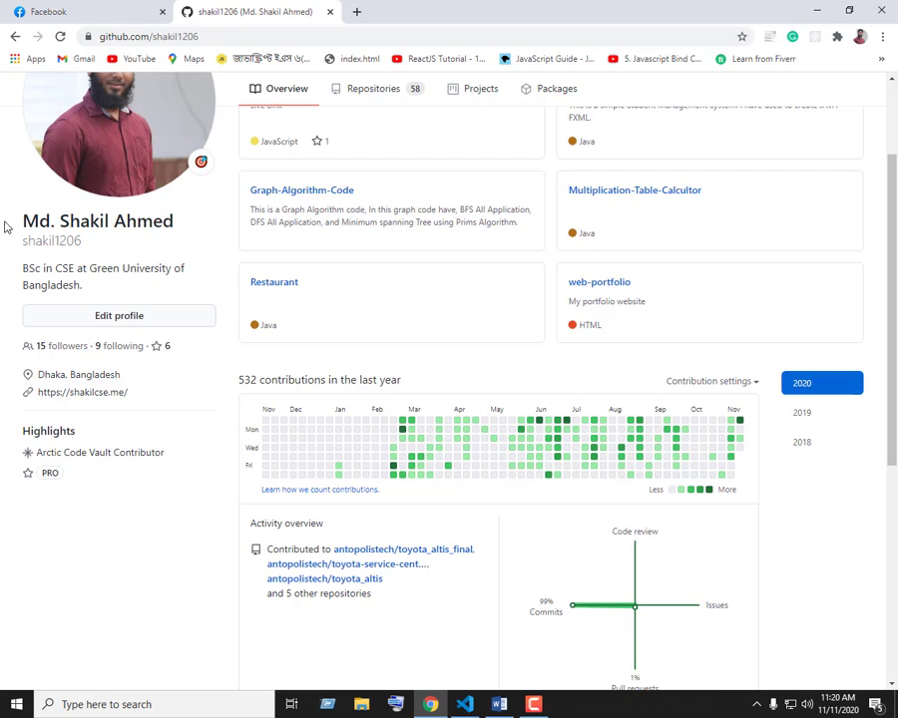
pyautogui.scroll(2, 7, 228)
pyautogui.moveTo(17, 366); pyautogui.dragTo(20, 392)
pyautogui.scroll(-2, 94, 387)
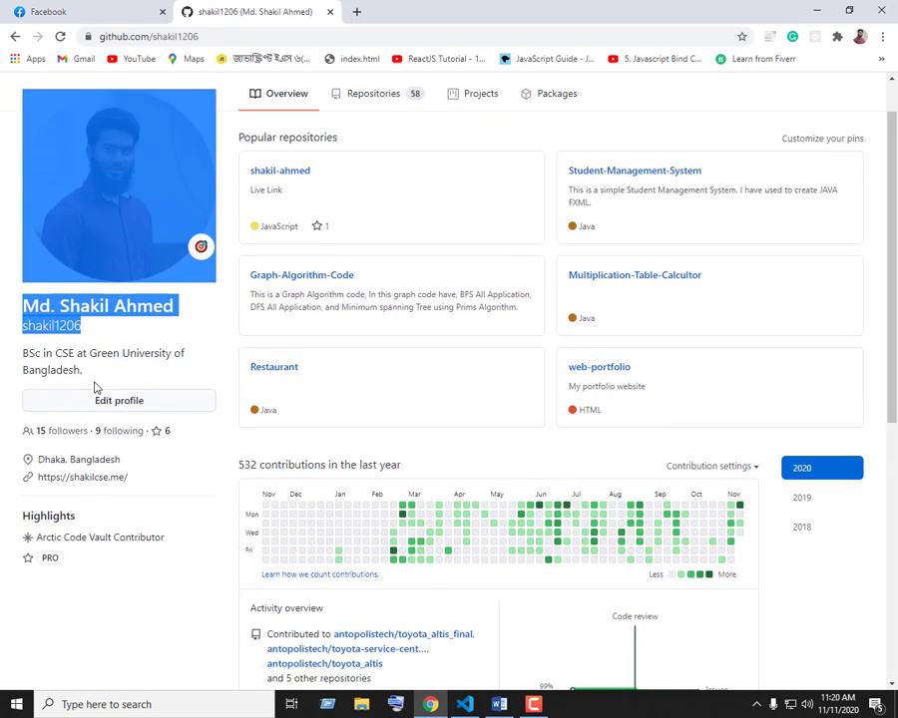
pyautogui.moveTo(84, 289); pyautogui.dragTo(17, 272)
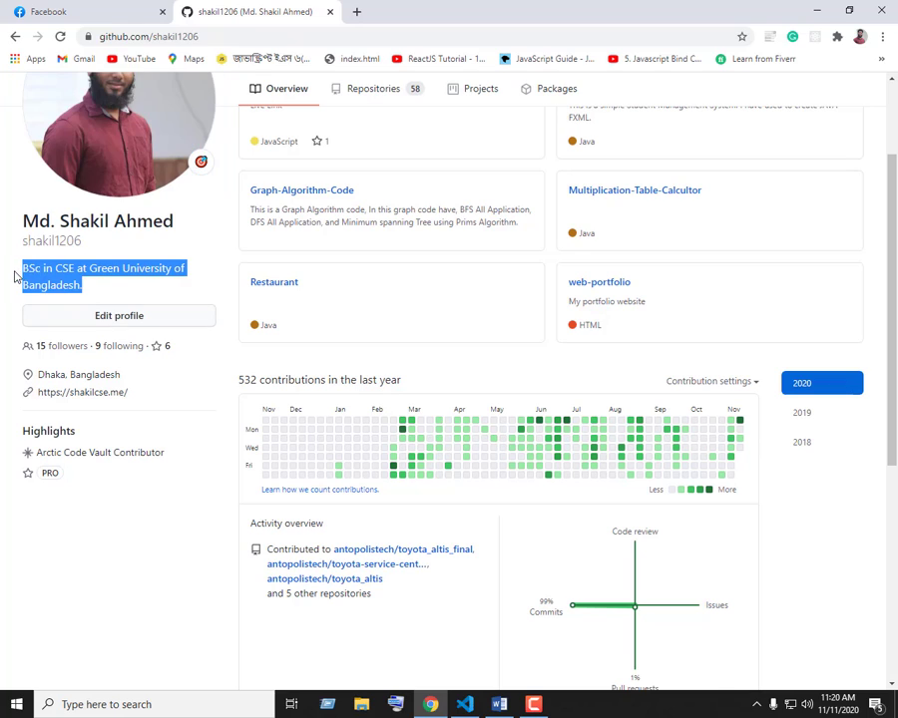
# Step: Open the profile details for editing, look at the PRO badge option and the other fields, and cancel without changes
pyautogui.click(90, 316)
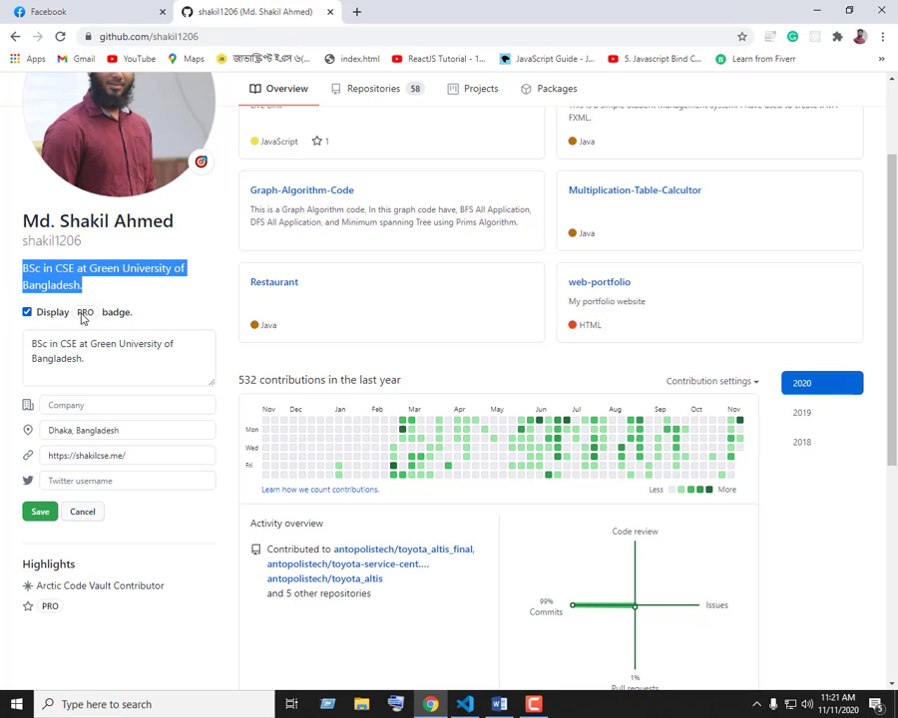
pyautogui.doubleClick(83, 315)
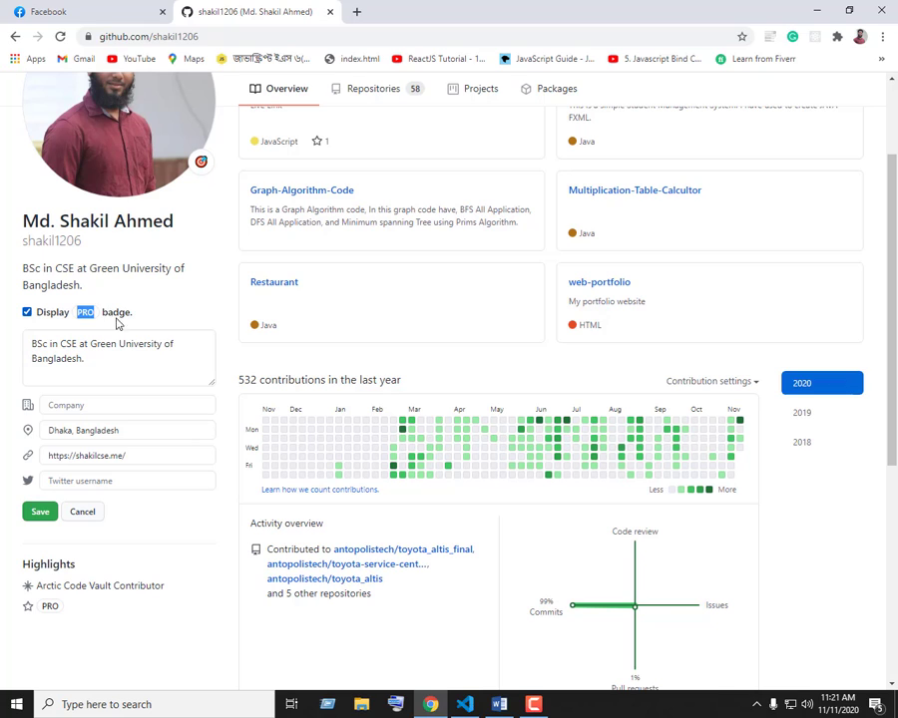
pyautogui.click(172, 320)
pyautogui.scroll(-2, 182, 367)
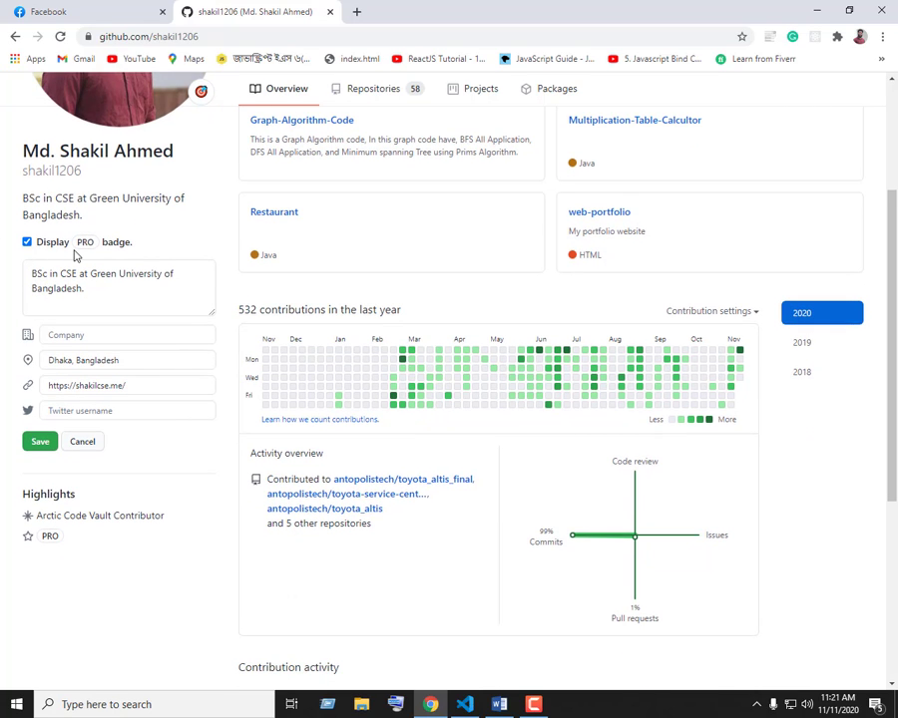
pyautogui.click(72, 445)
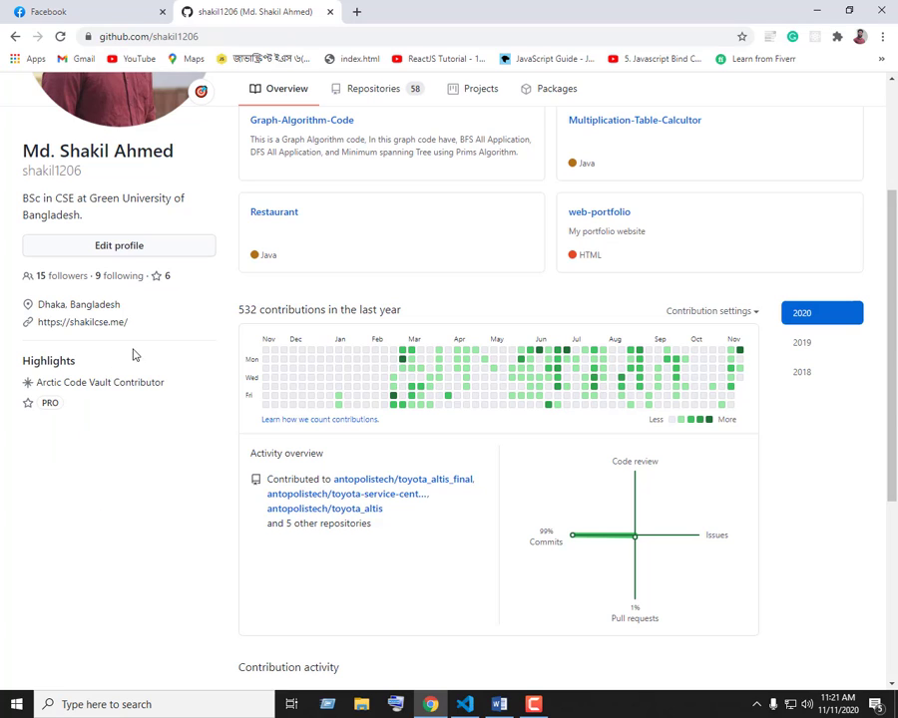
# Step: Examine the PRO badge and the Arctic Code Vault Contributor details in the profile's highlights
pyautogui.doubleClick(50, 402)
pyautogui.moveTo(61, 389)
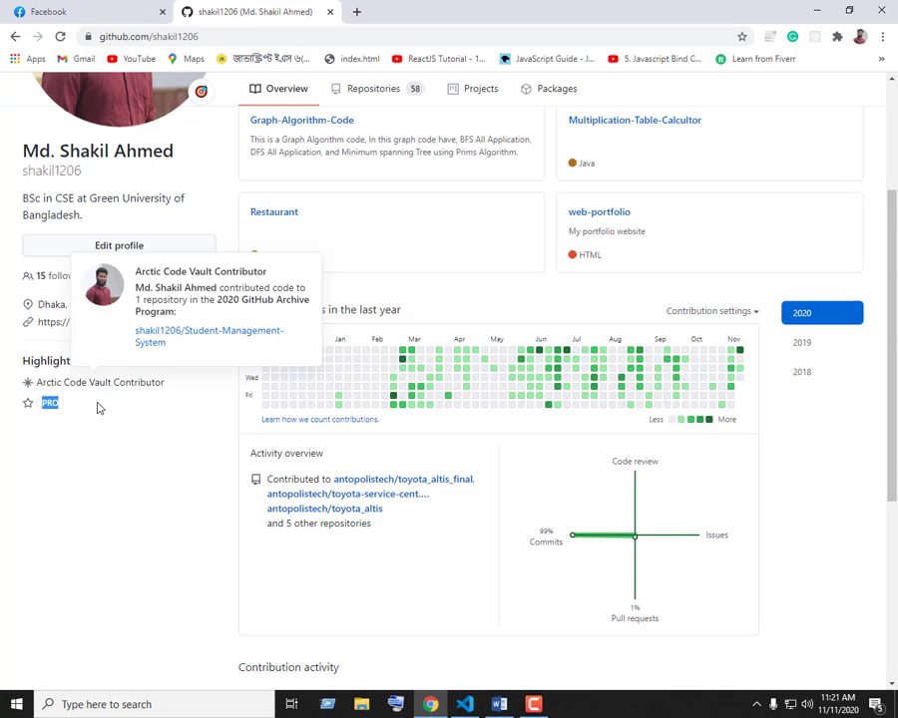
pyautogui.click(103, 399)
pyautogui.rightClick(219, 331)
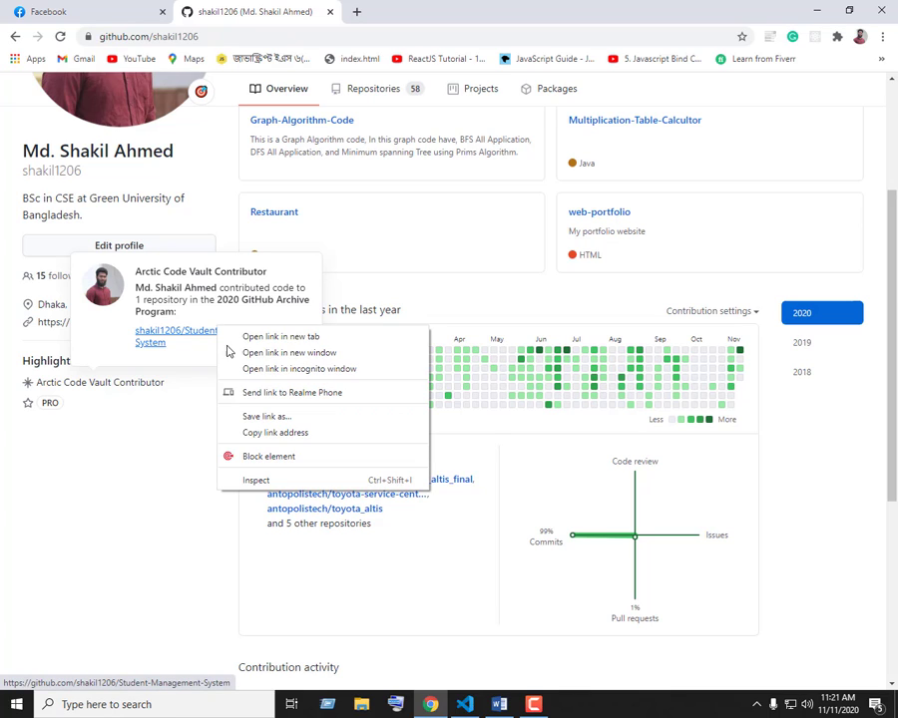
pyautogui.click(172, 403)
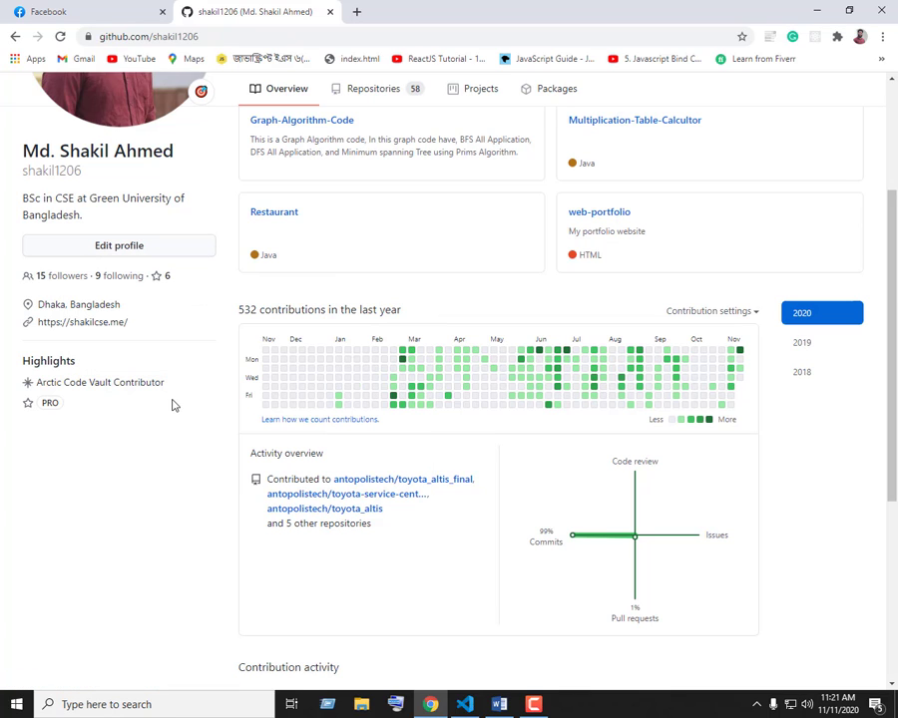
# Step: Look over the profile overview once more and open the account's list of repositories
pyautogui.scroll(3, 396, 371)
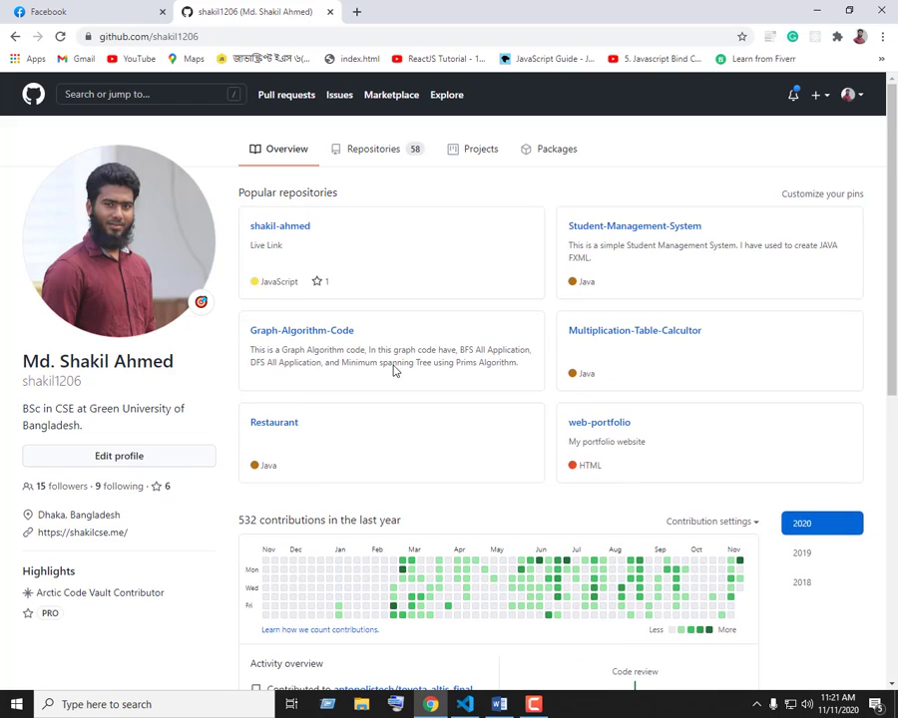
pyautogui.scroll(-4, 267, 455)
pyautogui.scroll(3, 661, 339)
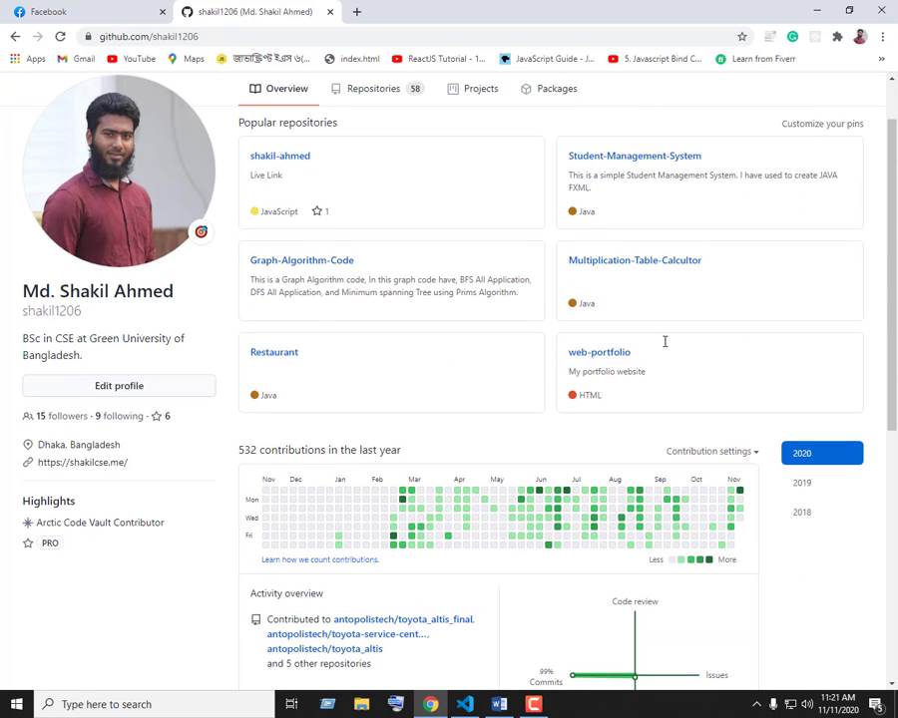
pyautogui.scroll(1, 423, 312)
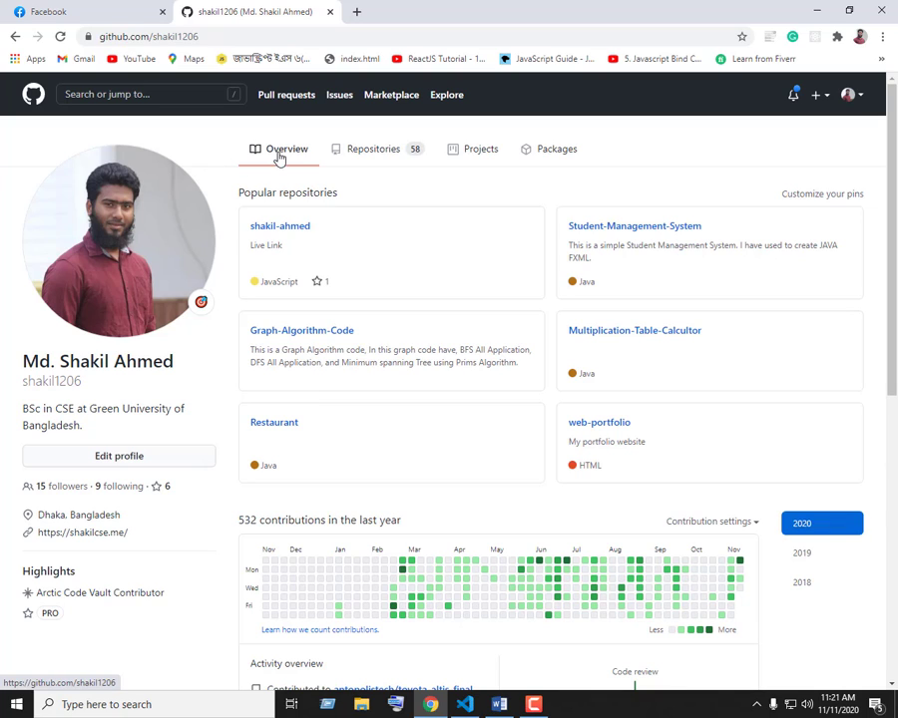
pyautogui.click(386, 162)
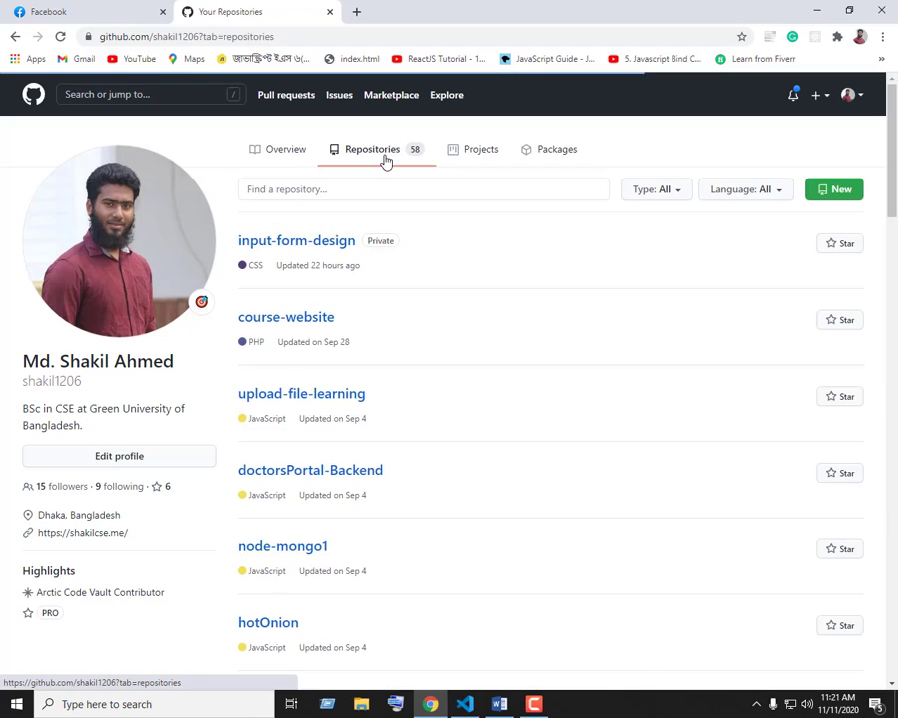
# Step: Switch to File Explorer, open Local Disk (E:) as a comparison, point out several of its folders, and minimize the window
pyautogui.click(813, 9)
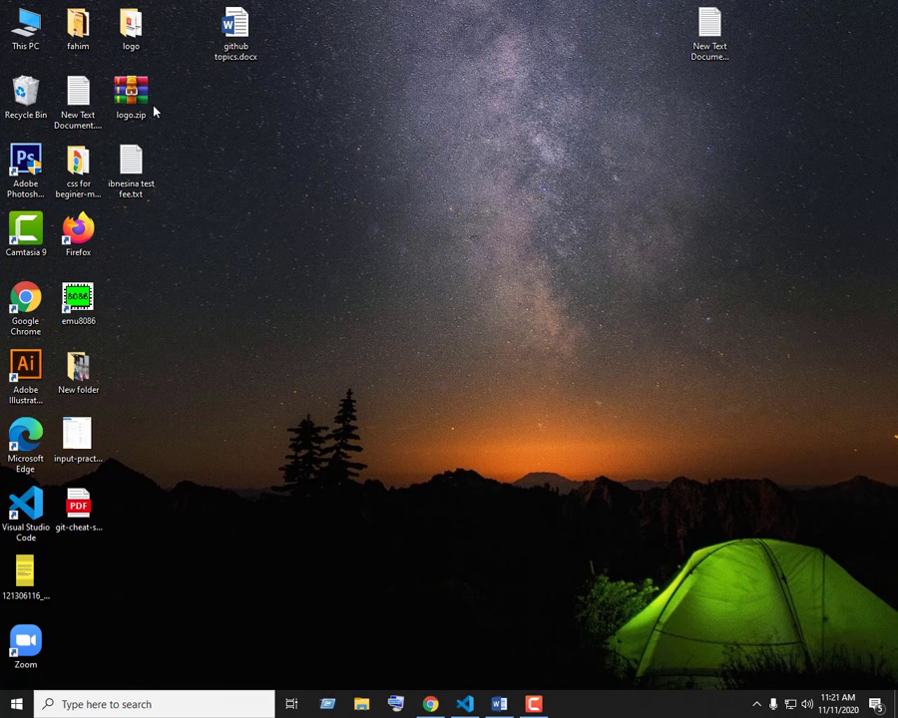
pyautogui.doubleClick(48, 40)
pyautogui.click(454, 210)
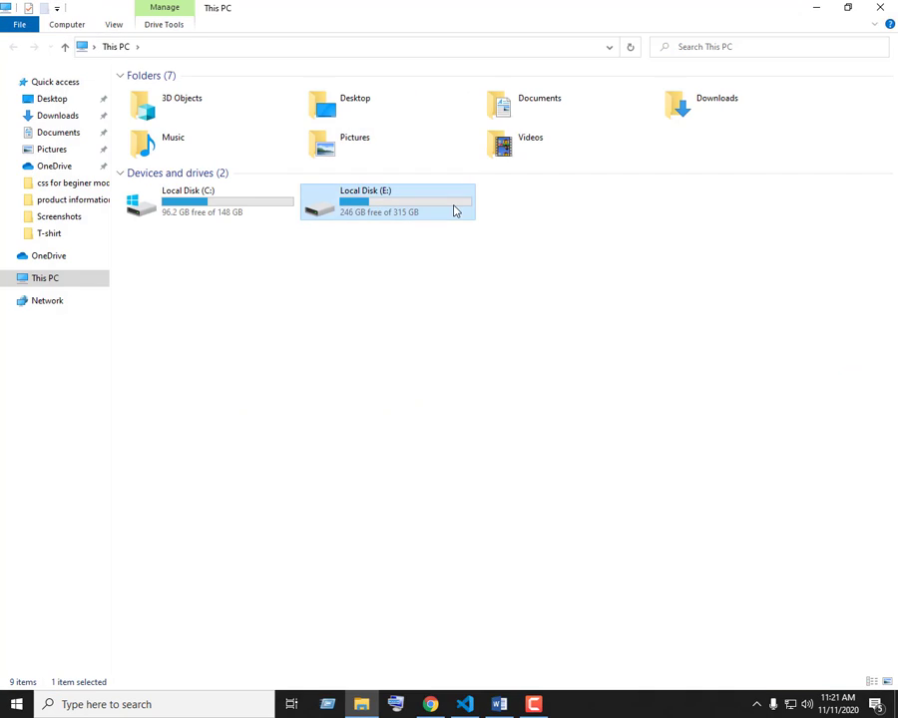
pyautogui.doubleClick(454, 210)
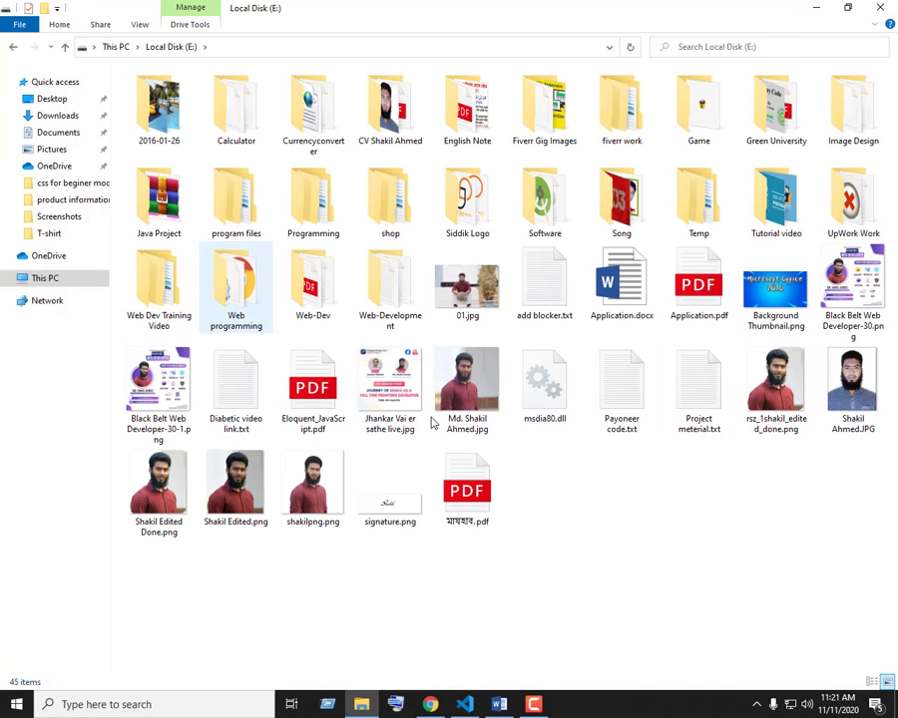
pyautogui.click(469, 211)
pyautogui.click(251, 130)
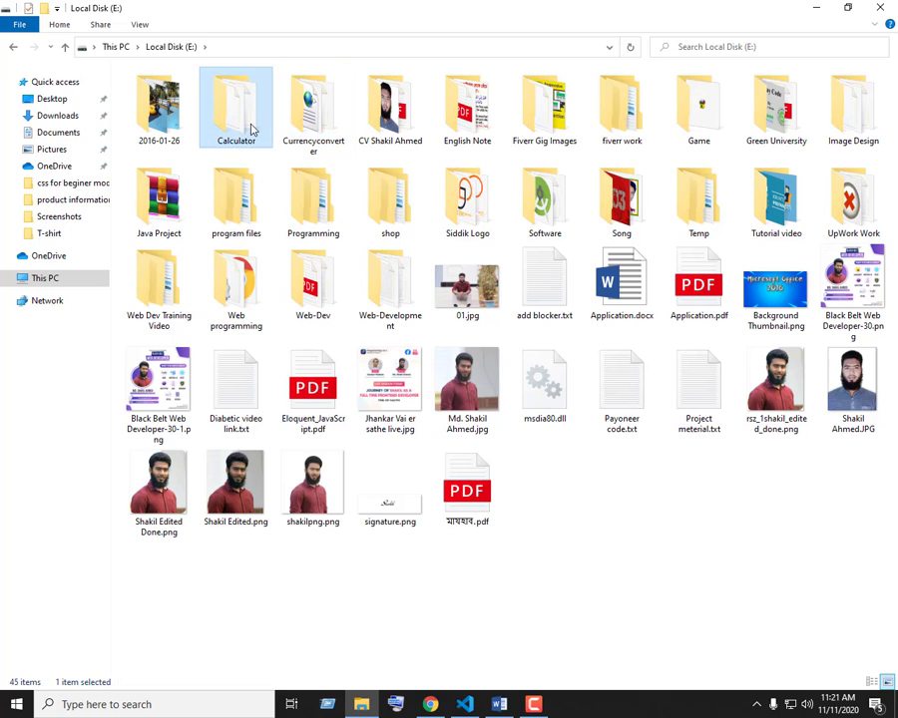
pyautogui.click(415, 135)
pyautogui.click(436, 136)
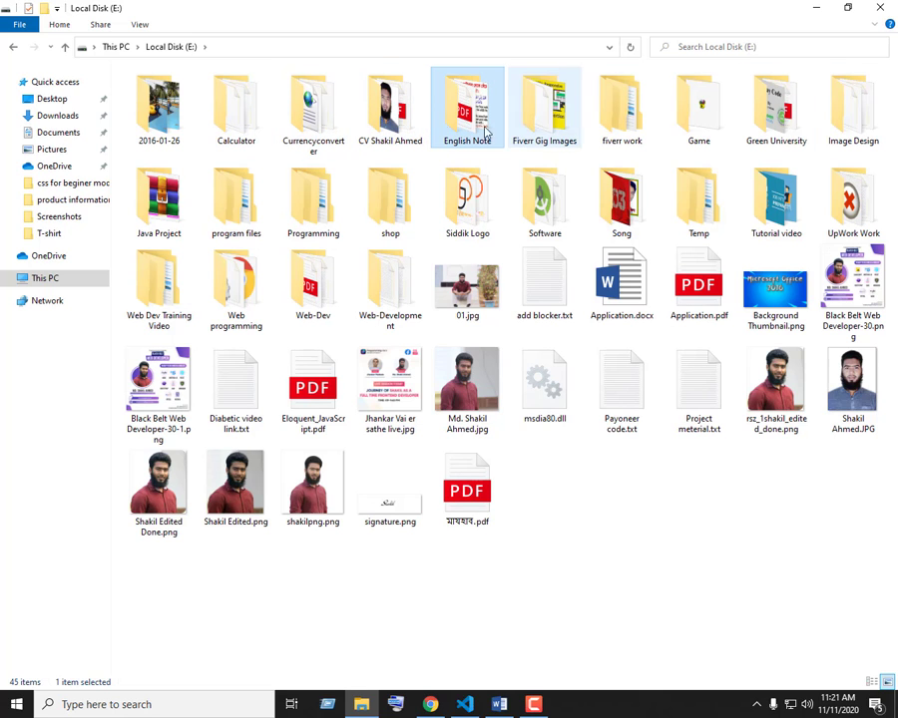
pyautogui.click(811, 7)
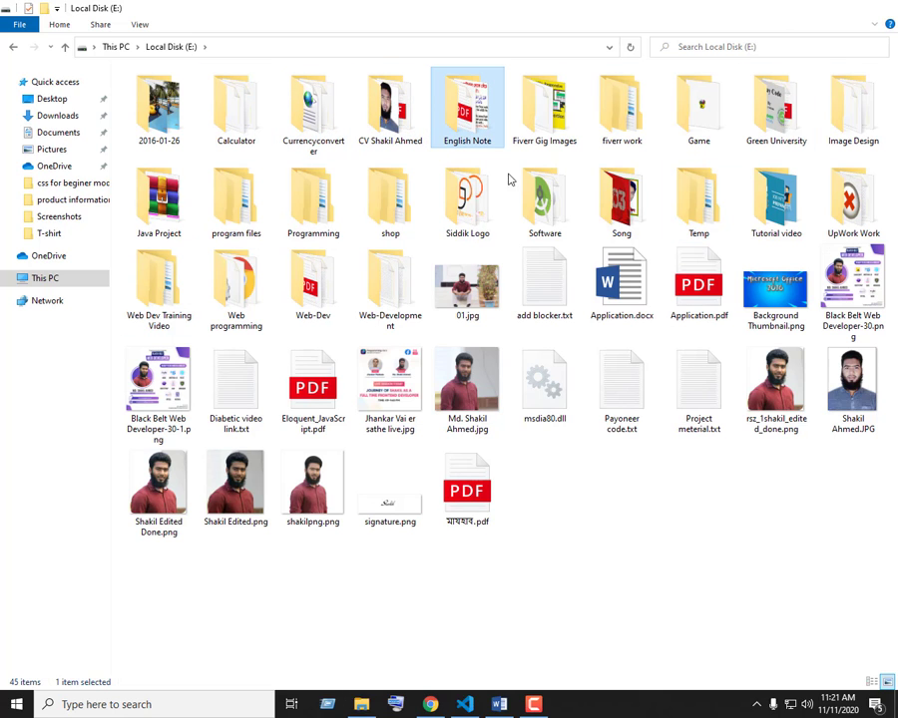
# Step: Switch to Chrome and look over the account's repositories, including the private input-form-design repository
pyautogui.click(430, 704)
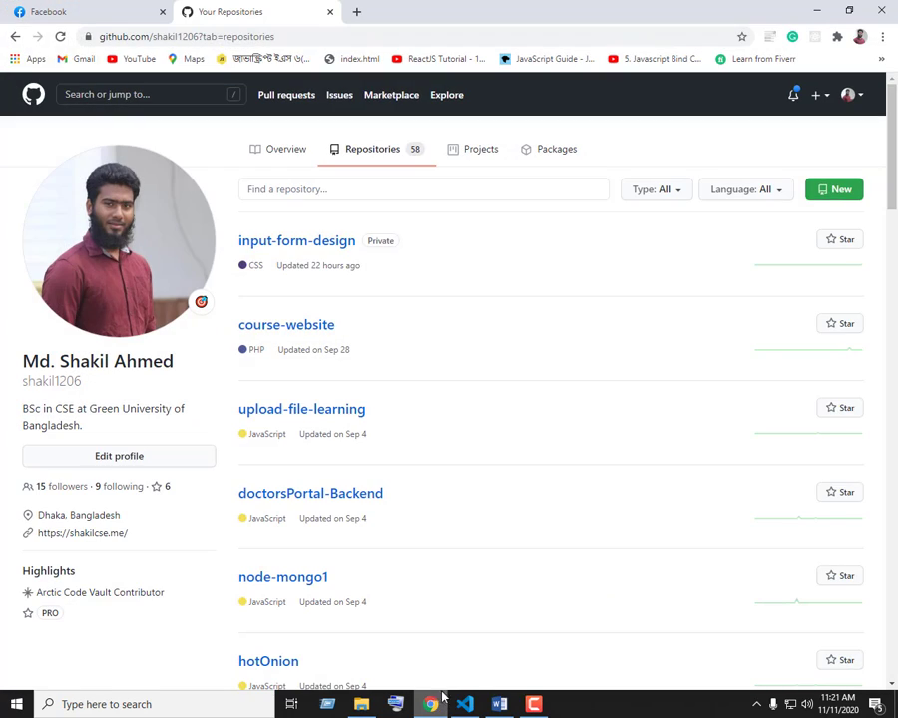
pyautogui.scroll(-7, 394, 357)
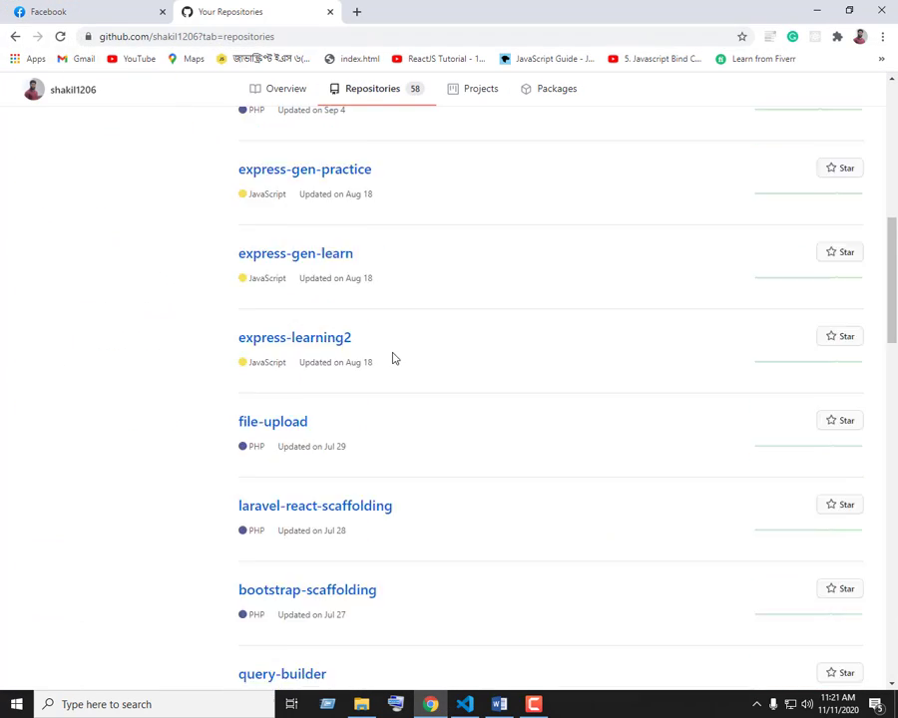
pyautogui.scroll(7, 394, 355)
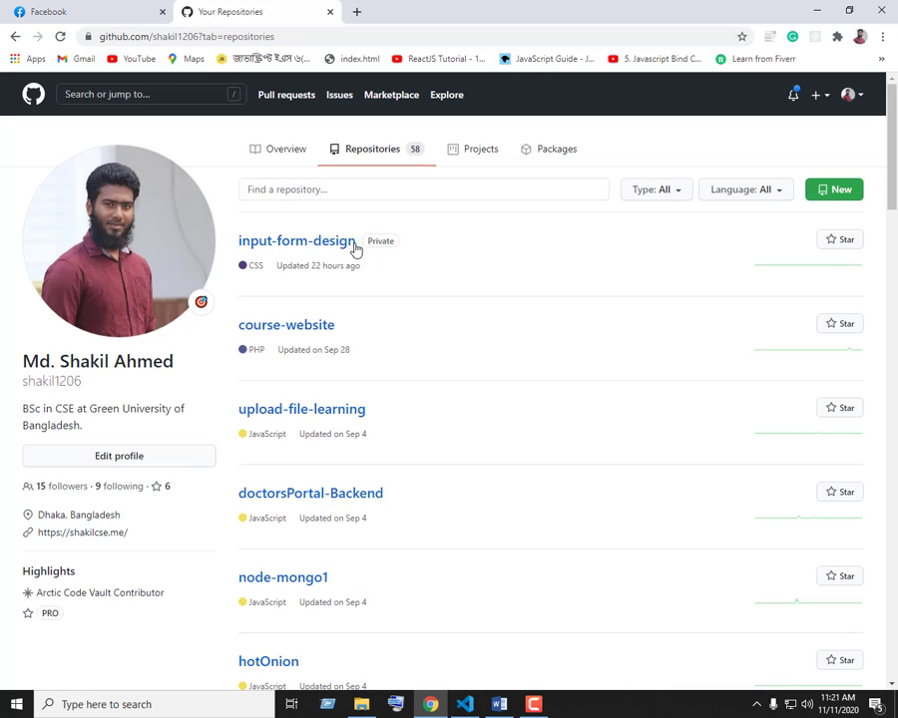
# Step: Switch to File Explorer and open the Projects folder inside Web-Development on Local Disk (E:)
pyautogui.click(372, 707)
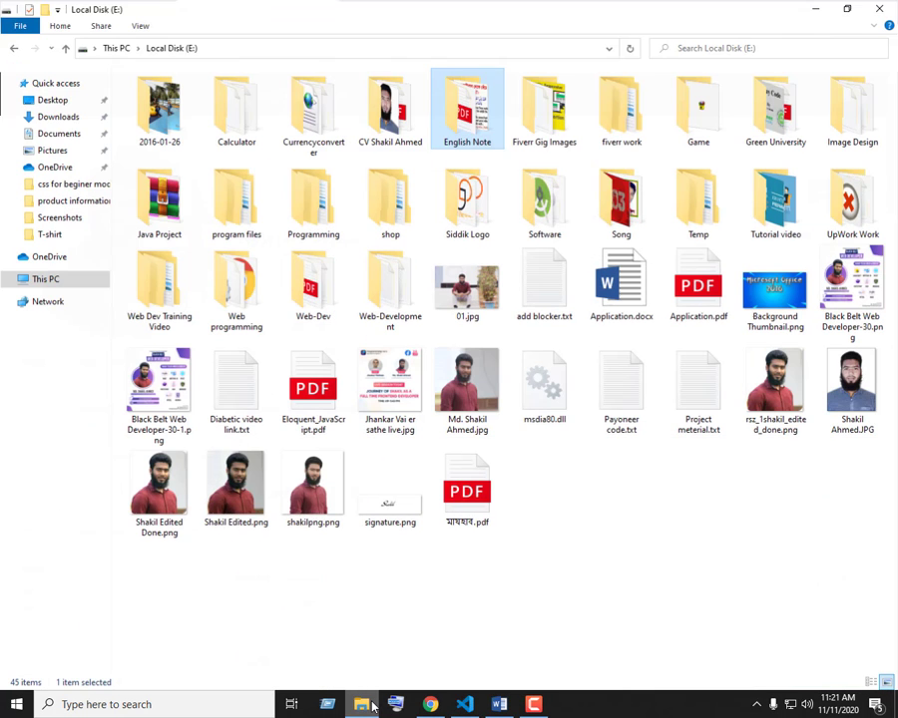
pyautogui.click(397, 313)
pyautogui.doubleClick(397, 313)
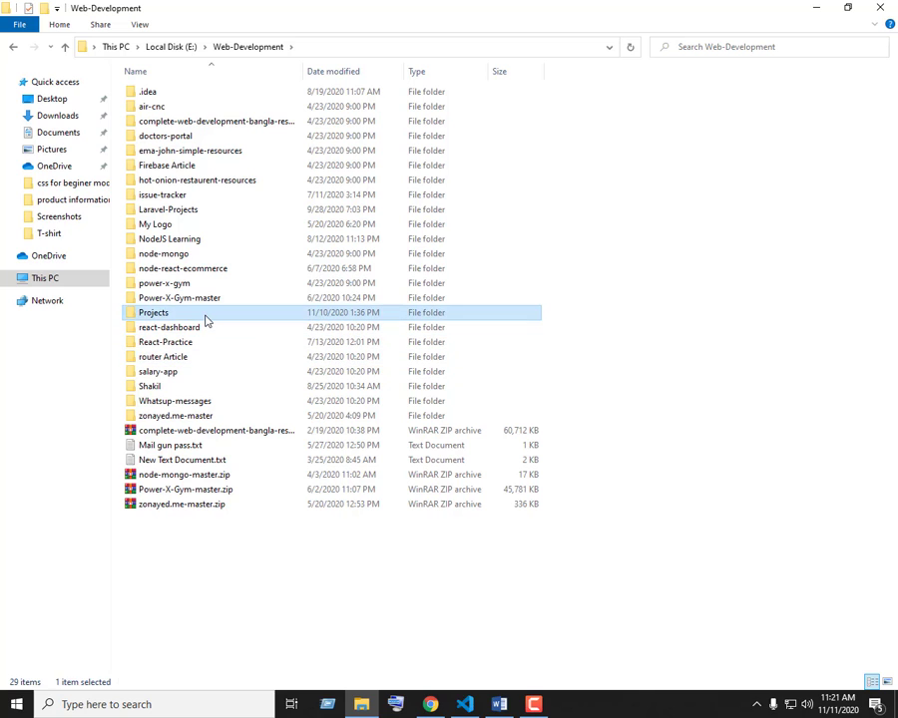
pyautogui.doubleClick(204, 314)
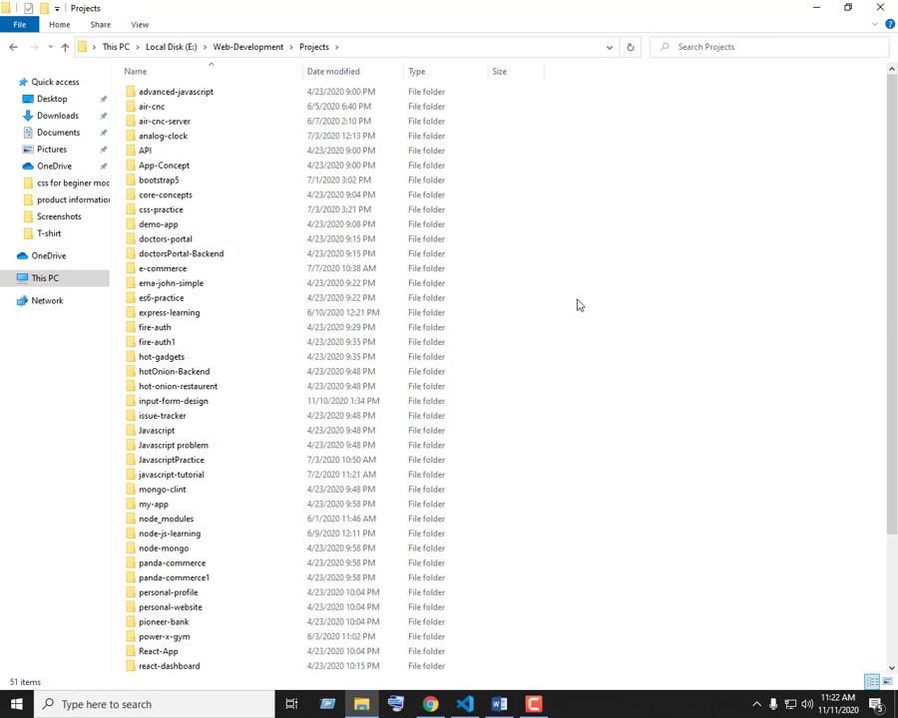
# Step: Open the input-form-design folder to view its contents, go back to Projects, and minimize the window
pyautogui.press('i')
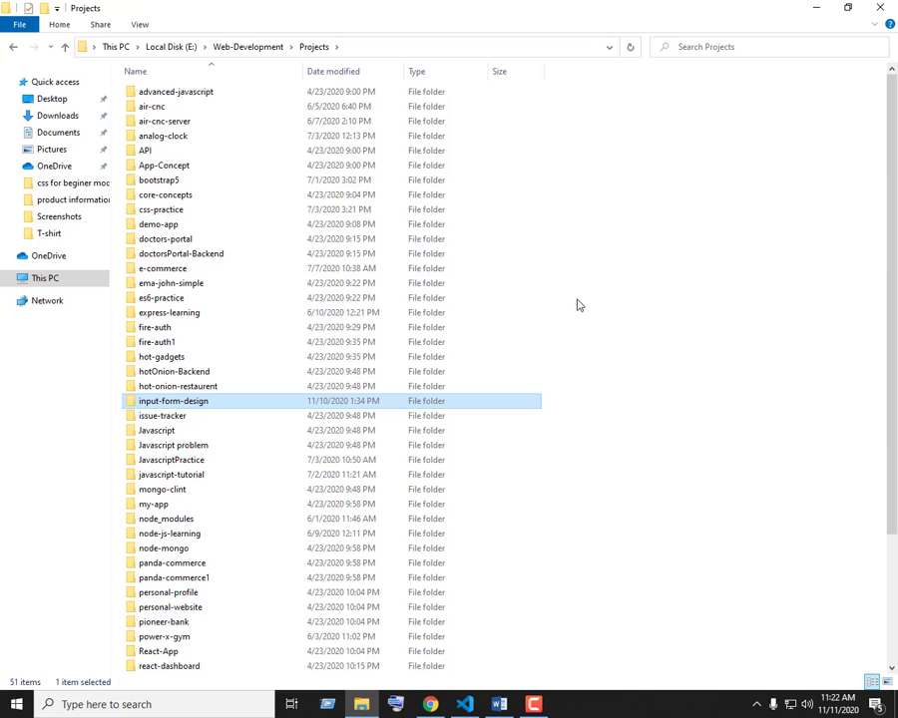
pyautogui.doubleClick(285, 403)
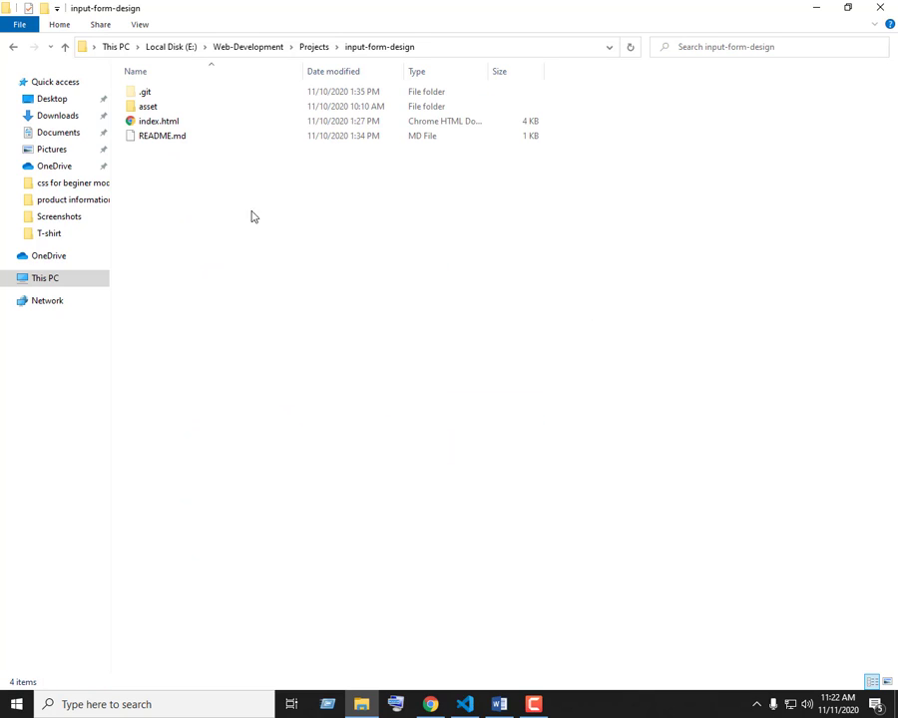
pyautogui.click(13, 55)
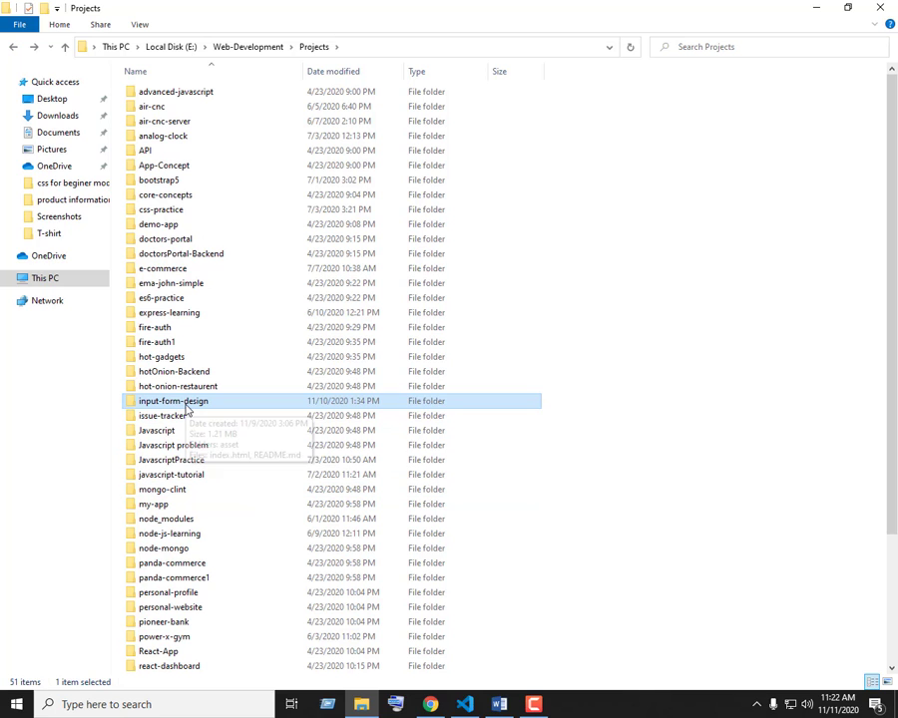
pyautogui.click(813, 7)
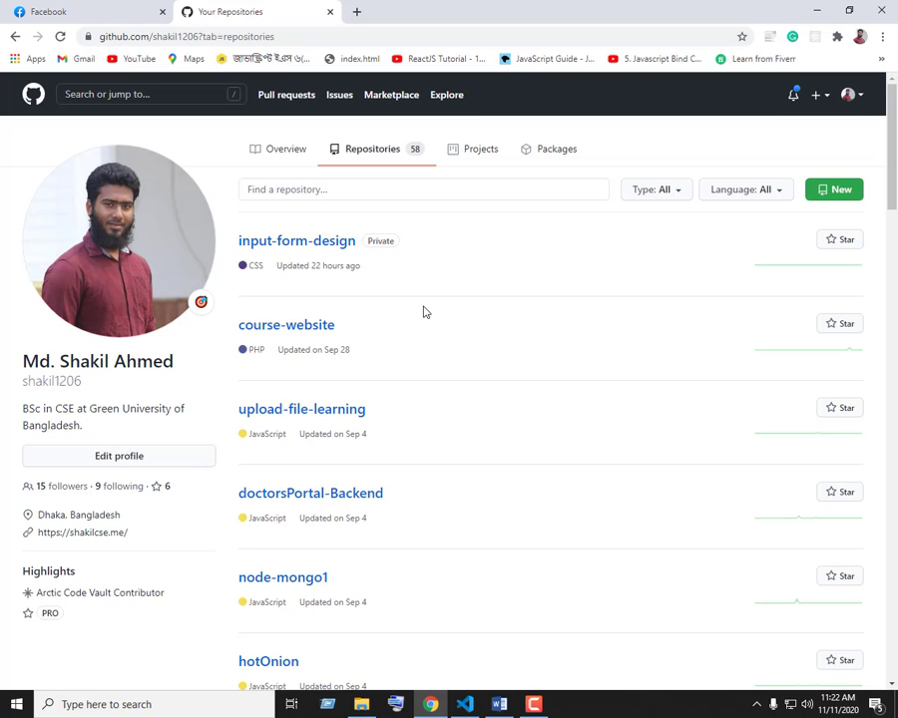
# Step: Look through the account's repository list as far as the shavion repository
pyautogui.scroll(-5, 438, 302)
pyautogui.scroll(5, 455, 321)
pyautogui.scroll(-5, 469, 329)
pyautogui.scroll(-3, 473, 341)
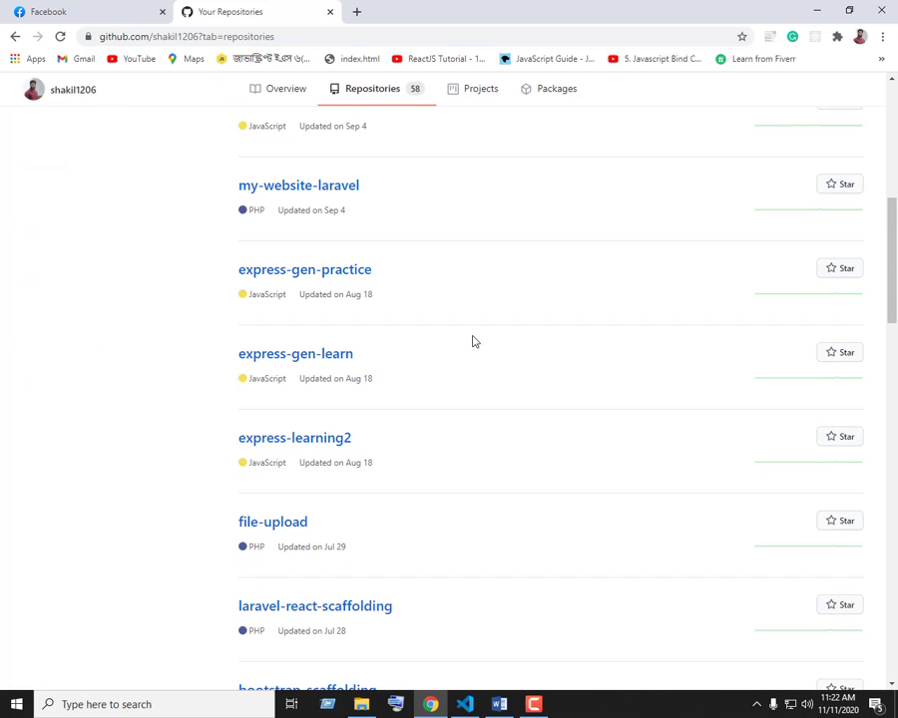
pyautogui.scroll(-4, 474, 341)
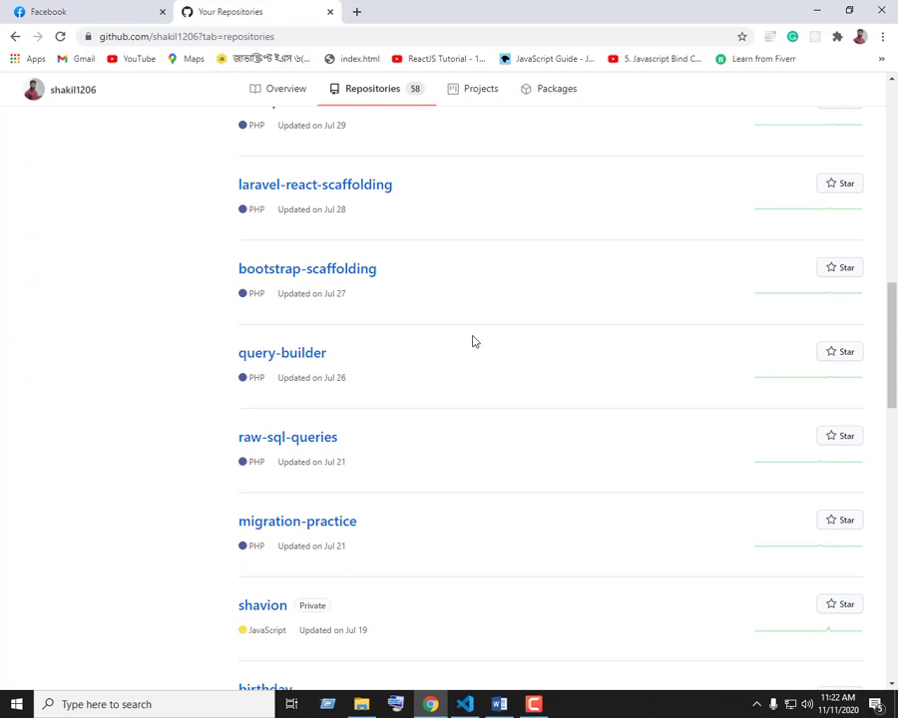
pyautogui.scroll(-3, 473, 341)
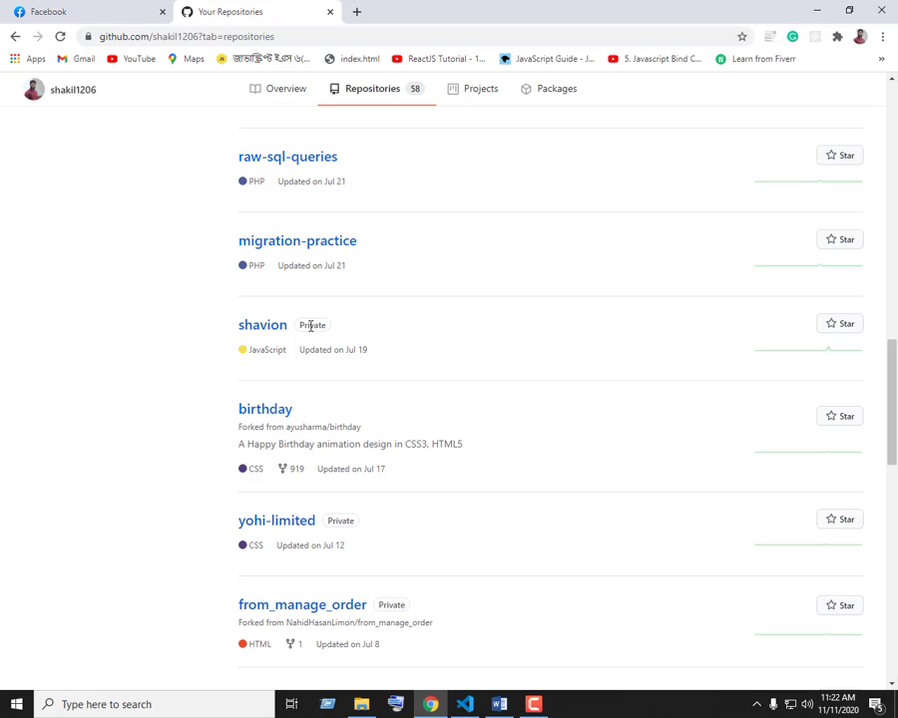
# Step: Point out the private repositories shavion, yohi-limited and from_manage_order in the list
pyautogui.moveTo(310, 325); pyautogui.dragTo(377, 349)
pyautogui.click(474, 343)
pyautogui.scroll(-2, 342, 405)
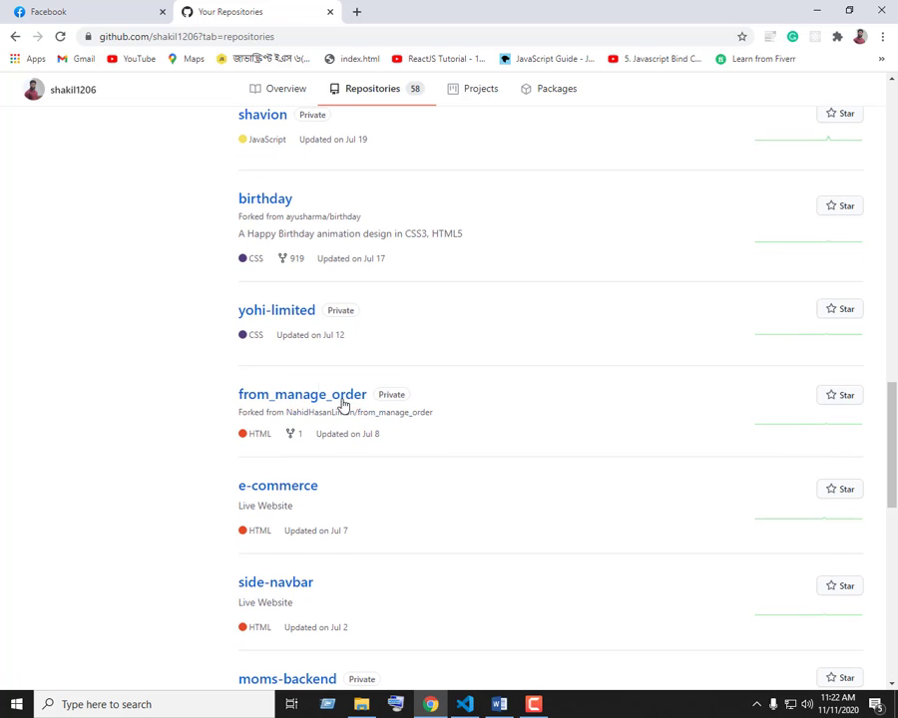
pyautogui.moveTo(342, 310); pyautogui.dragTo(211, 314)
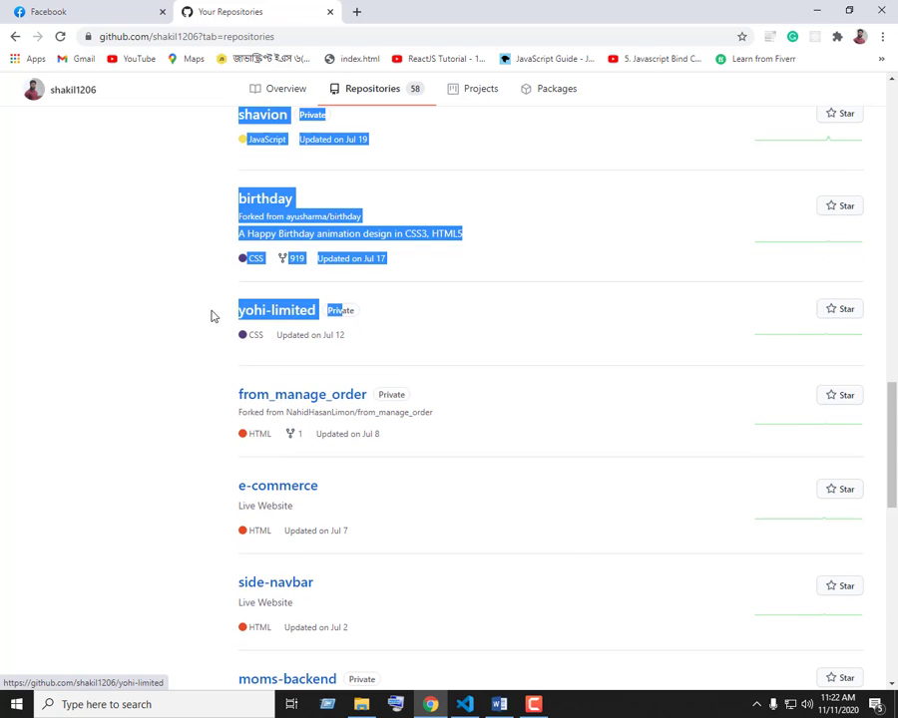
pyautogui.click(432, 328)
pyautogui.scroll(-1, 420, 324)
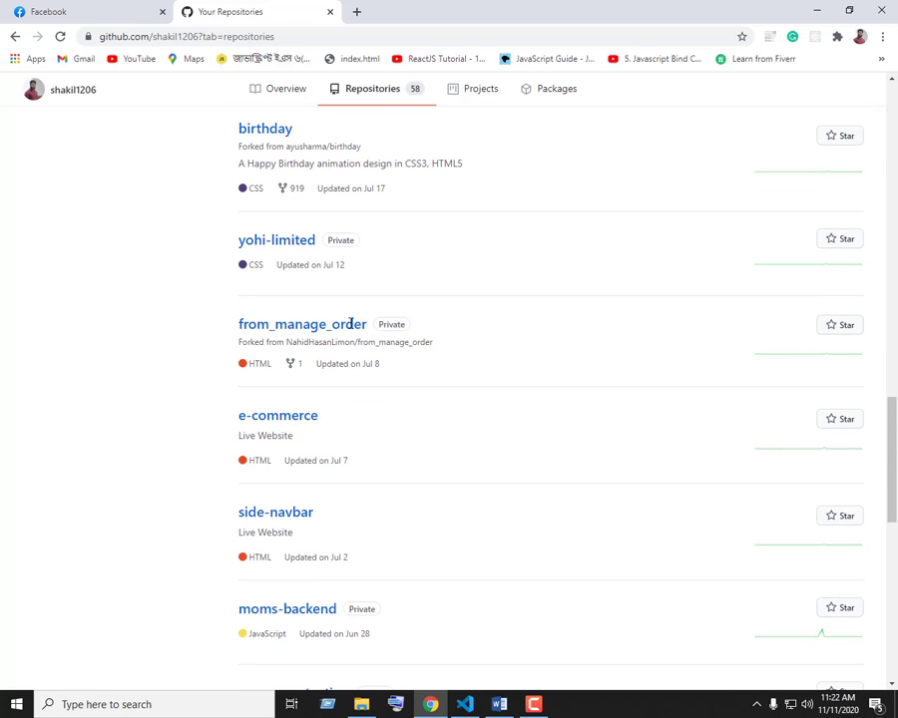
pyautogui.moveTo(350, 324); pyautogui.dragTo(211, 321)
pyautogui.click(402, 312)
pyautogui.scroll(-3, 402, 312)
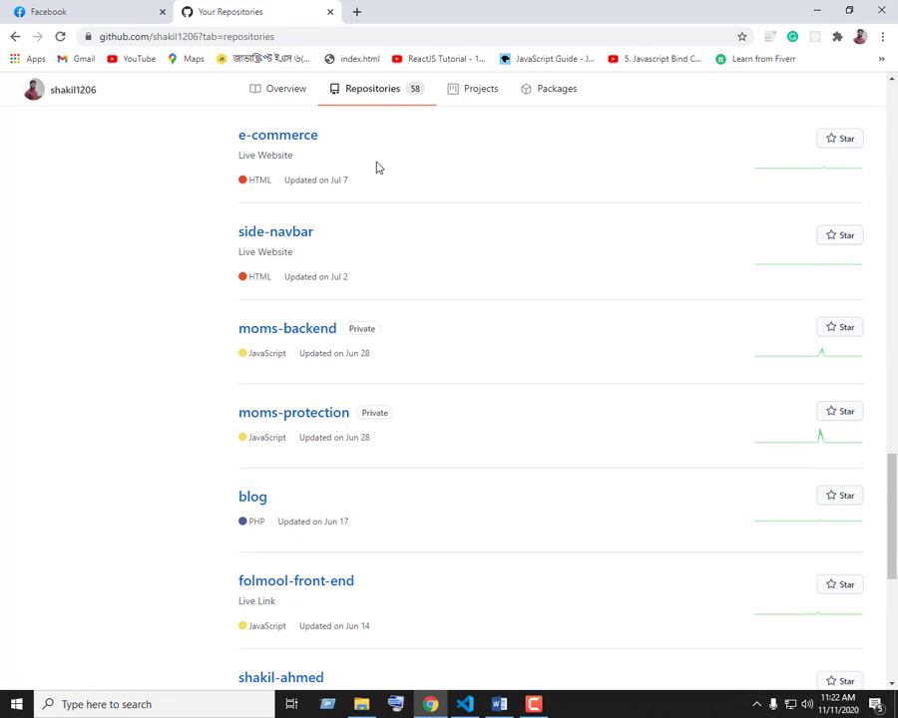
# Step: Point out the public e-commerce repository for comparison and return to the beginning of the repository list
pyautogui.scroll(1, 379, 172)
pyautogui.moveTo(369, 205); pyautogui.dragTo(211, 216)
pyautogui.click(424, 248)
pyautogui.scroll(3, 425, 248)
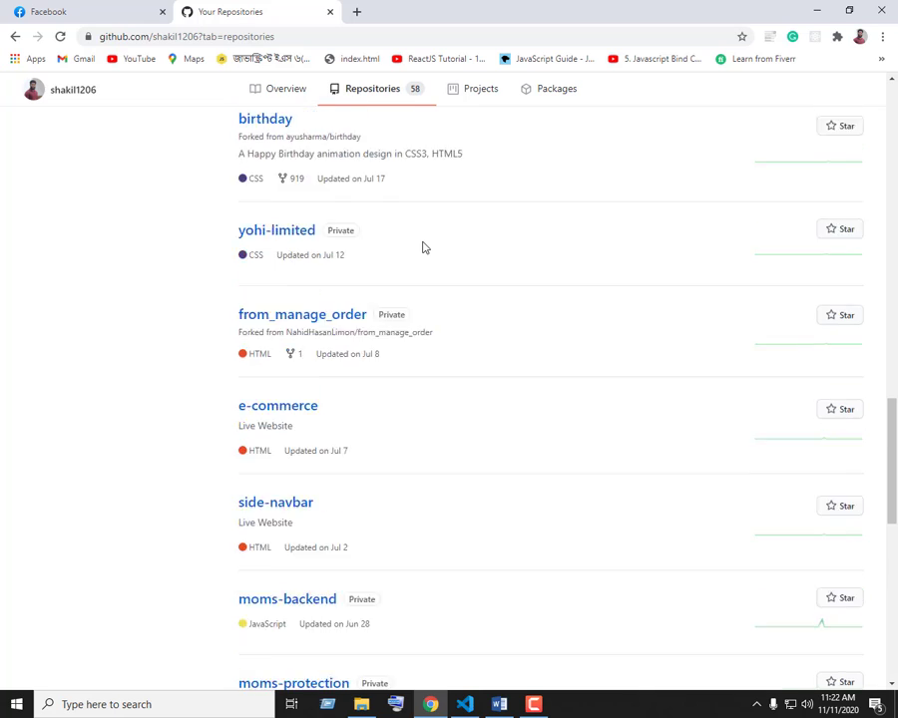
pyautogui.scroll(18, 425, 248)
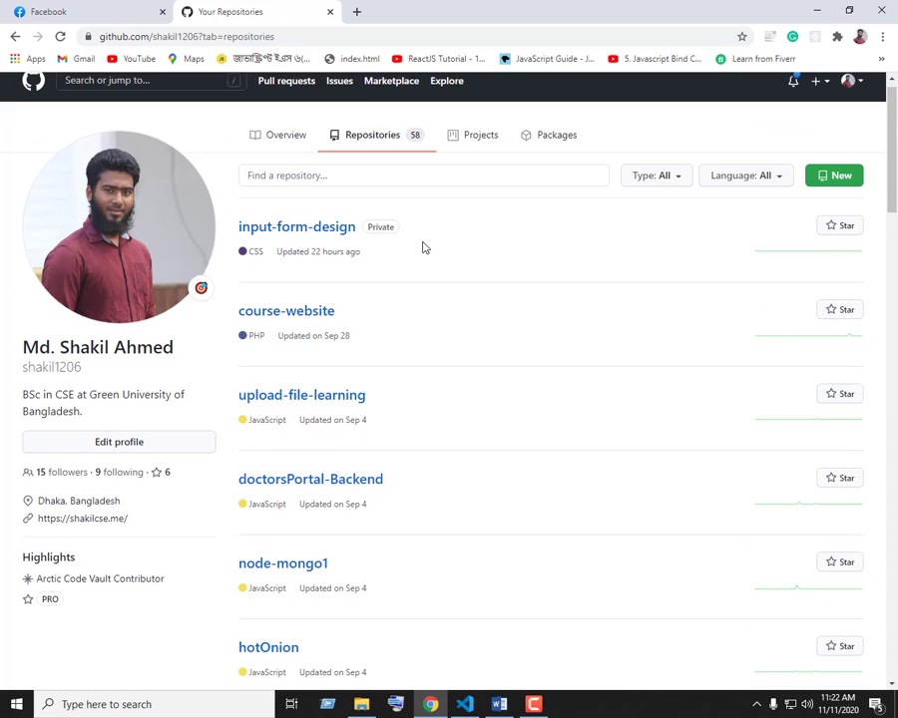
pyautogui.scroll(1, 423, 247)
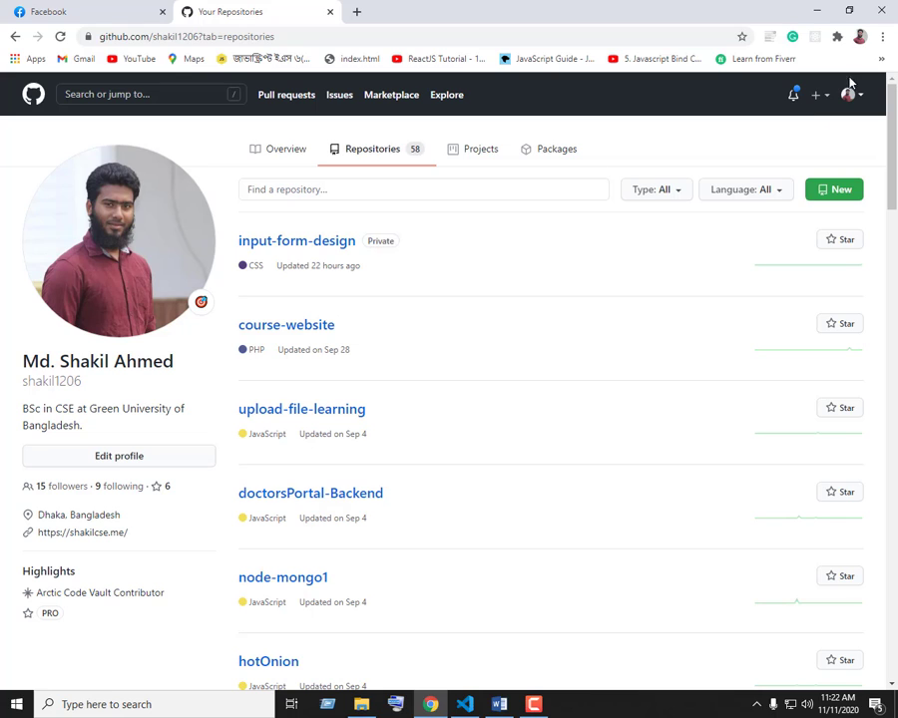
# Step: Open an incognito window and load the account's public GitHub profile by its address, leaving out the repositories tab parameter
pyautogui.click(882, 35)
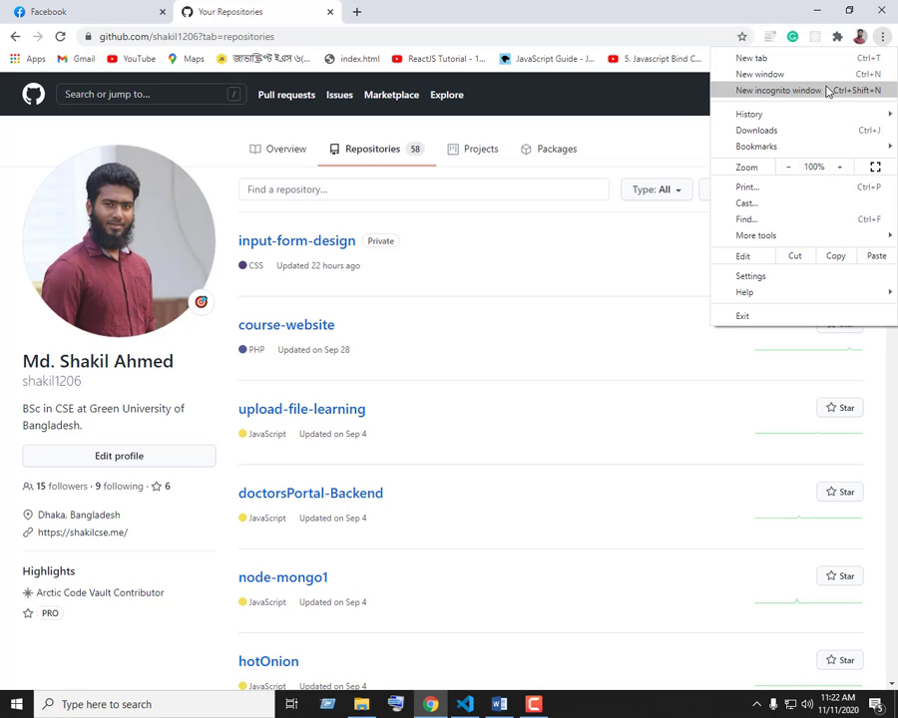
pyautogui.click(827, 92)
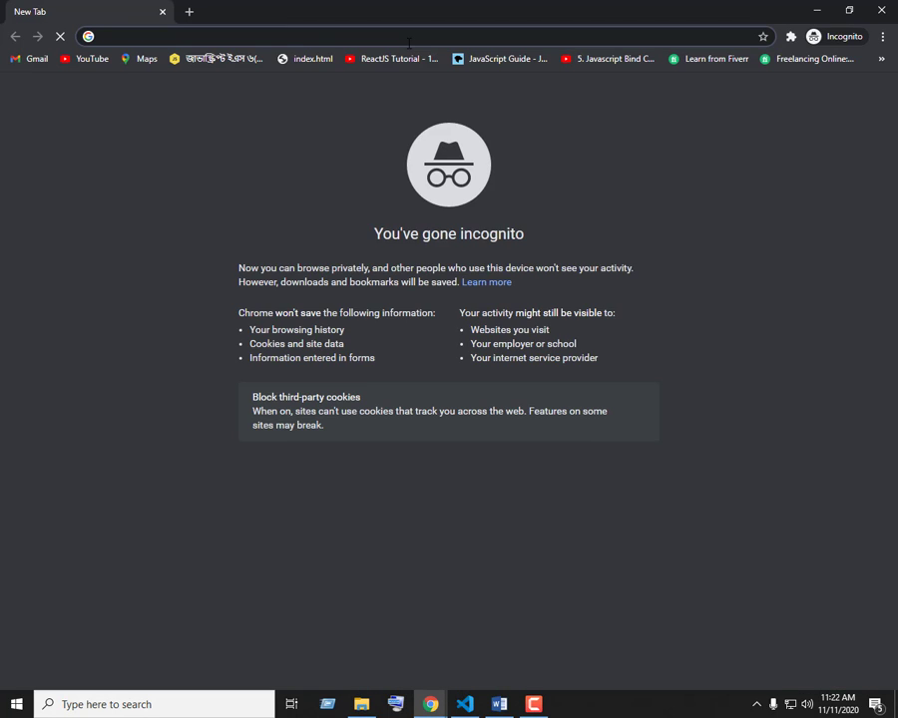
pyautogui.write('github.com/sha')
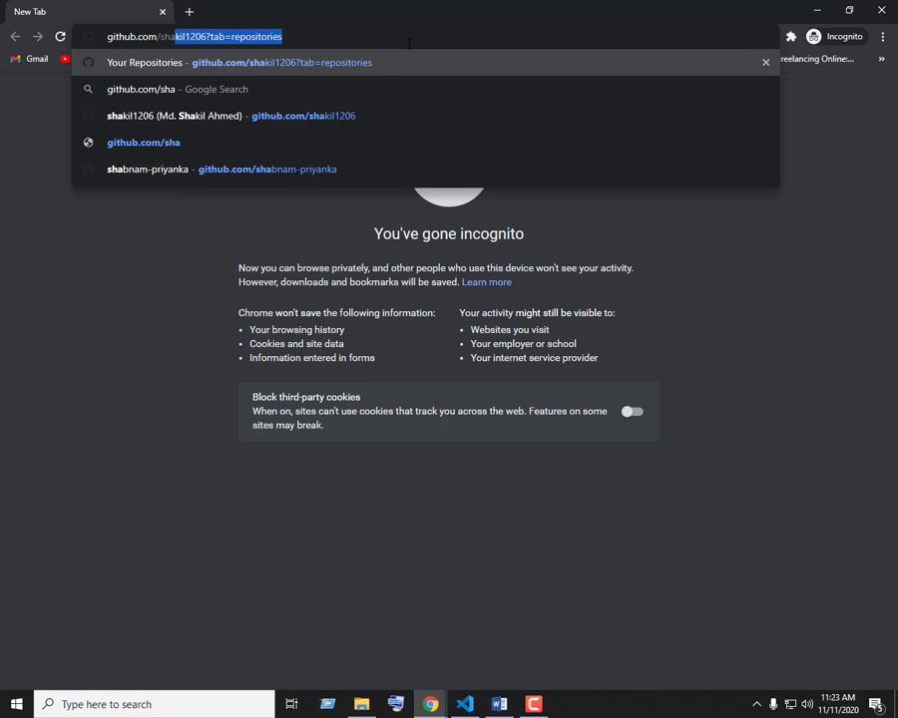
pyautogui.press('Right')
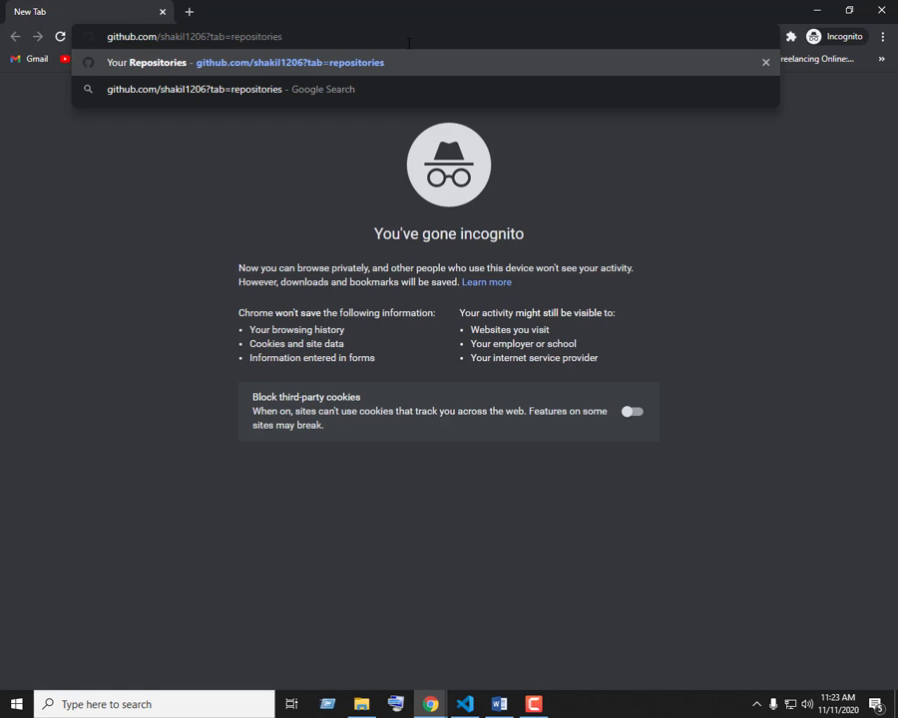
pyautogui.press('BackSpace')
pyautogui.press('BackSpace')
pyautogui.press('BackSpace')
pyautogui.press('BackSpace')
pyautogui.press('BackSpace')
pyautogui.press('BackSpace')
pyautogui.press('BackSpace')
pyautogui.press('BackSpace')
pyautogui.press('BackSpace')
pyautogui.press('BackSpace')
pyautogui.press('BackSpace')
pyautogui.press('BackSpace')
pyautogui.press('BackSpace')
pyautogui.press('BackSpace')
pyautogui.press('BackSpace')
pyautogui.press('BackSpace')
pyautogui.press('Return')
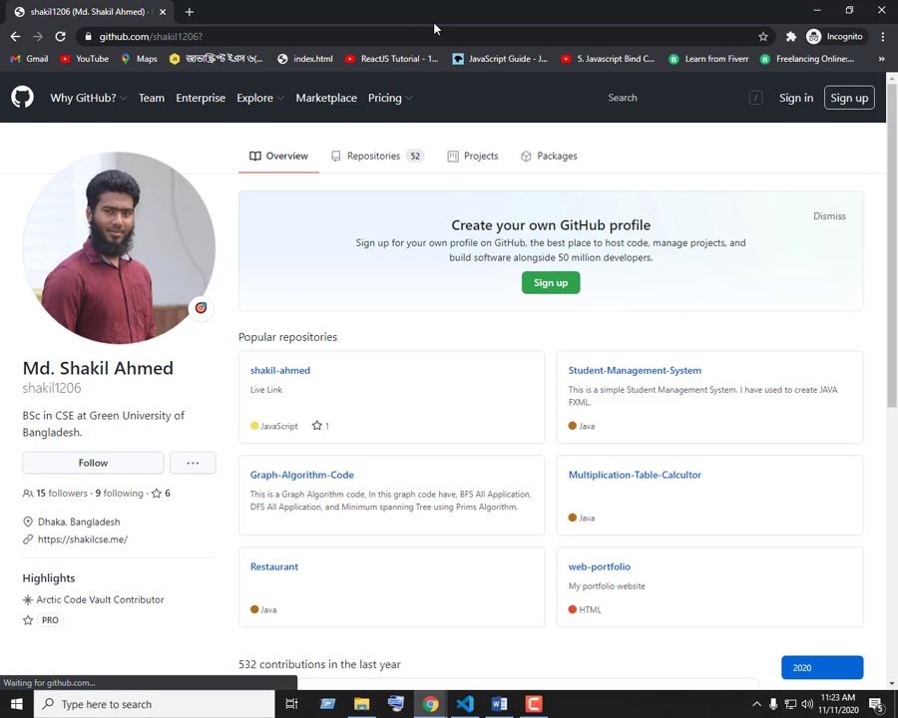
# Step: Open the public repositories list, compare its count with the signed-in window's by shrinking the incognito window, and maximize it again
pyautogui.click(407, 165)
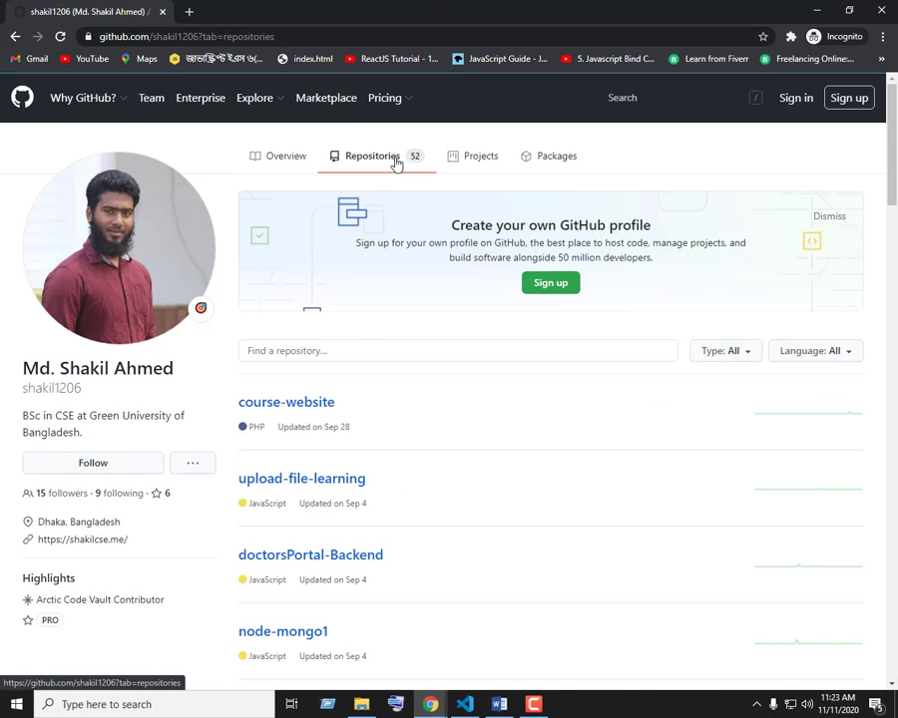
pyautogui.moveTo(363, 12); pyautogui.dragTo(595, 241)
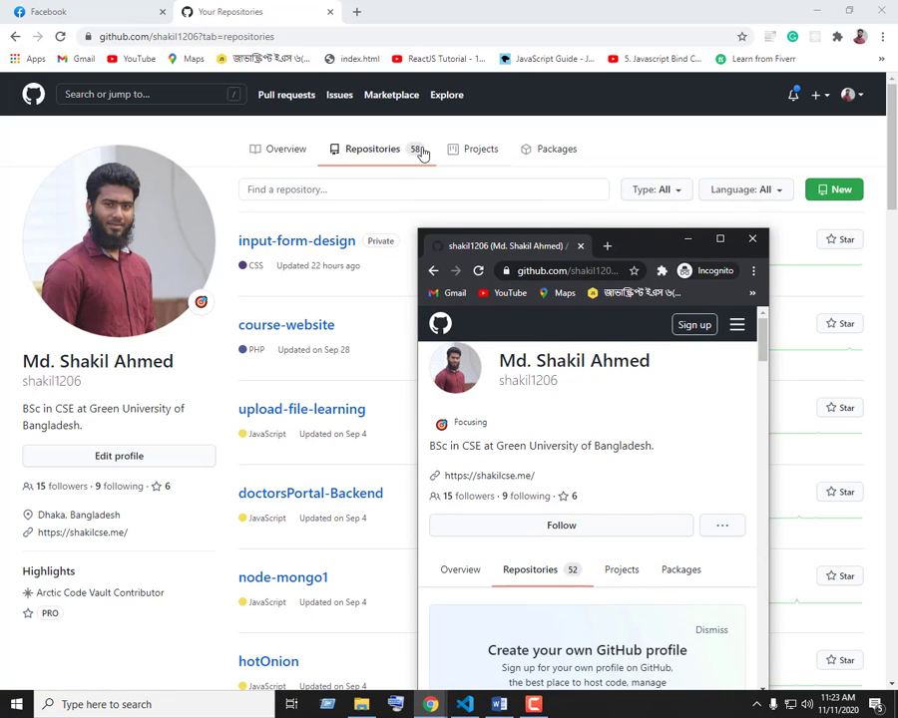
pyautogui.doubleClick(632, 242)
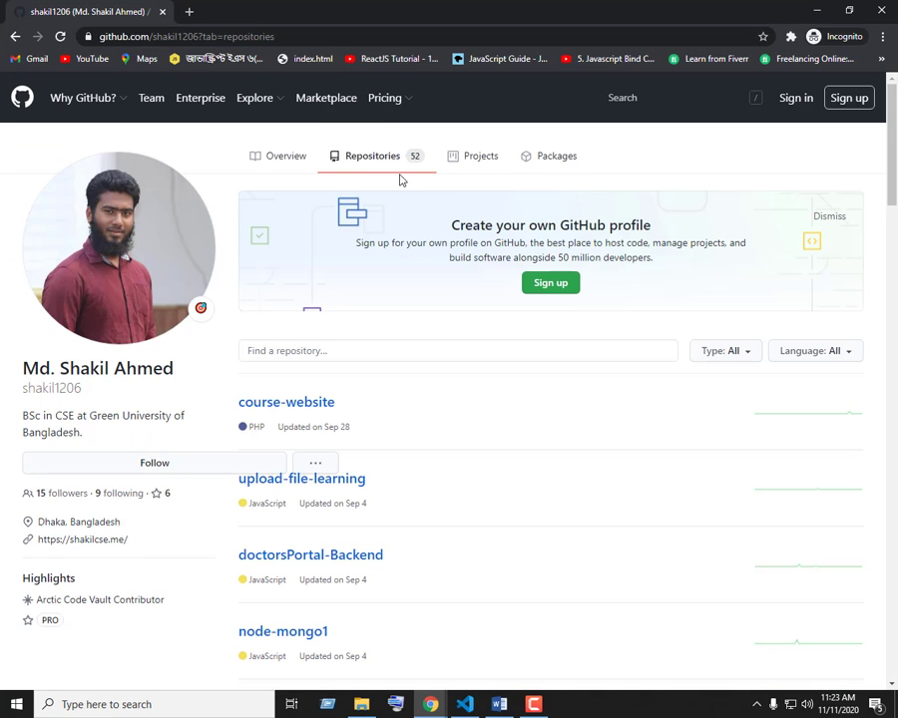
# Step: Look through the publicly visible repositories, restore the incognito window to a smaller size for another comparison, and close it
pyautogui.scroll(-3, 361, 229)
pyautogui.scroll(3, 357, 228)
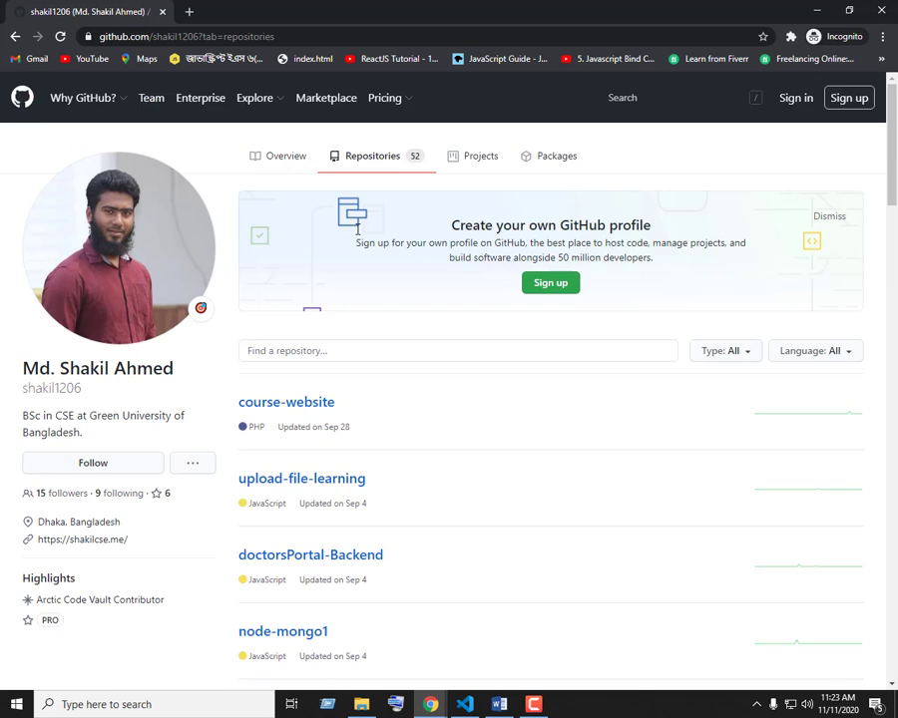
pyautogui.scroll(-3, 357, 229)
pyautogui.scroll(3, 357, 232)
pyautogui.doubleClick(518, 7)
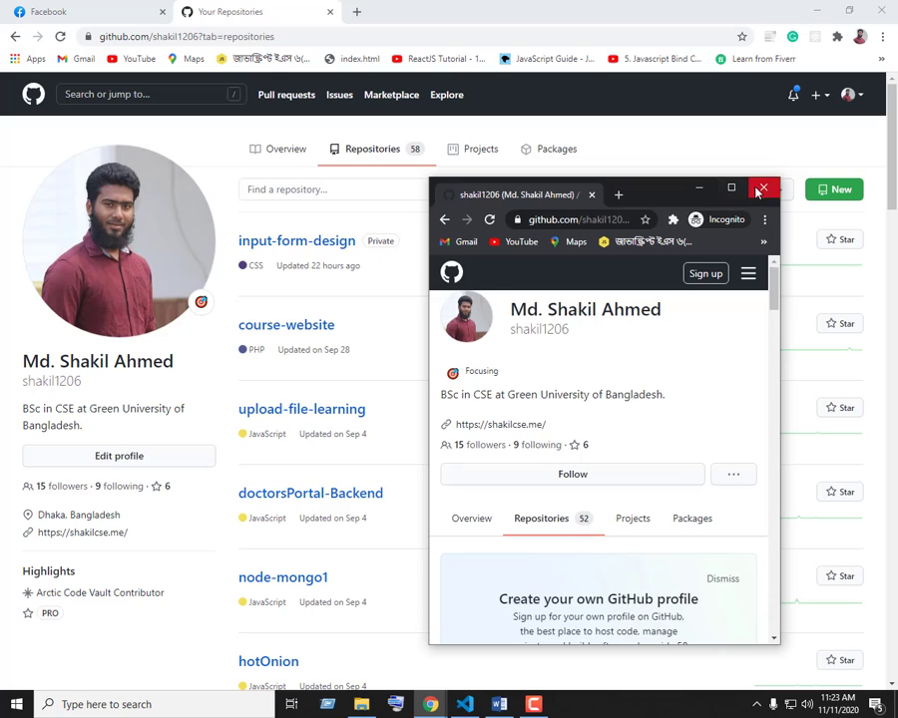
pyautogui.click(756, 189)
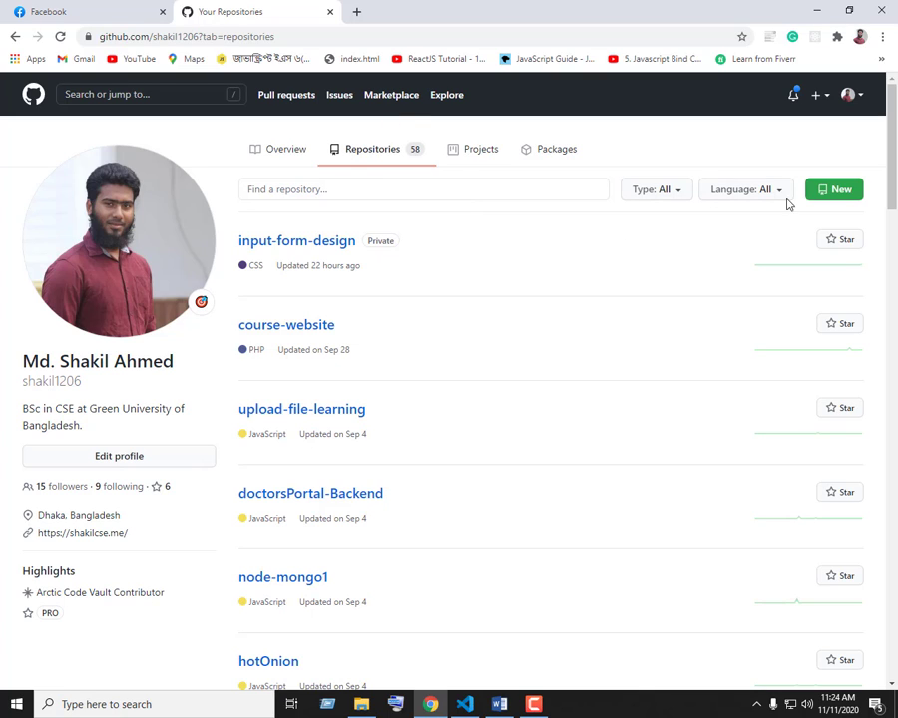
# Step: Open the new repository form, return to the repositories list, and open the create-new options
pyautogui.click(838, 200)
pyautogui.click(824, 95)
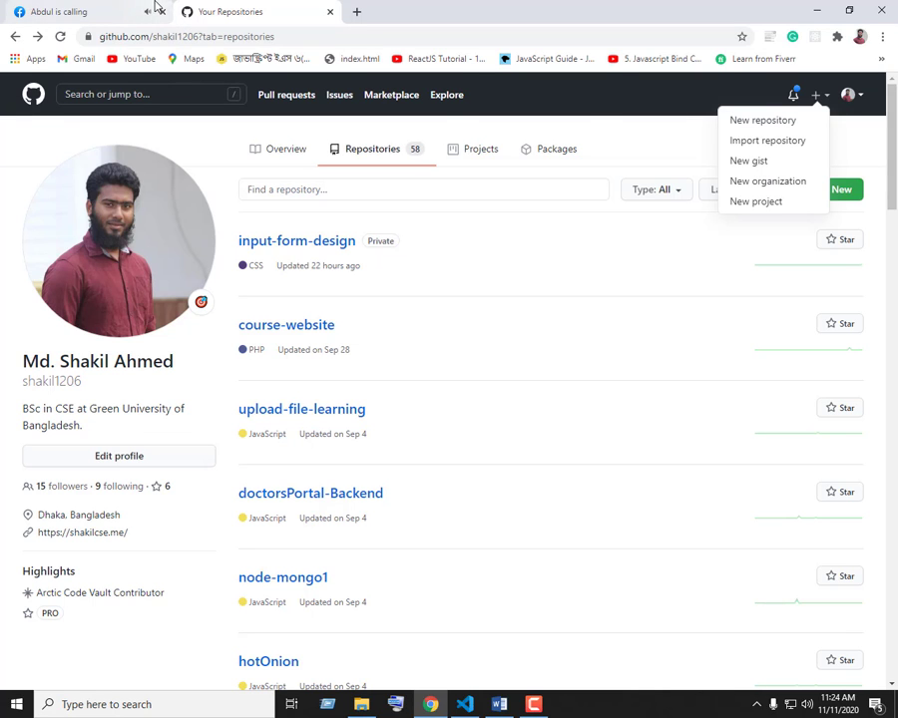
# Step: Switch to the Facebook tab, dismiss the incoming video chat, and close the tab
pyautogui.click(110, 10)
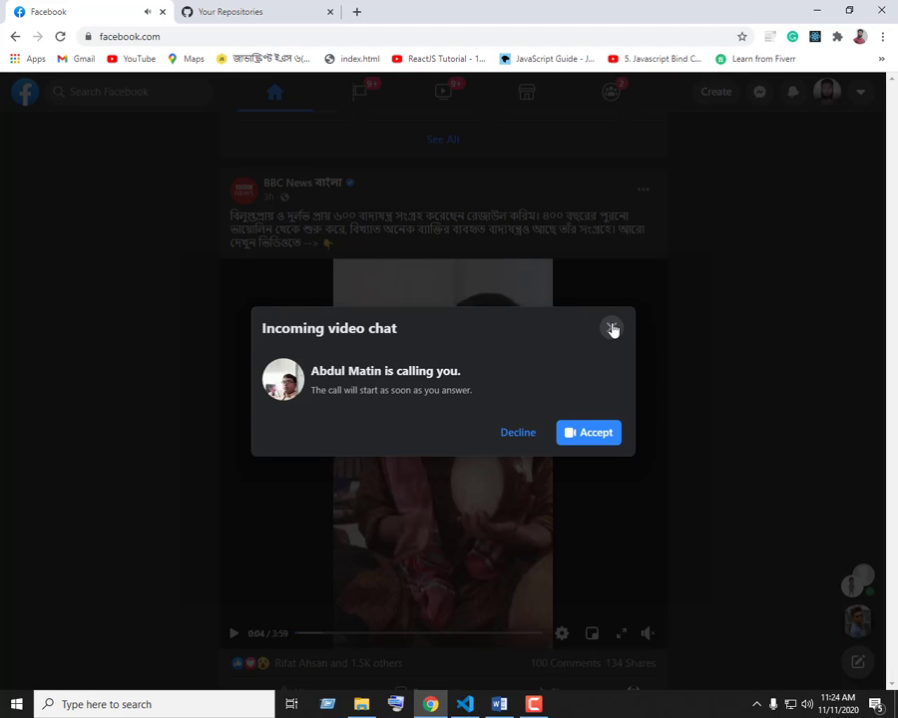
pyautogui.click(611, 329)
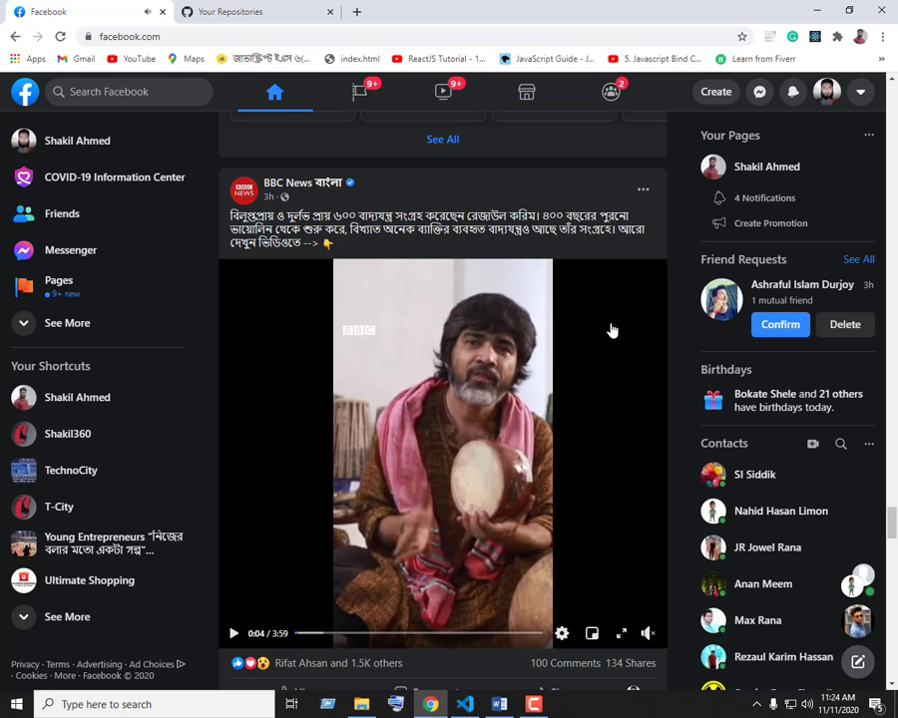
pyautogui.click(160, 14)
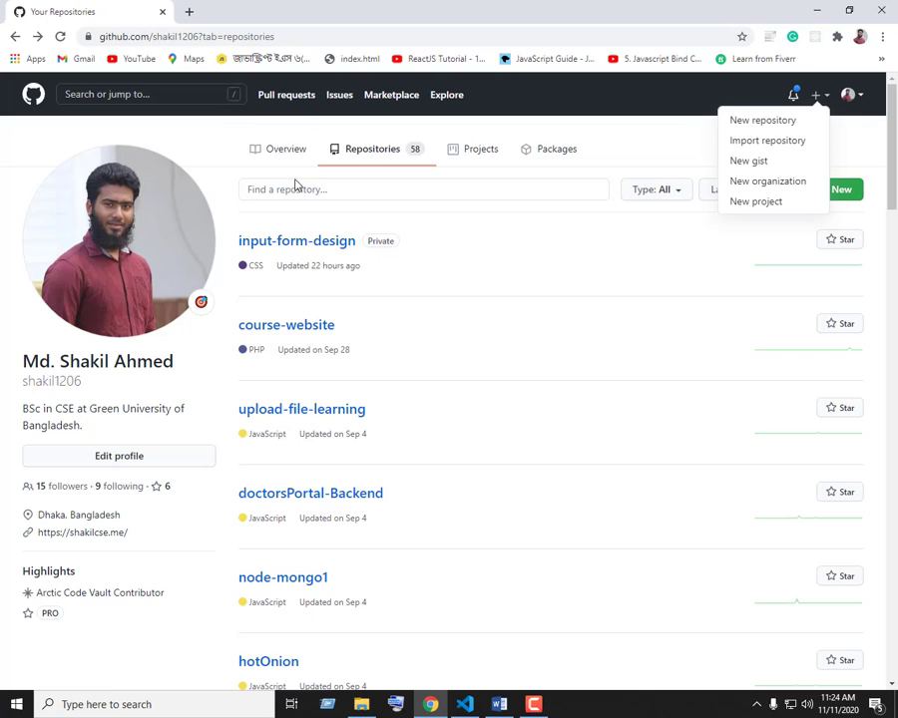
# Step: Review the create-new options, open the new repository form from the repositories list, and activate its repository name field
pyautogui.click(604, 136)
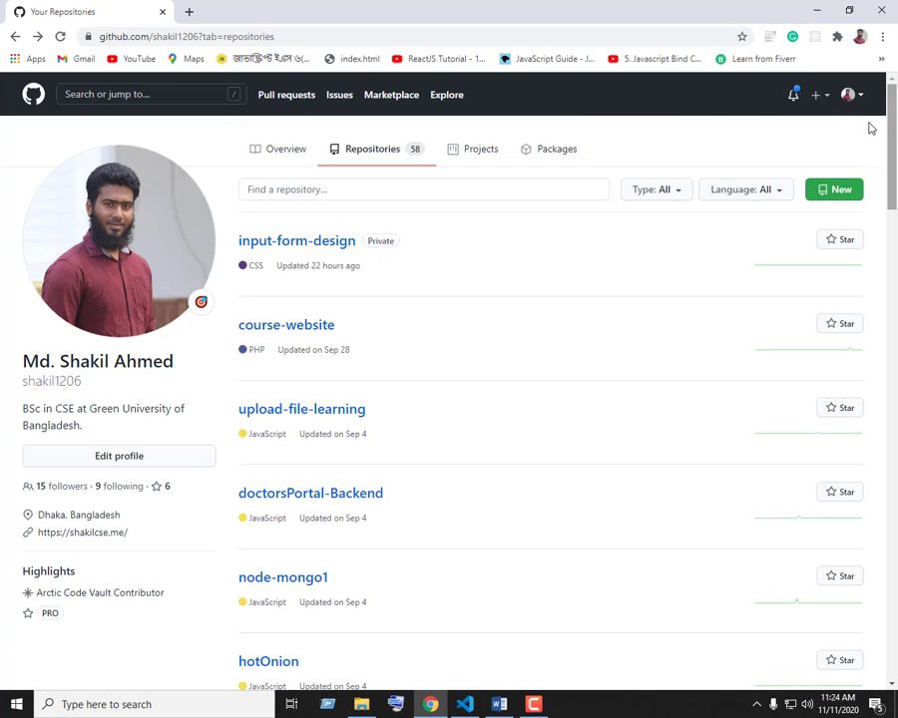
pyautogui.click(822, 96)
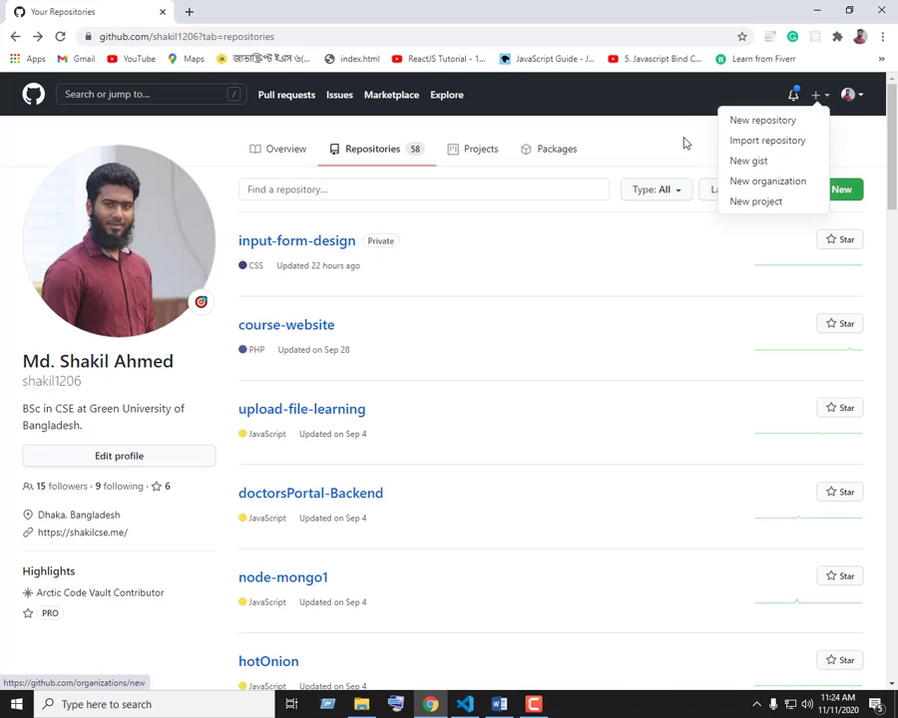
pyautogui.click(801, 96)
pyautogui.click(813, 95)
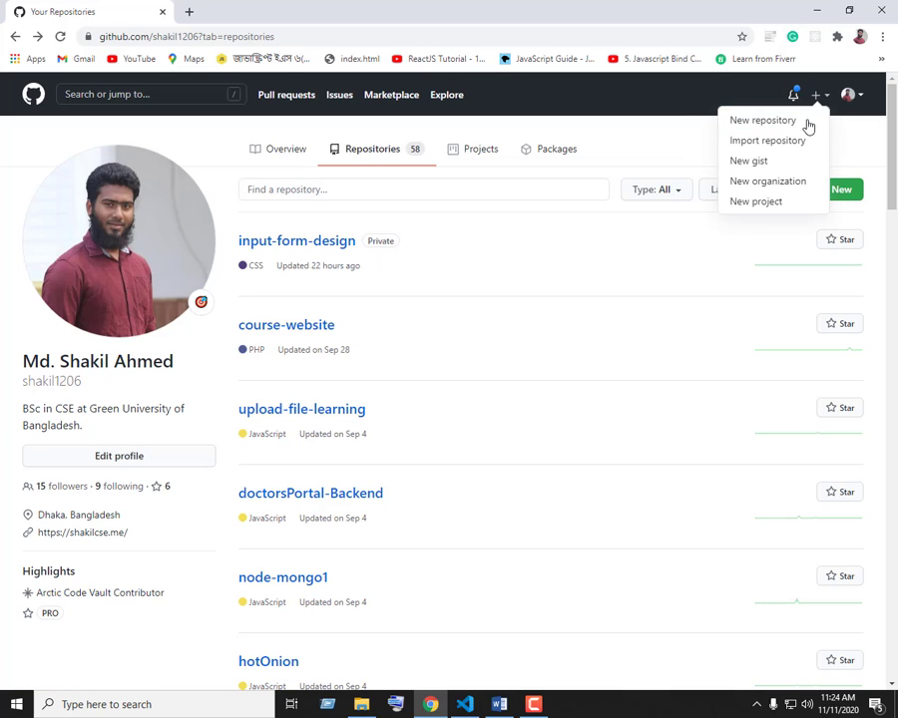
pyautogui.click(856, 191)
pyautogui.click(840, 190)
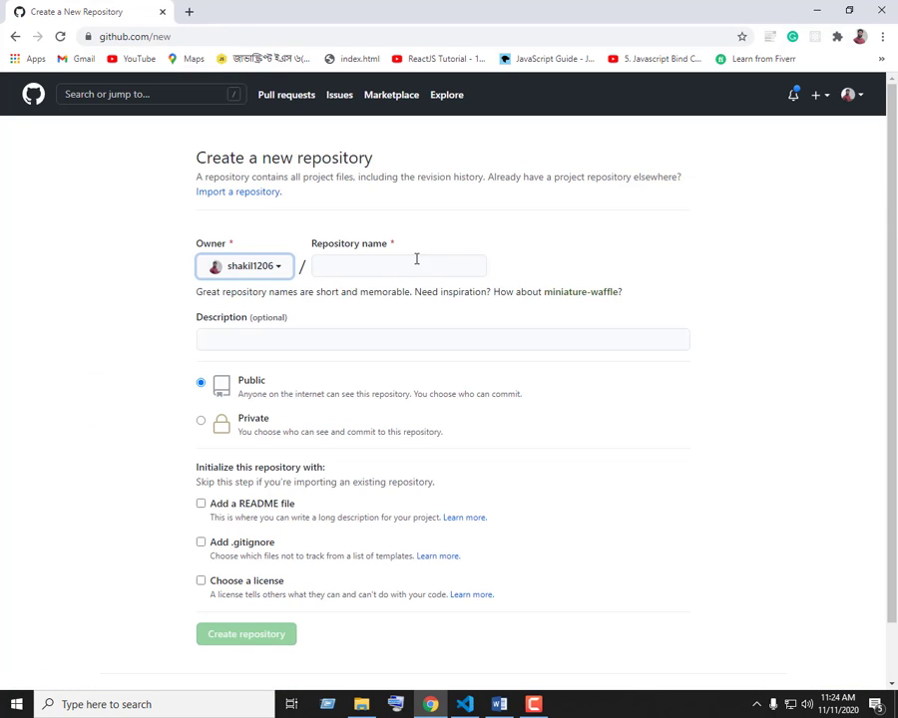
pyautogui.click(398, 272)
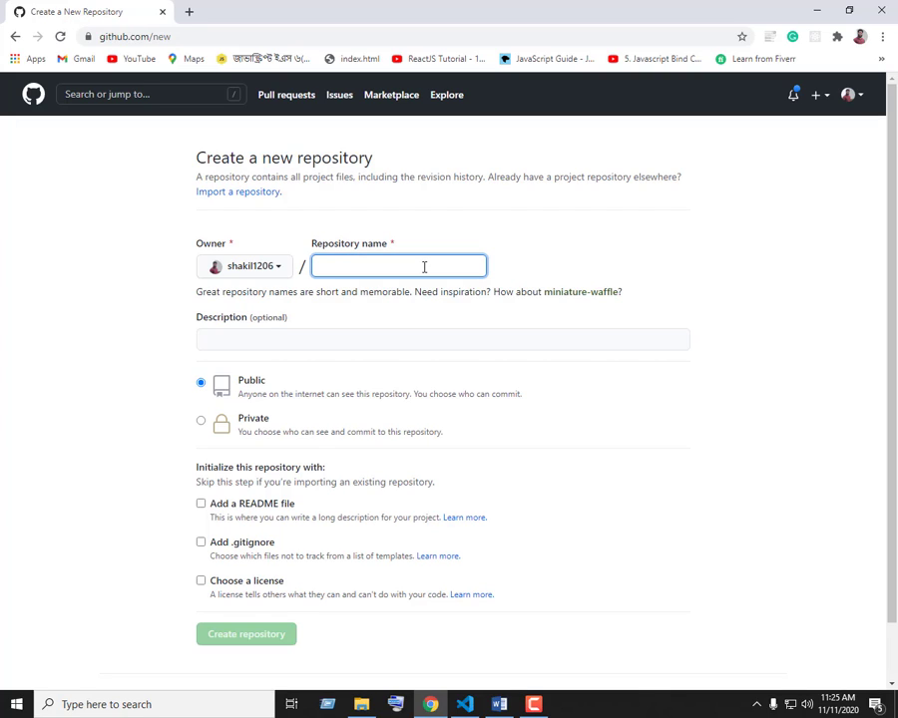
# Step: Look through the Projects folder in File Explorer, then minimize both it and the browser to reveal the desktop
pyautogui.click(361, 704)
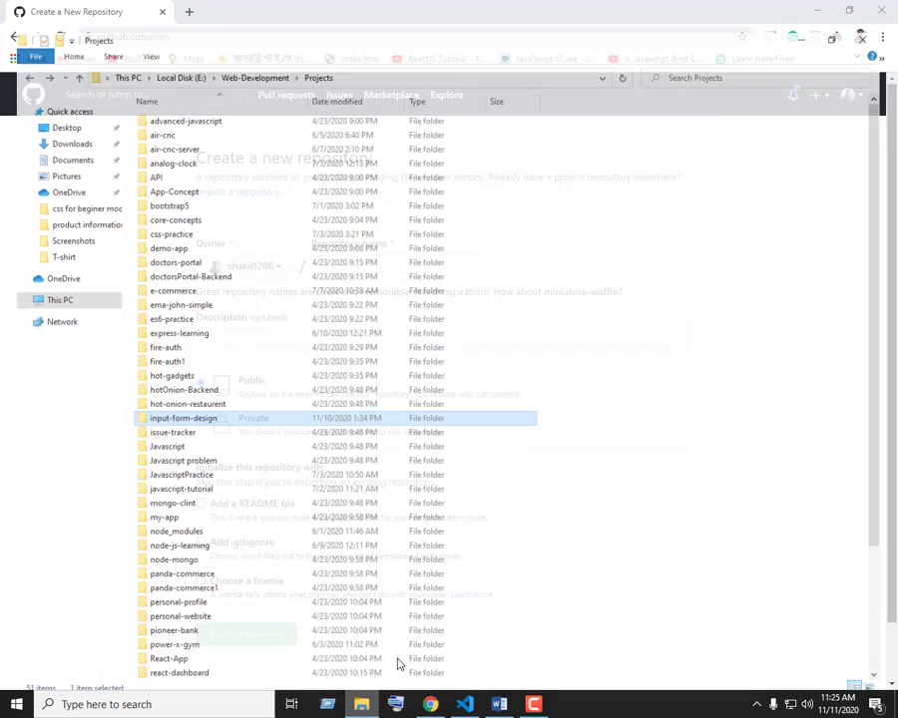
pyautogui.click(648, 205)
pyautogui.scroll(-1, 650, 214)
pyautogui.scroll(1, 641, 239)
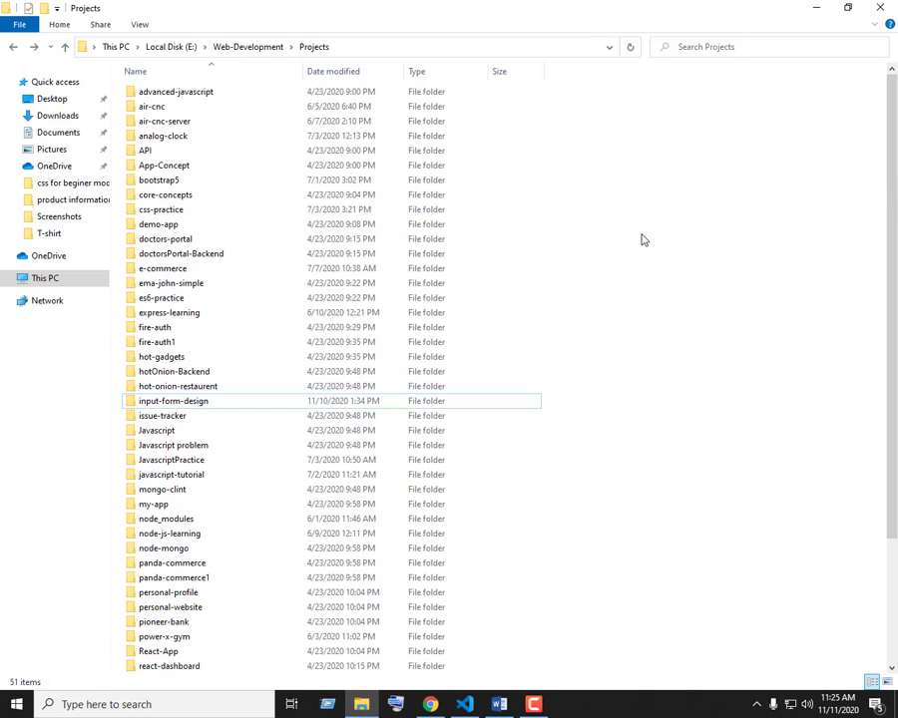
pyautogui.click(235, 106)
pyautogui.moveTo(459, 8); pyautogui.dragTo(551, 132)
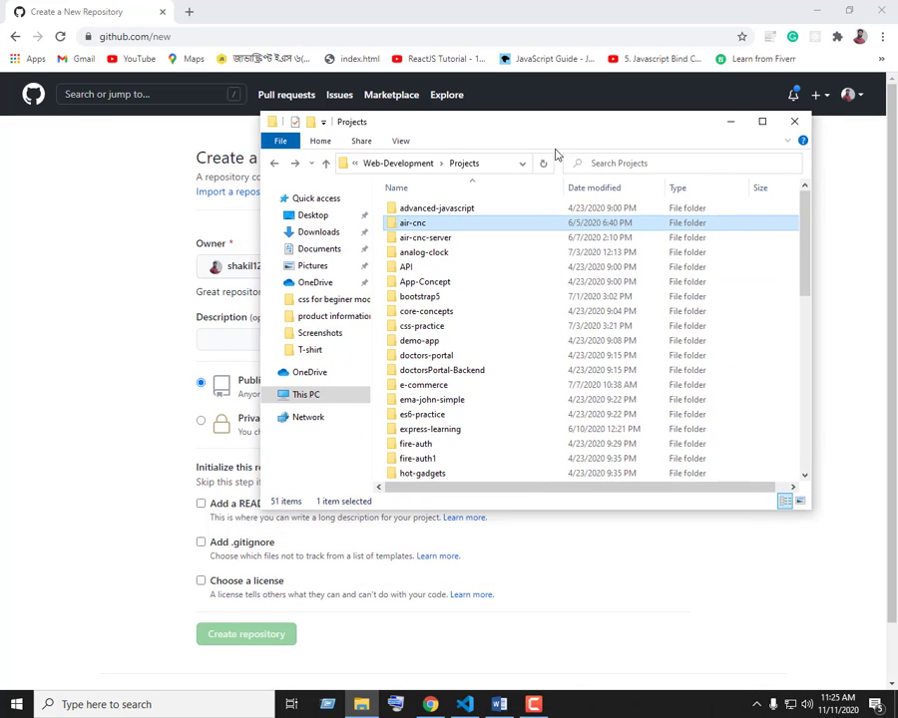
pyautogui.click(732, 122)
pyautogui.click(814, 10)
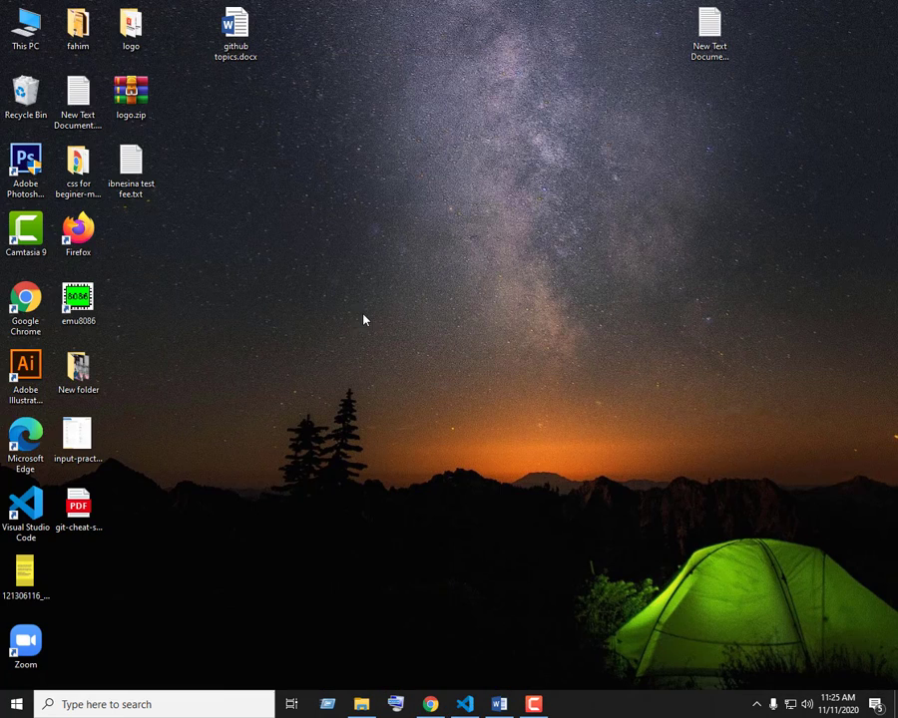
# Step: Open the css for beginer-module-02 folder on the desktop to view its files, and close its window
pyautogui.doubleClick(77, 169)
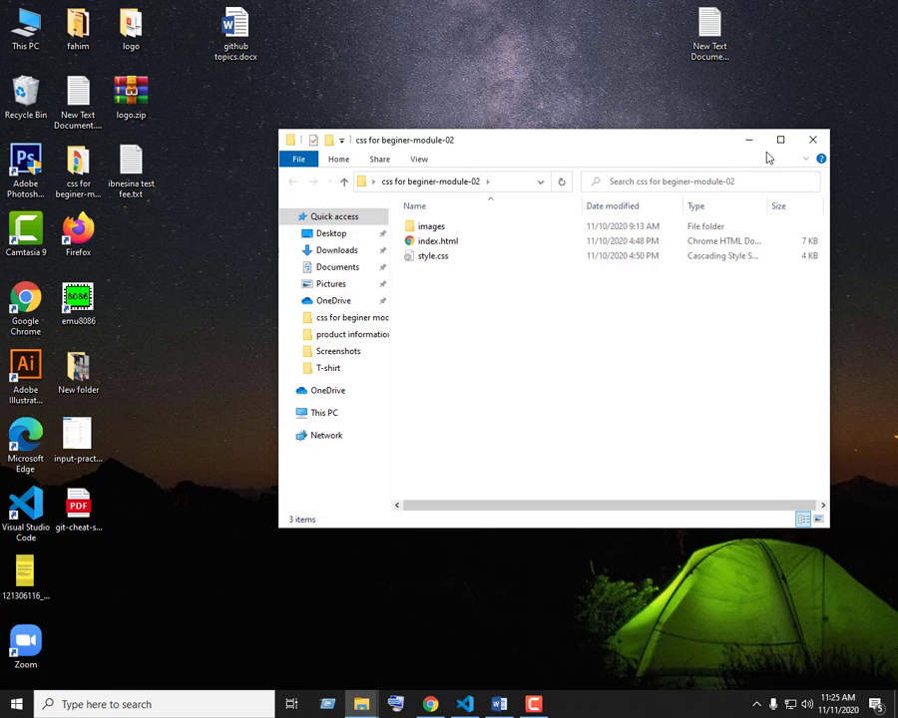
pyautogui.click(812, 139)
pyautogui.doubleClick(98, 179)
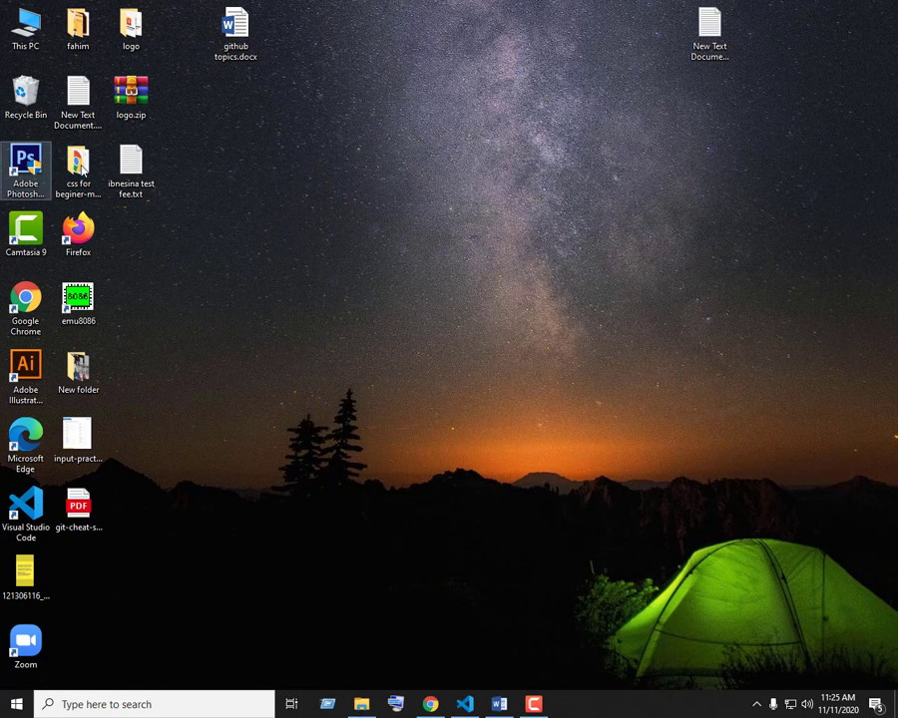
# Step: Copy the desktop folder's name, css for beginer-module-02, and paste it as the repository name in Chrome
pyautogui.rightClick(84, 168)
pyautogui.click(189, 472)
pyautogui.hotkey('ctrl', 'c')
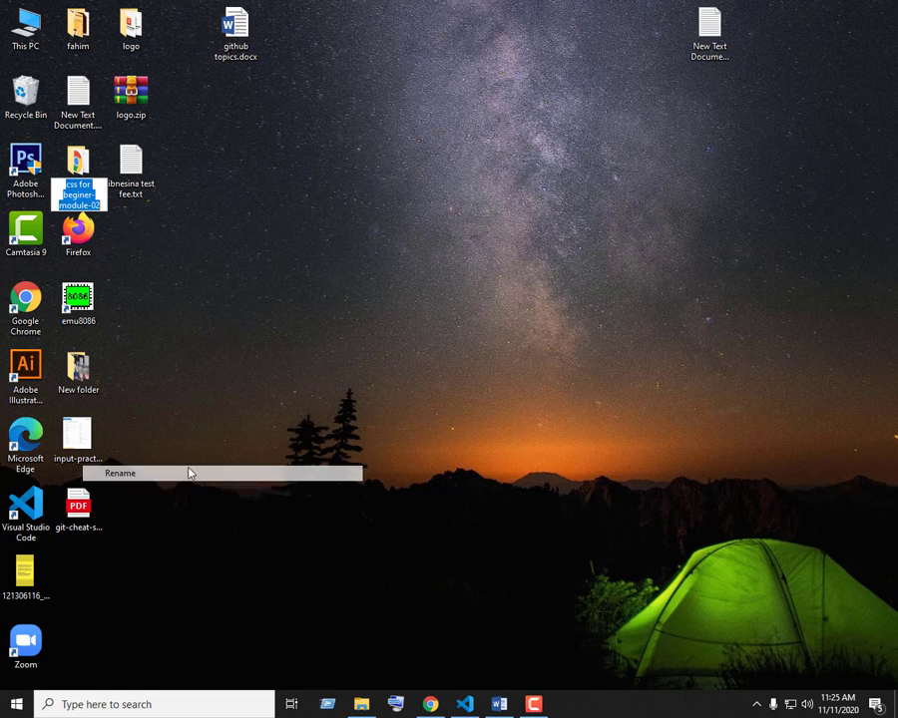
pyautogui.click(372, 317)
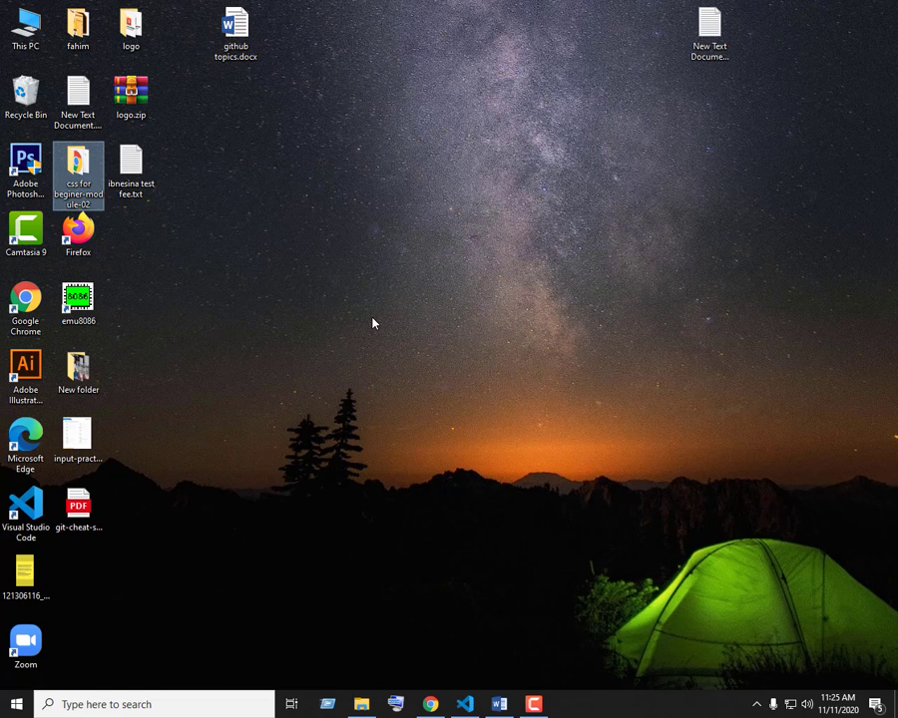
pyautogui.click(430, 705)
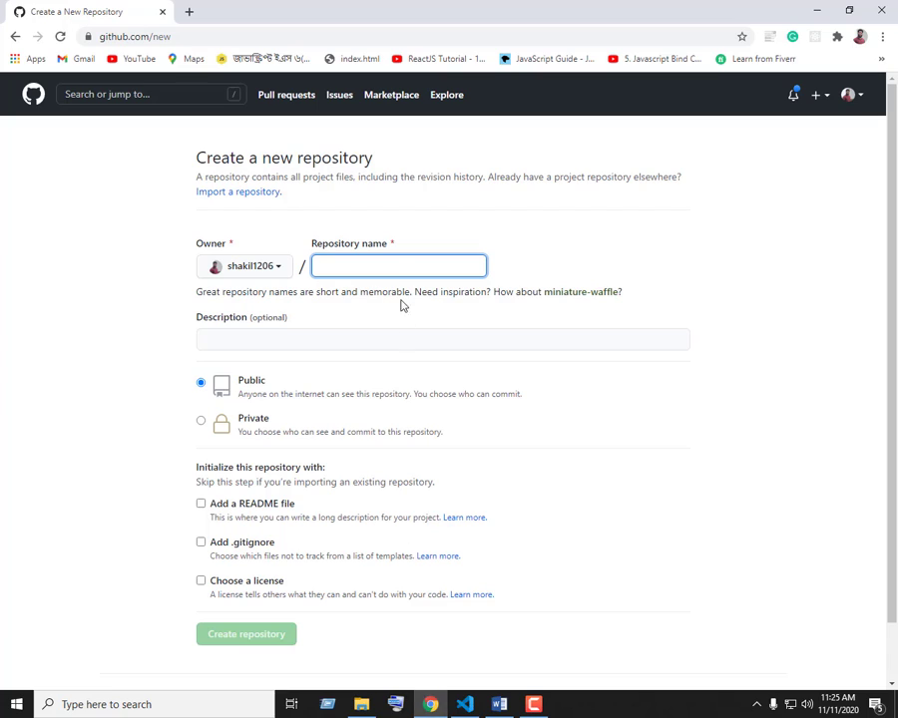
pyautogui.hotkey('ctrl', 'v')
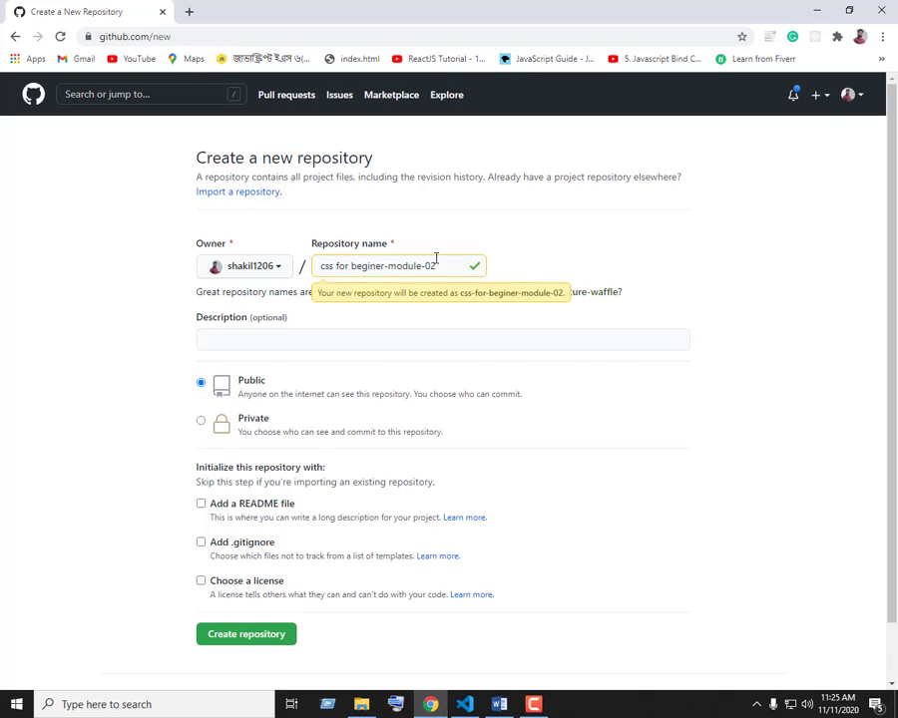
# Step: Examine the spaces in the repository name and compare them with the hyphenated name GitHub proposes
pyautogui.click(349, 266)
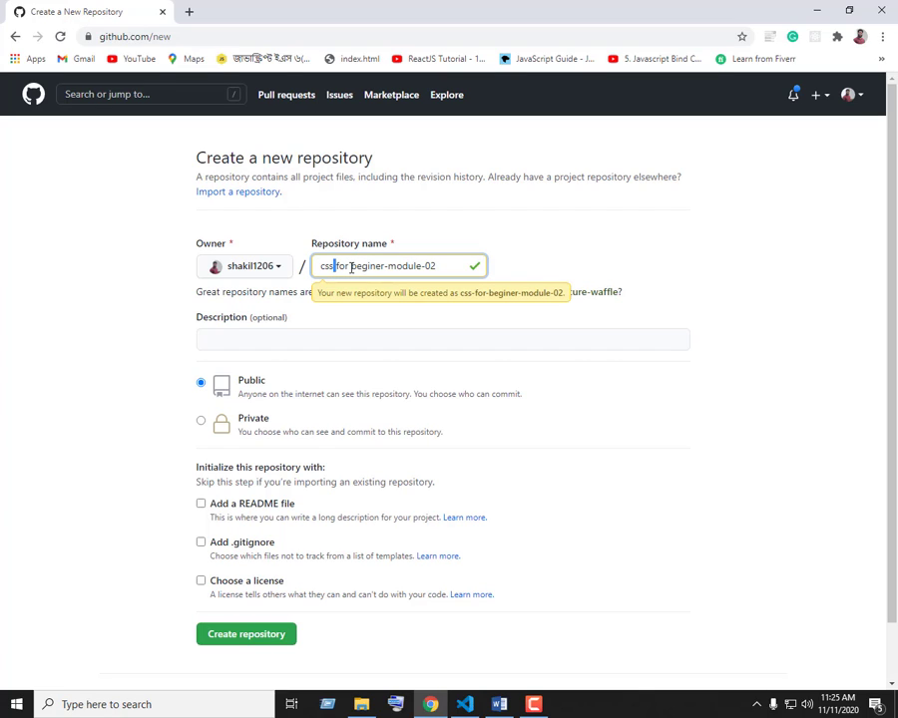
pyautogui.moveTo(348, 266); pyautogui.dragTo(426, 267)
pyautogui.click(544, 263)
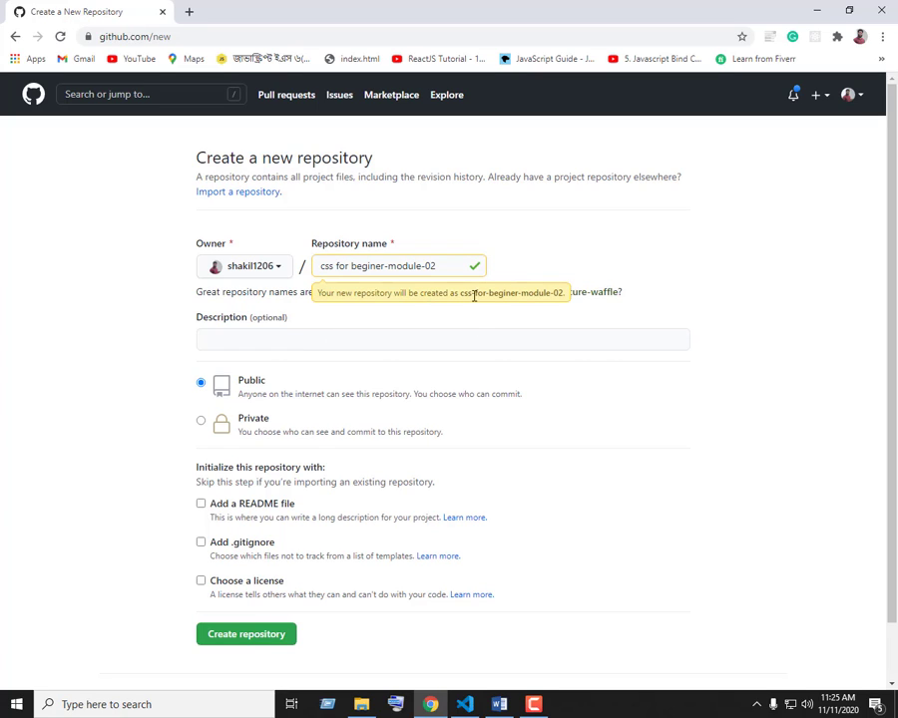
pyautogui.moveTo(462, 296); pyautogui.dragTo(534, 295)
# Step: Replace the space between "for" and "beginer" in the repository name with a hyphen
pyautogui.click(351, 265)
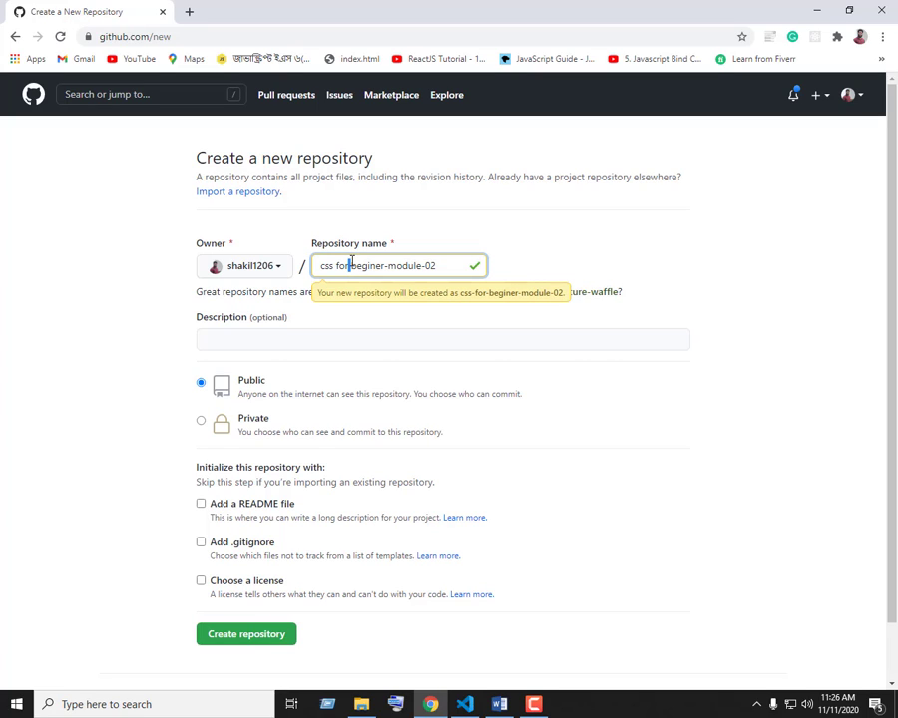
pyautogui.write('-')
pyautogui.press('BackSpace')
pyautogui.write('-')
pyautogui.press('BackSpace')
pyautogui.write('-')
pyautogui.press('BackSpace')
pyautogui.write('-')
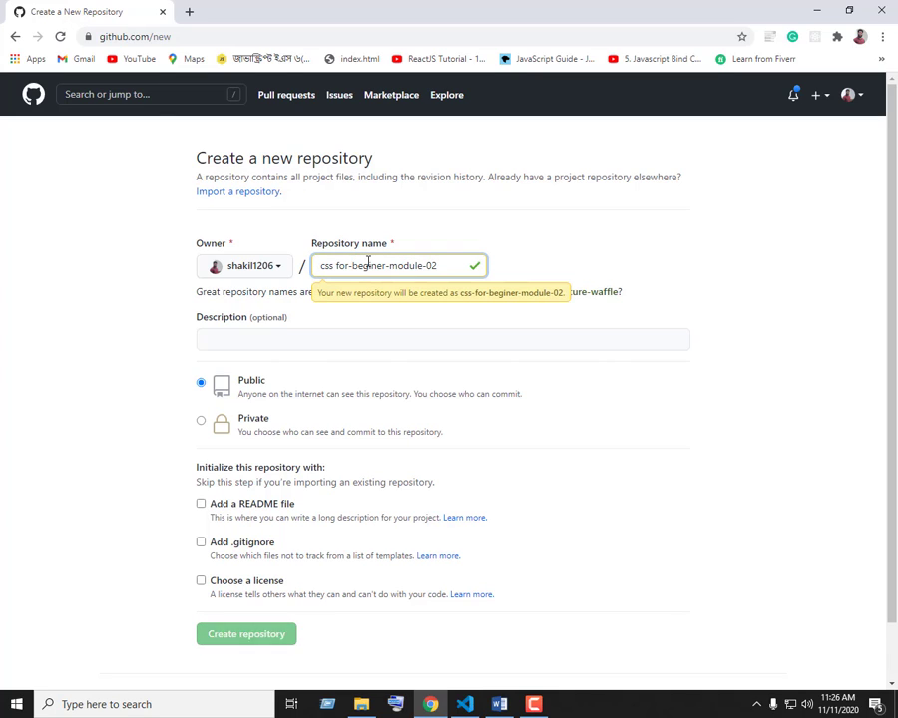
# Step: Replace the space after "css" with a hyphen, making the repository name css-for-beginer-module-02
pyautogui.press('Left')
pyautogui.press('Left')
pyautogui.press('Left')
pyautogui.press('BackSpace')
pyautogui.write('-')
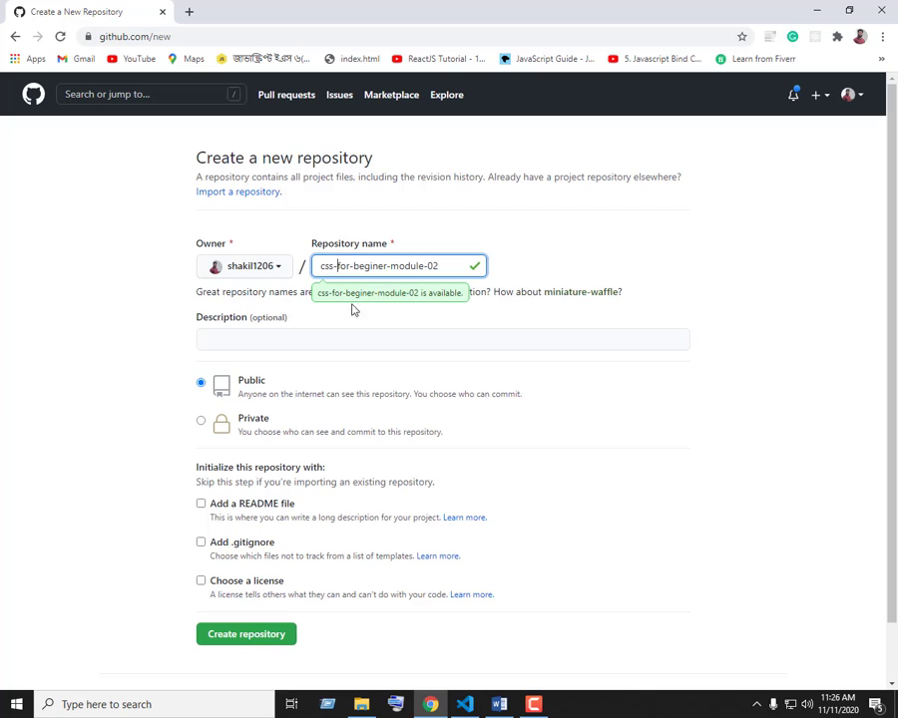
pyautogui.click(580, 268)
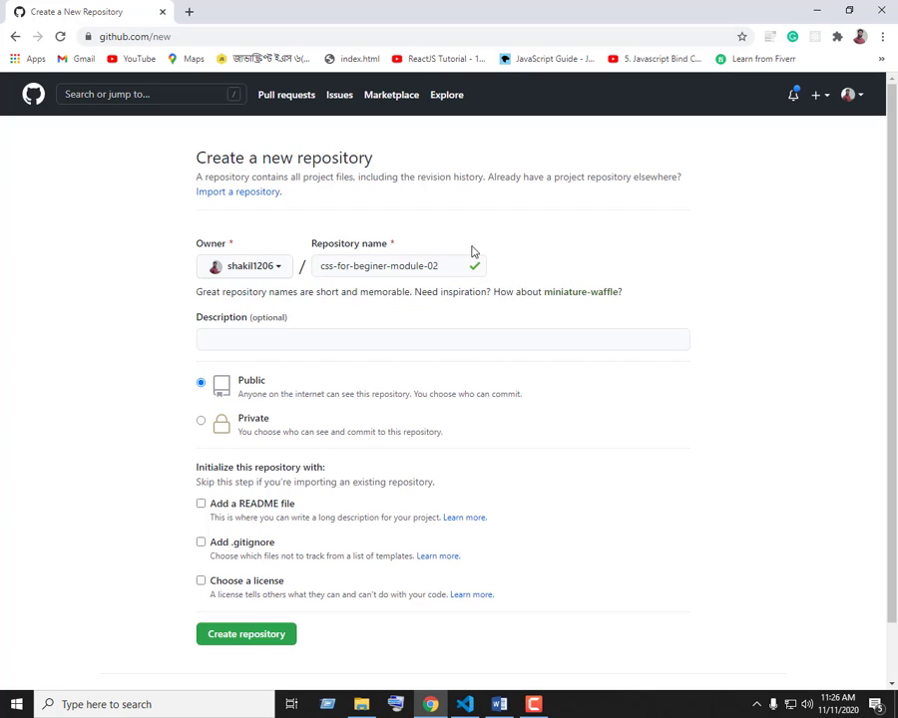
# Step: Check the availability of the hyphenated repository name
pyautogui.click(444, 266)
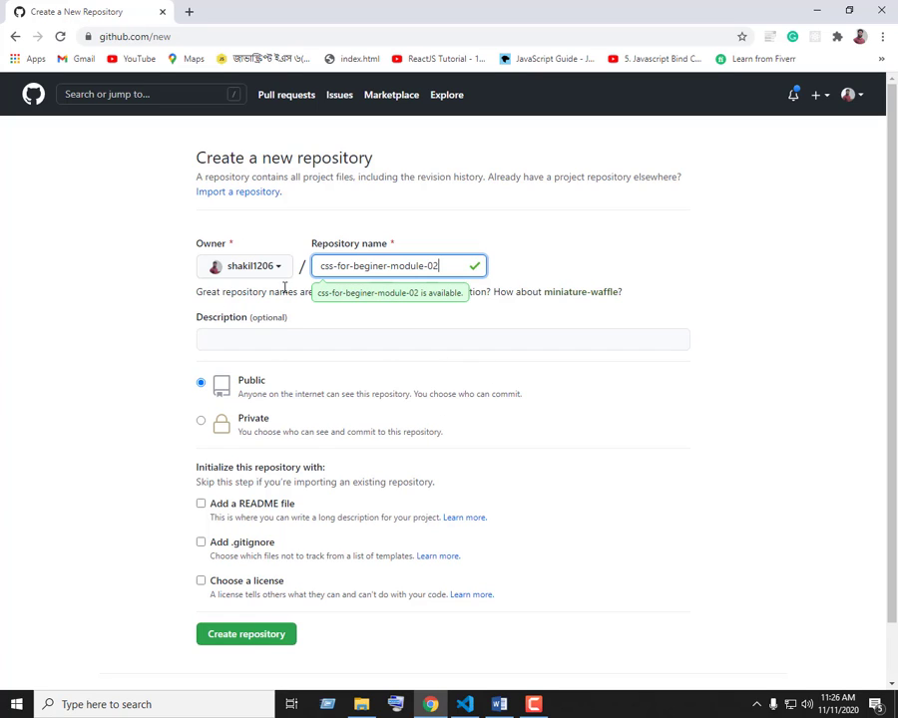
pyautogui.click(519, 262)
pyautogui.click(458, 269)
pyautogui.click(523, 255)
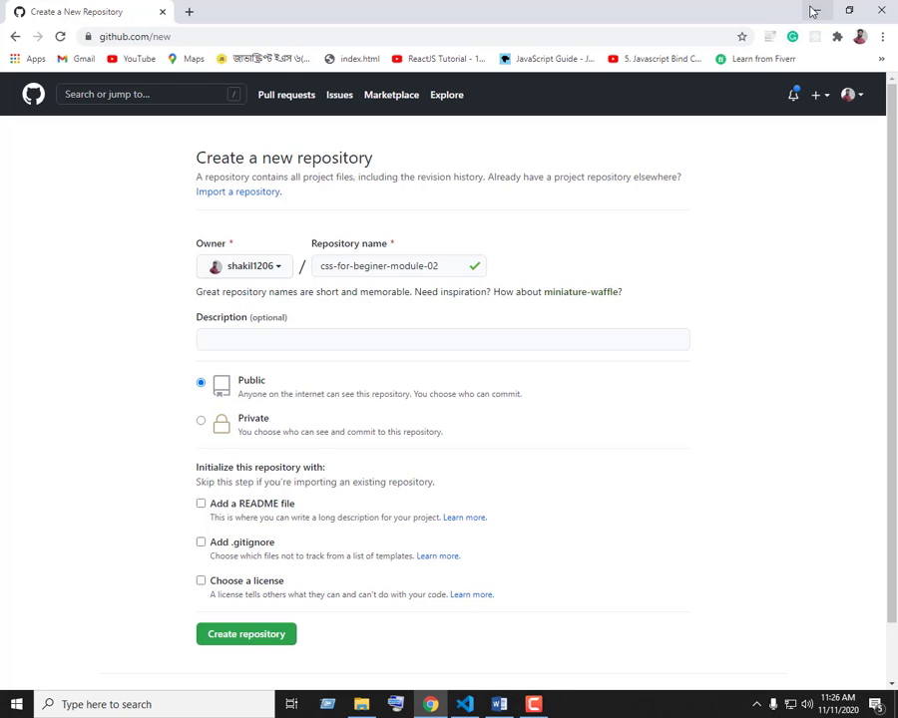
# Step: Minimize the browser, try to rename the desktop project folder as css-for-beginer-module-02, retry once, and cancel
pyautogui.click(813, 12)
pyautogui.rightClick(78, 169)
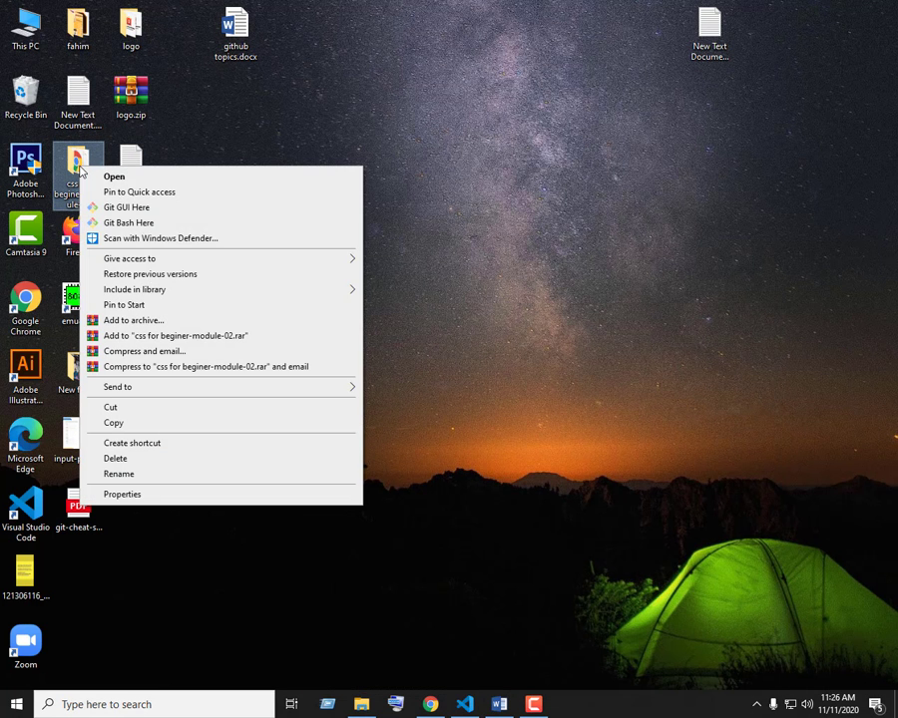
pyautogui.click(155, 474)
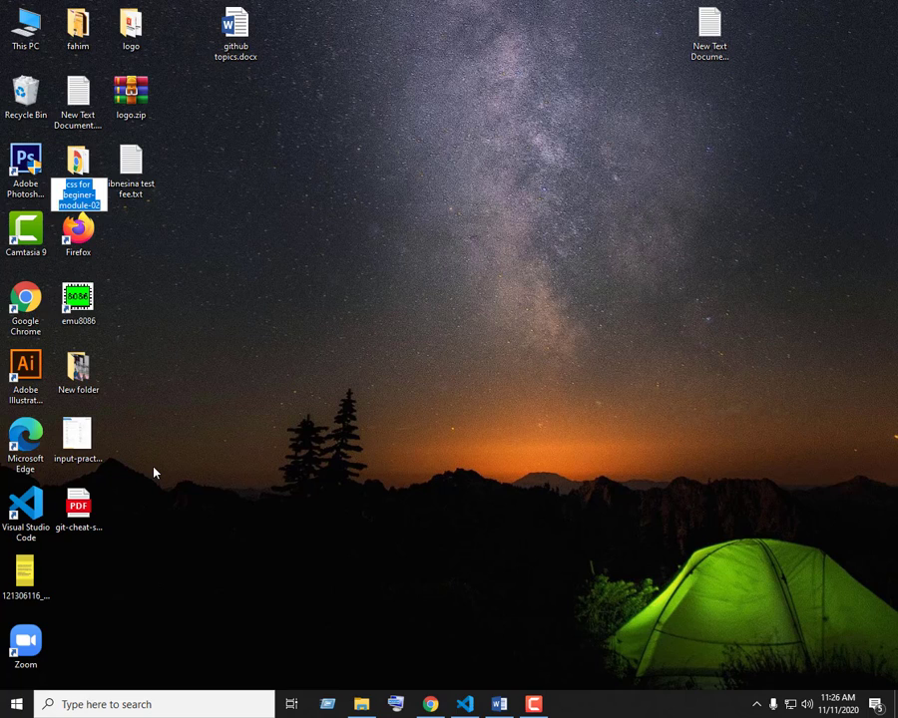
pyautogui.press('Up')
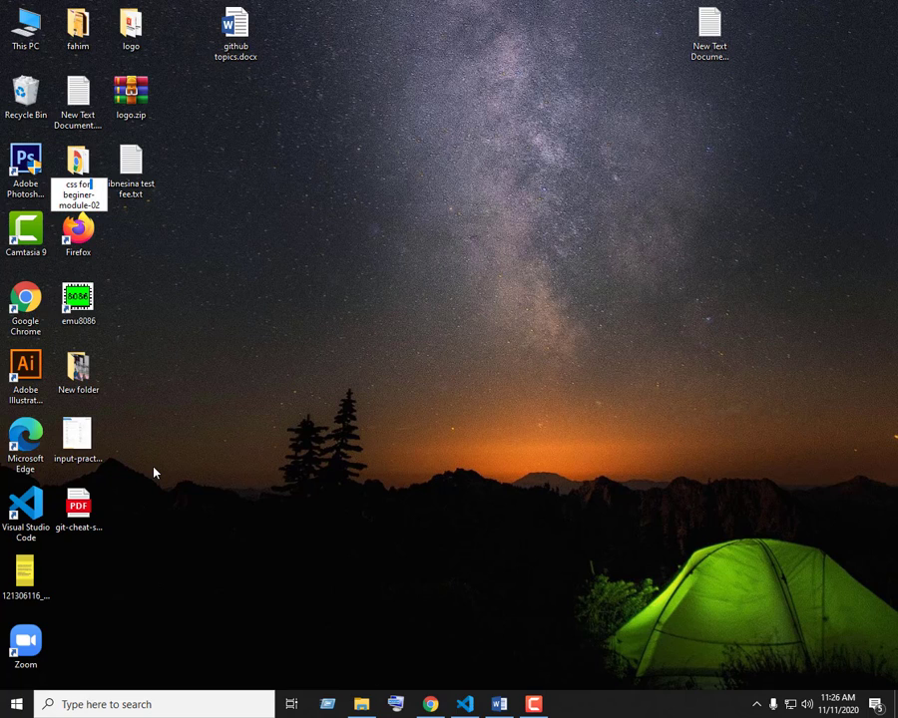
pyautogui.write('-for')
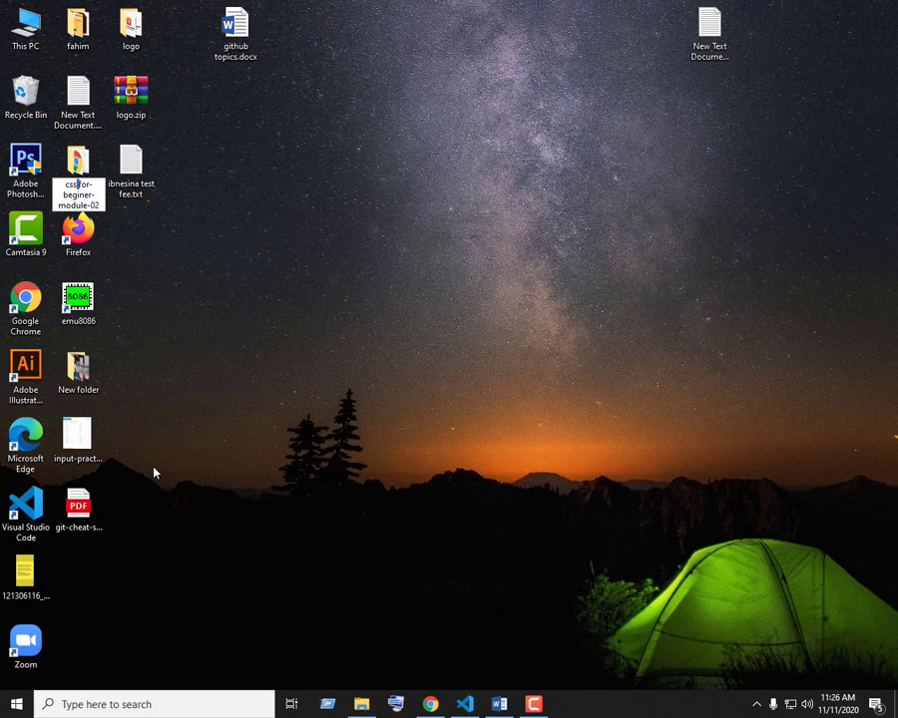
pyautogui.write('-')
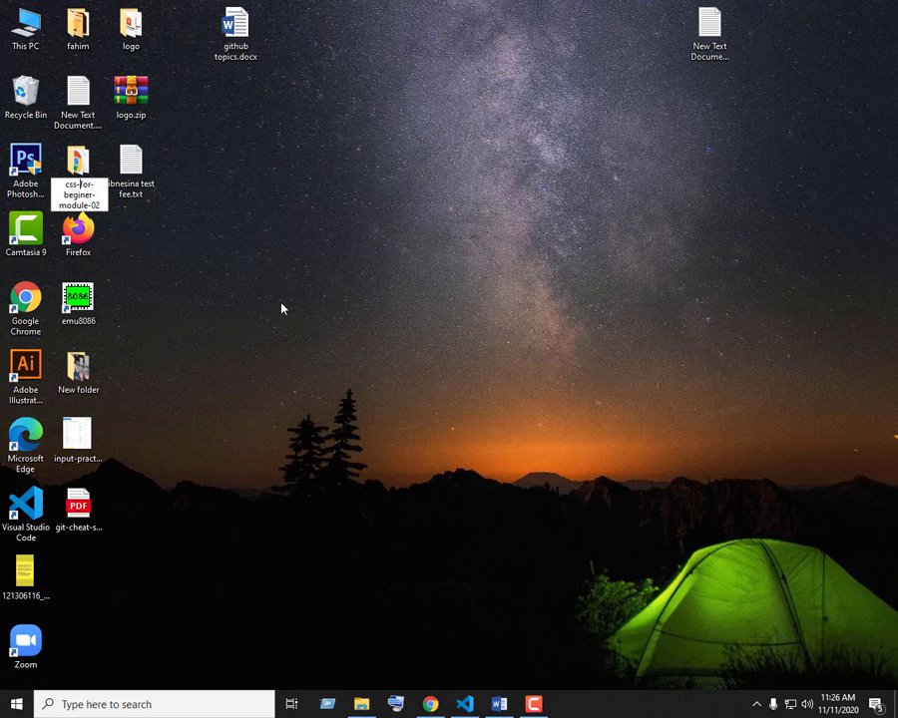
pyautogui.click(283, 306)
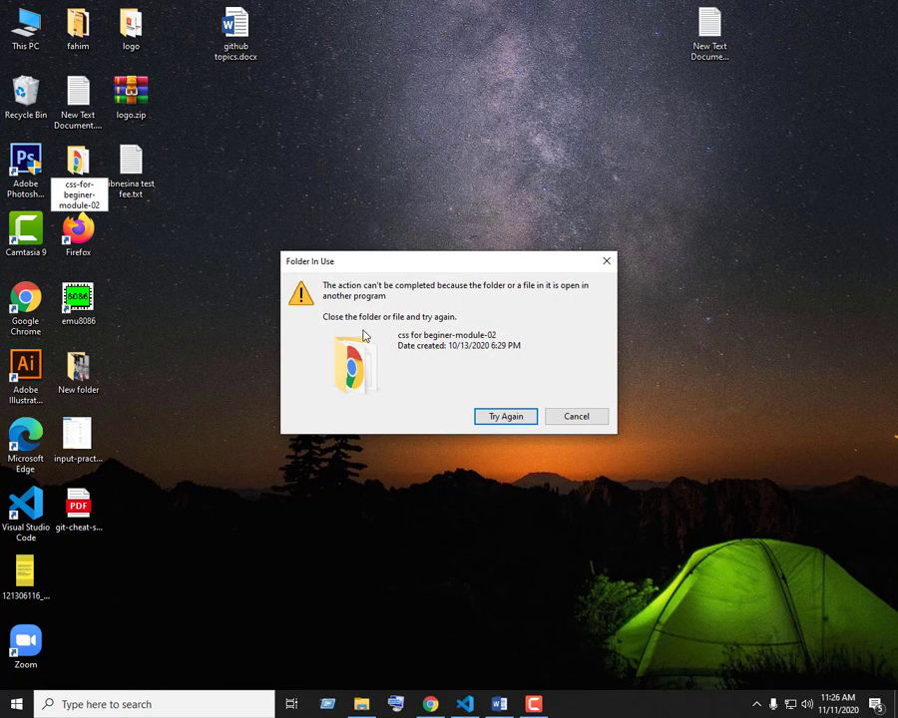
pyautogui.click(491, 418)
pyautogui.click(575, 417)
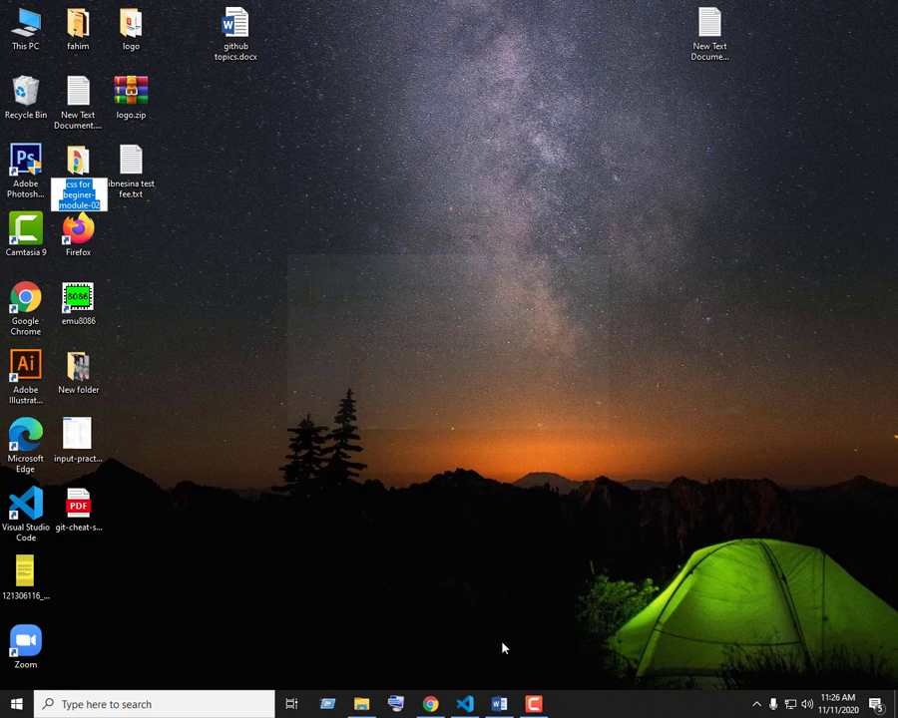
# Step: Switch to Visual Studio Code to check the open project, minimize it, and return to the repository form in Chrome
pyautogui.click(476, 706)
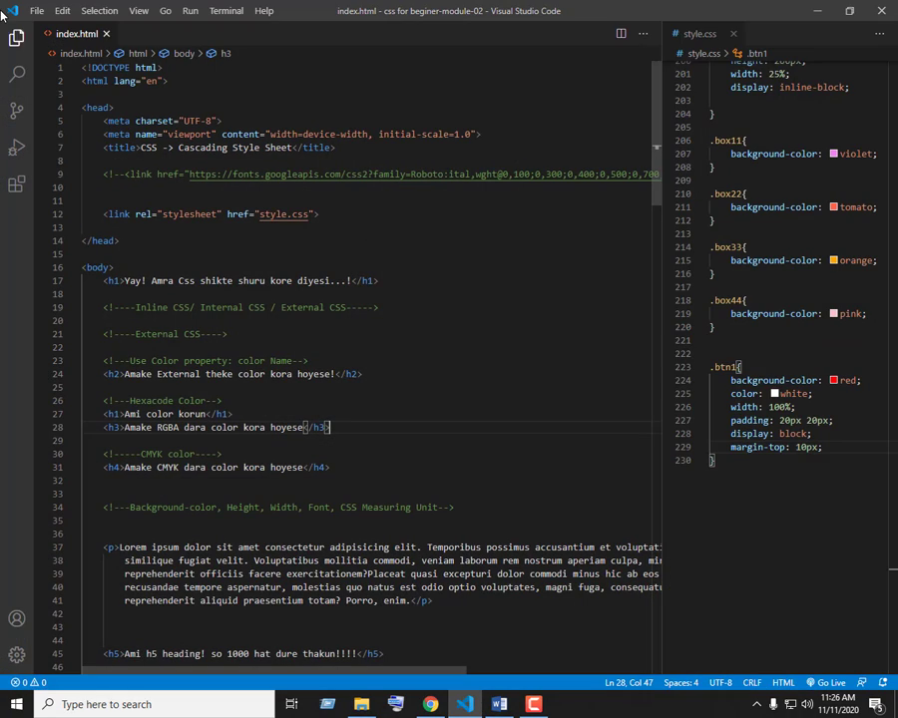
pyautogui.click(815, 10)
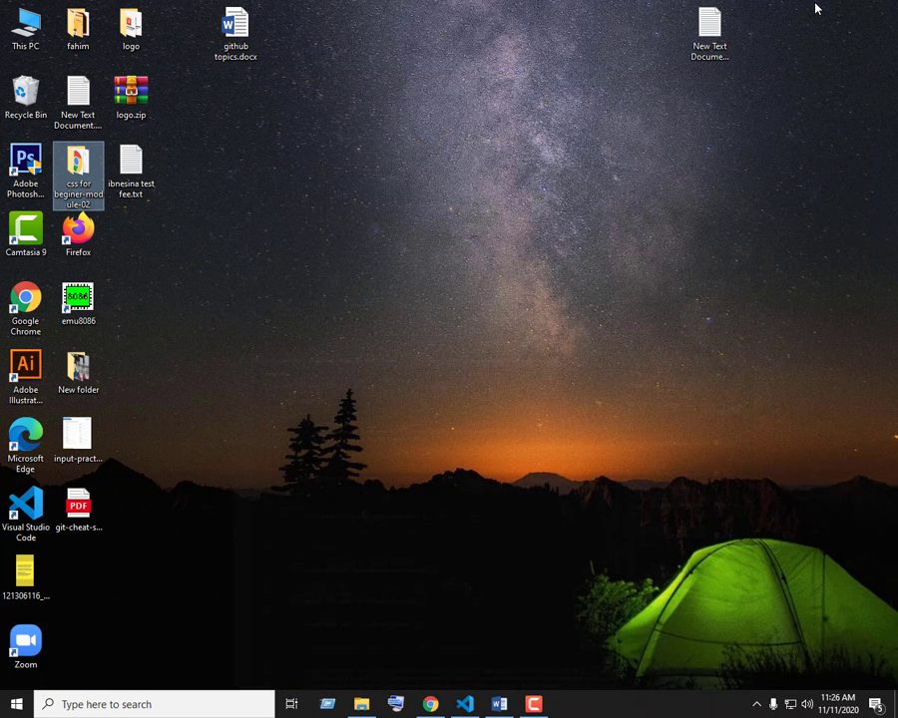
pyautogui.click(431, 705)
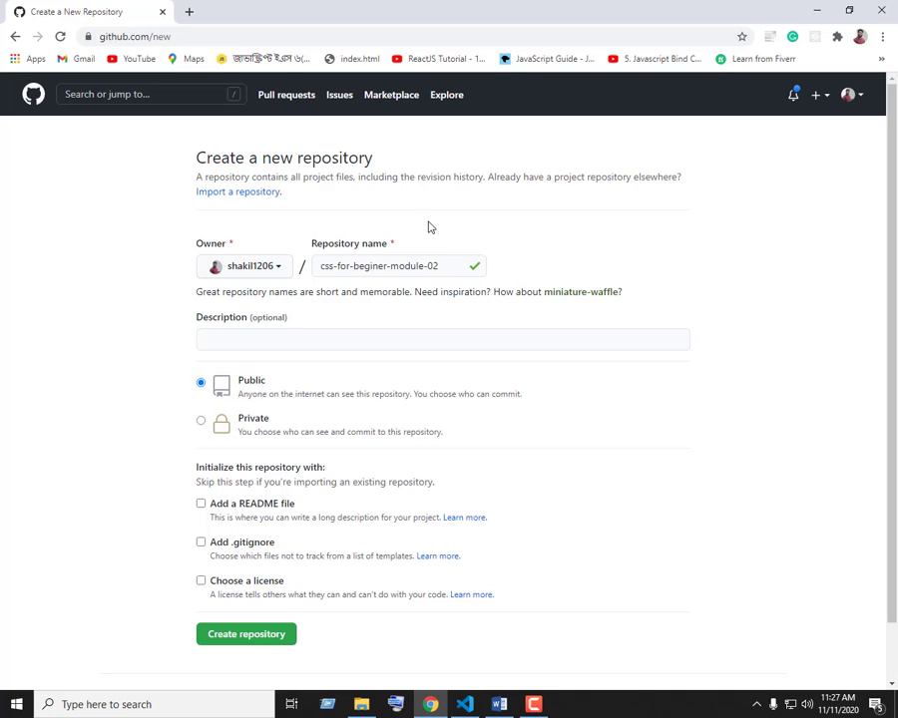
# Step: Review the entered repository name and the description, visibility and initialization options below it
pyautogui.click(450, 267)
pyautogui.hotkey('ctrl', 'a')
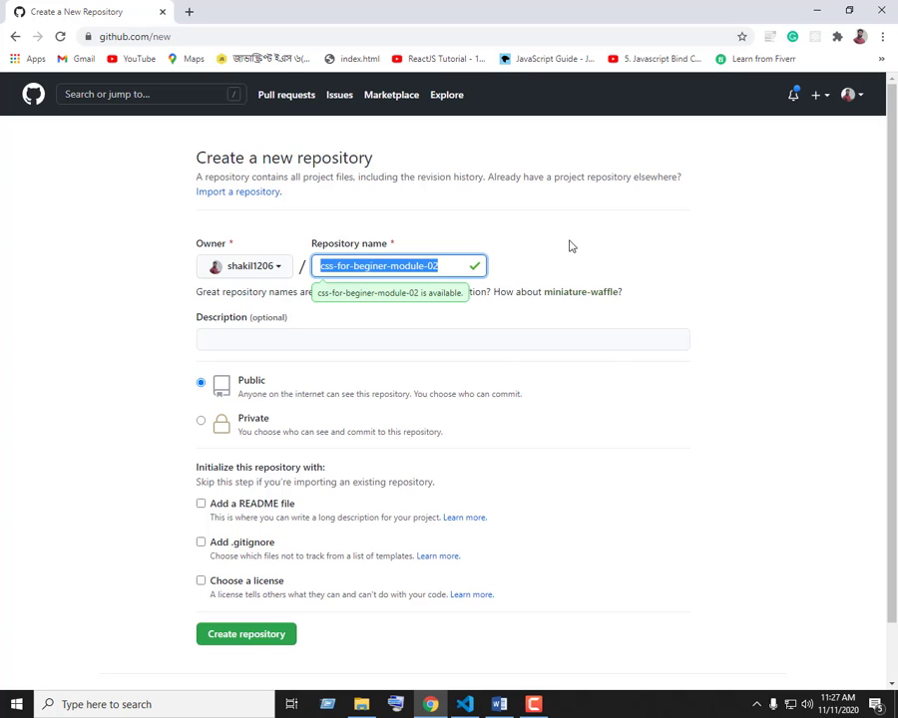
pyautogui.click(529, 286)
pyautogui.scroll(-1, 539, 292)
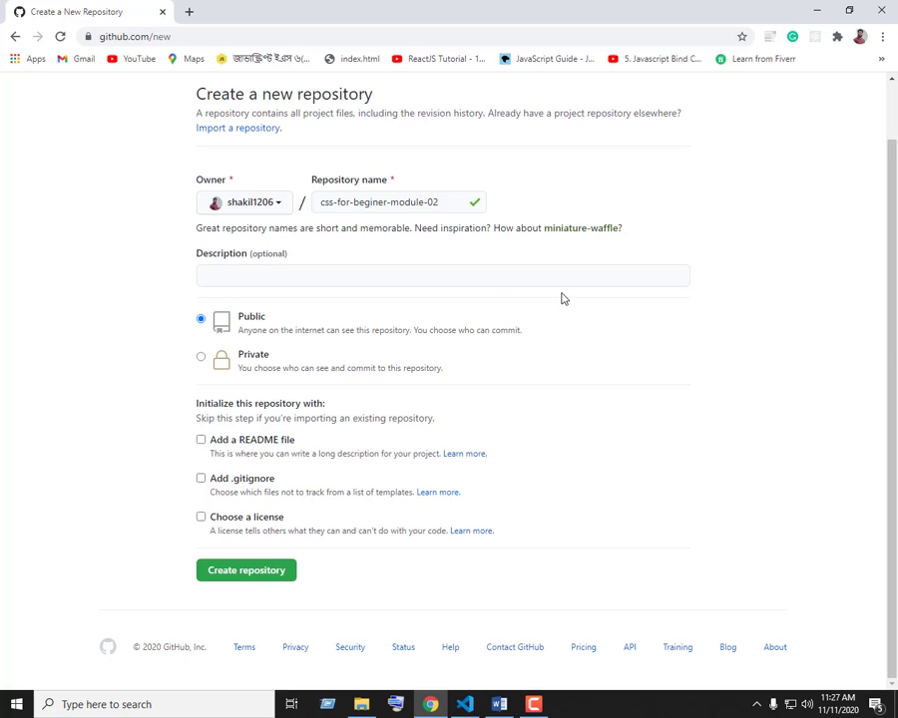
# Step: Examine the optional description field in the new repository form, leaving it empty
pyautogui.click(273, 282)
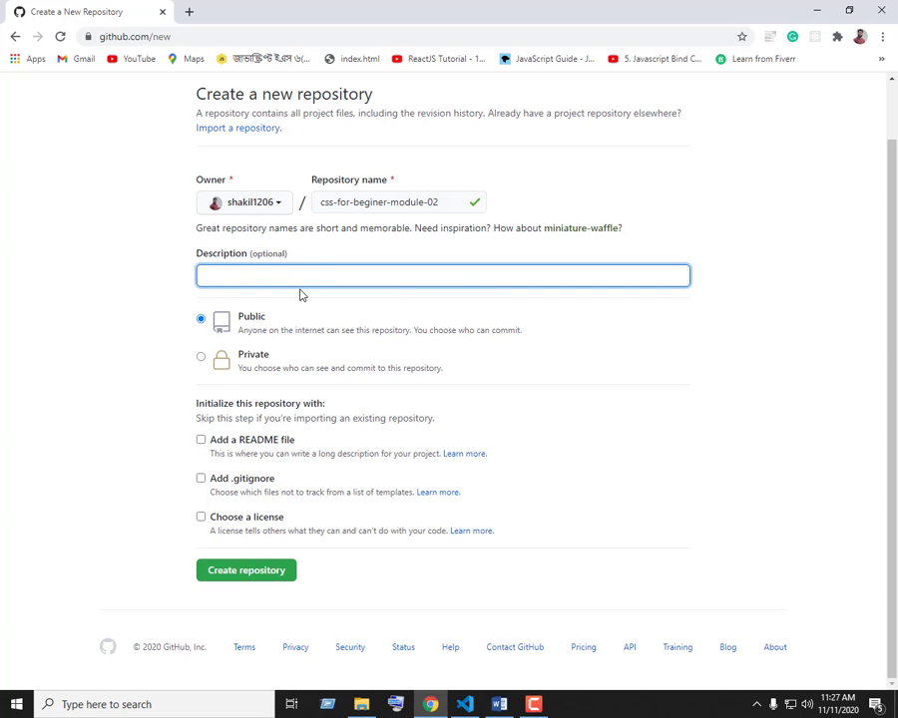
pyautogui.click(725, 271)
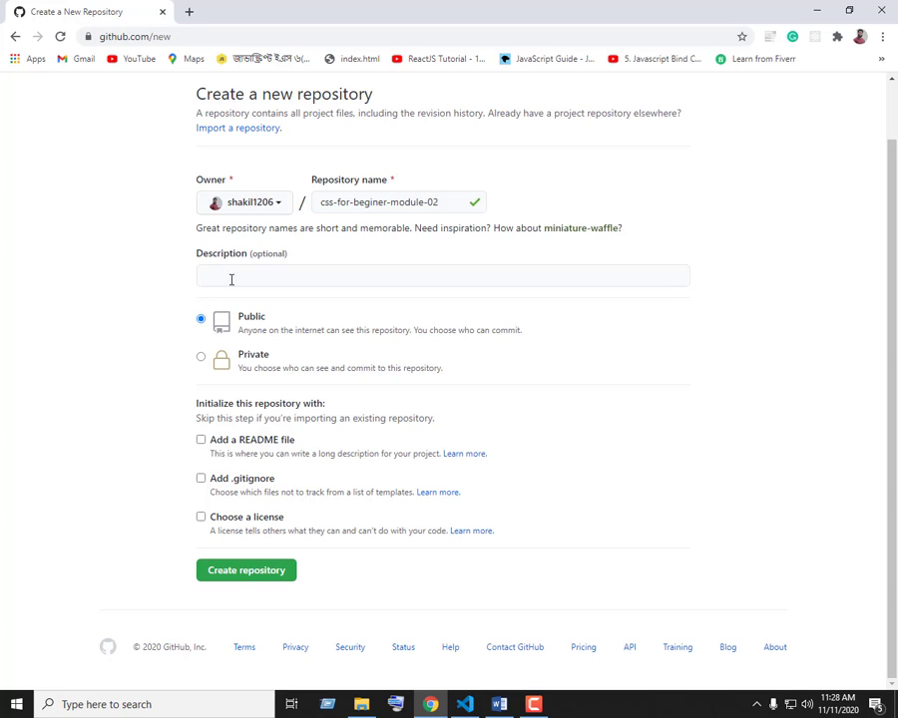
pyautogui.click(236, 273)
pyautogui.click(147, 254)
pyautogui.click(228, 270)
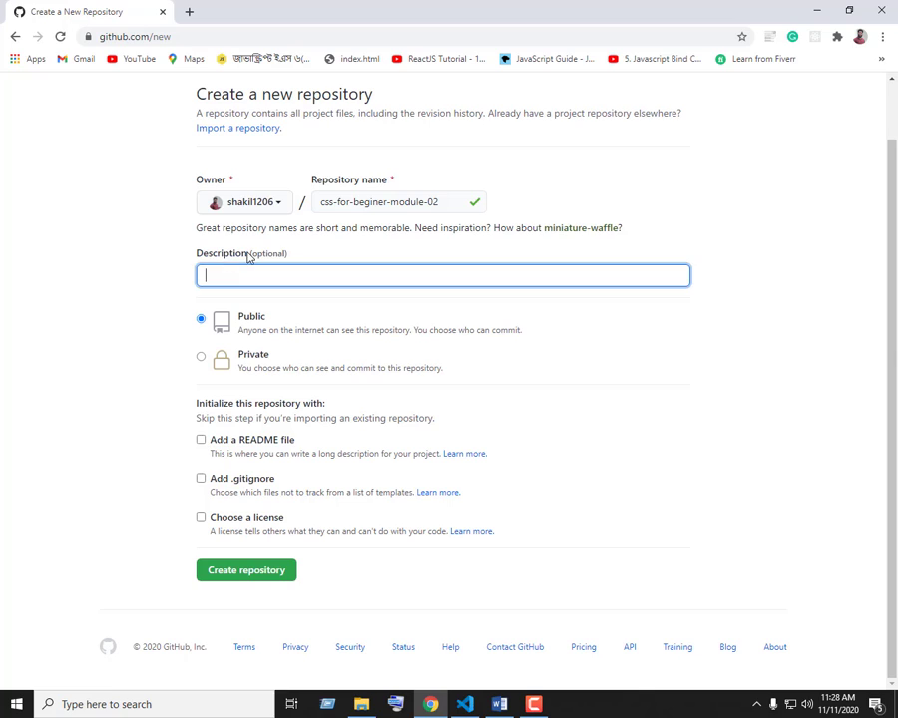
pyautogui.click(249, 254)
pyautogui.doubleClick(283, 229)
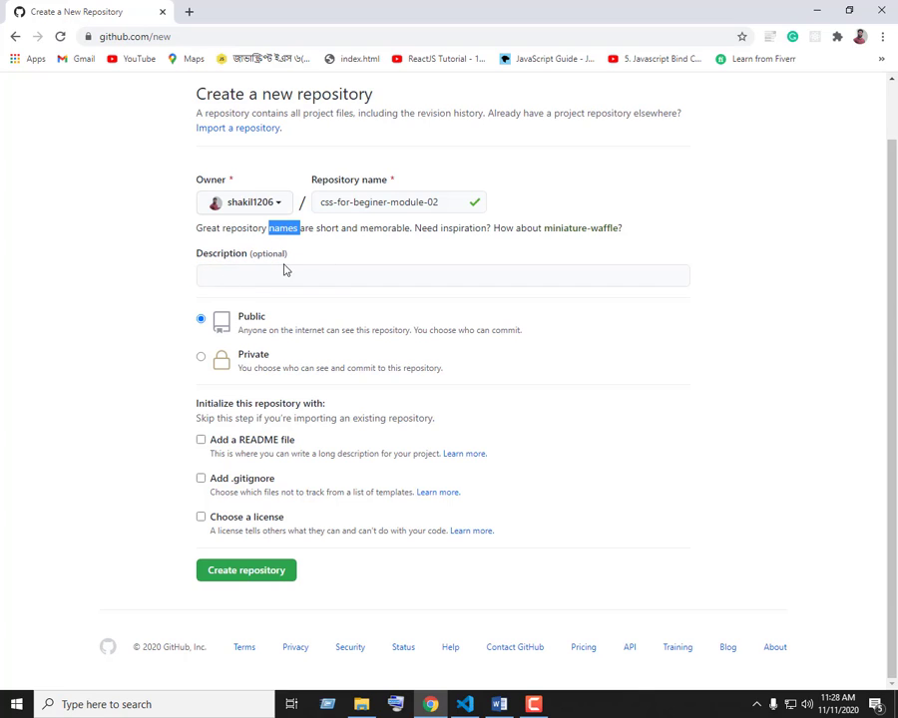
pyautogui.click(475, 457)
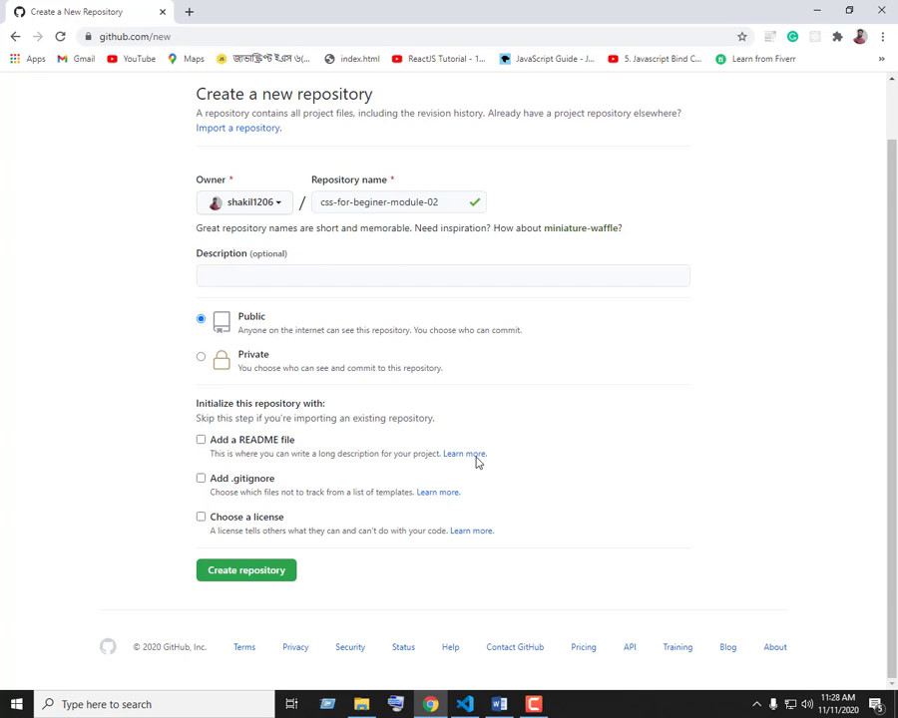
# Step: Review the public and private visibility choices and the README, .gitignore and license initialization options
pyautogui.scroll(1, 493, 487)
pyautogui.scroll(-1, 489, 488)
pyautogui.scroll(1, 429, 399)
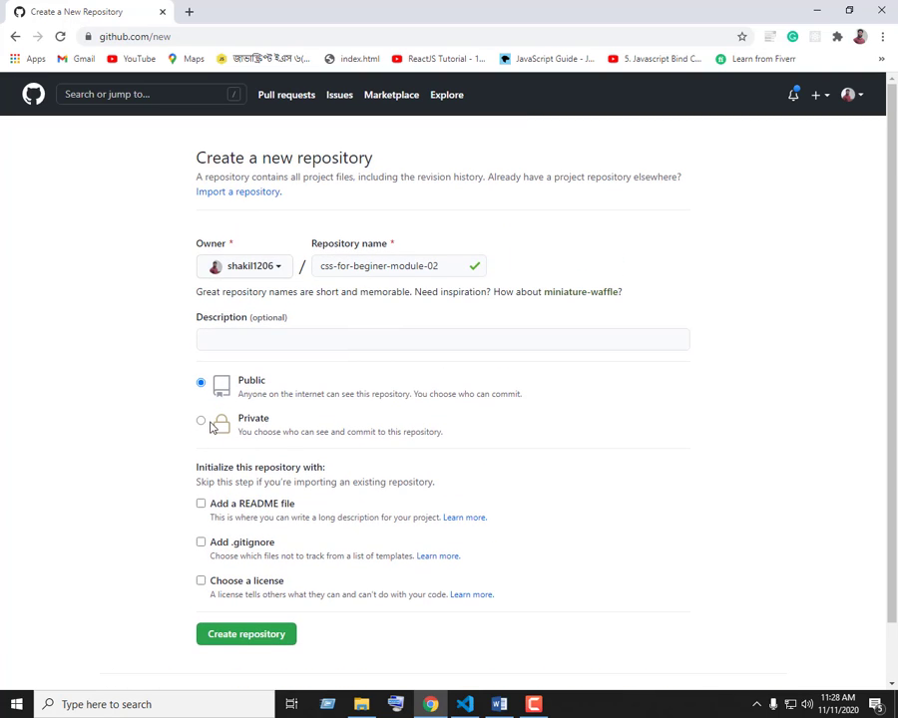
pyautogui.scroll(-1, 345, 375)
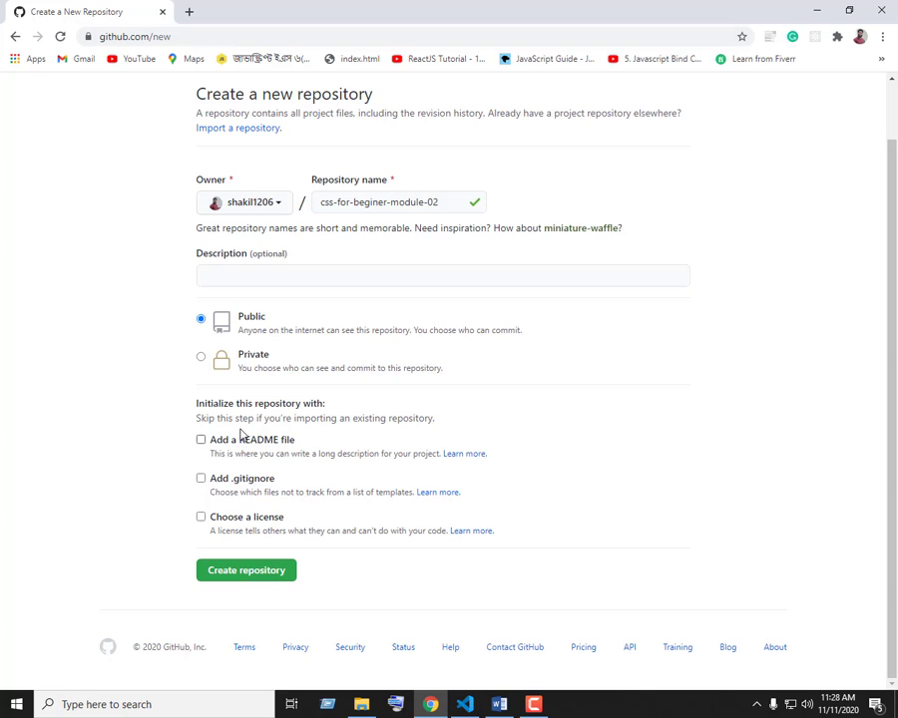
pyautogui.click(227, 272)
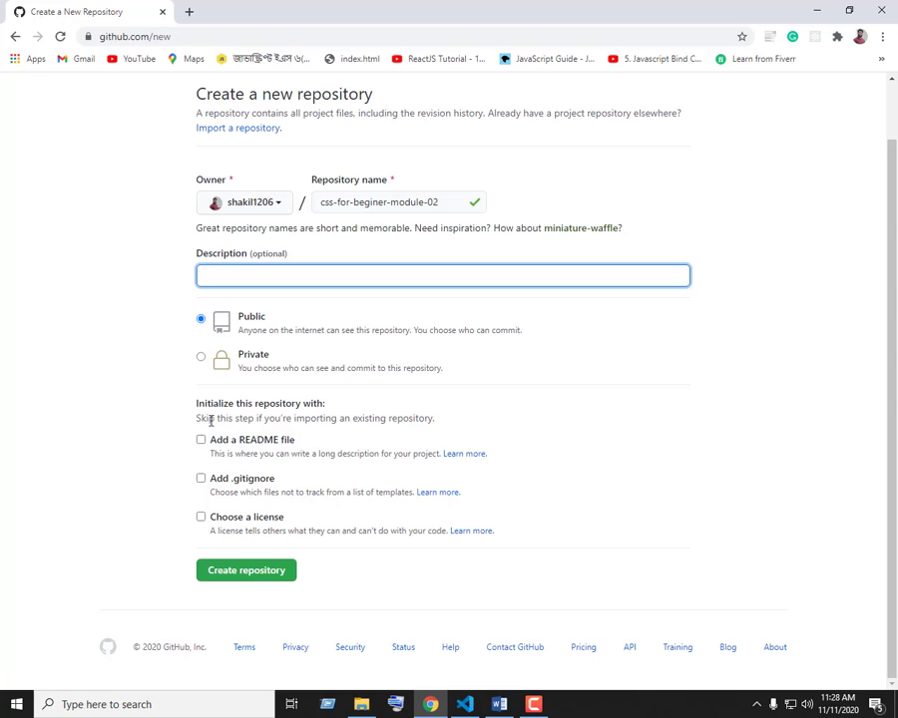
pyautogui.moveTo(208, 418); pyautogui.dragTo(329, 529)
pyautogui.click(475, 418)
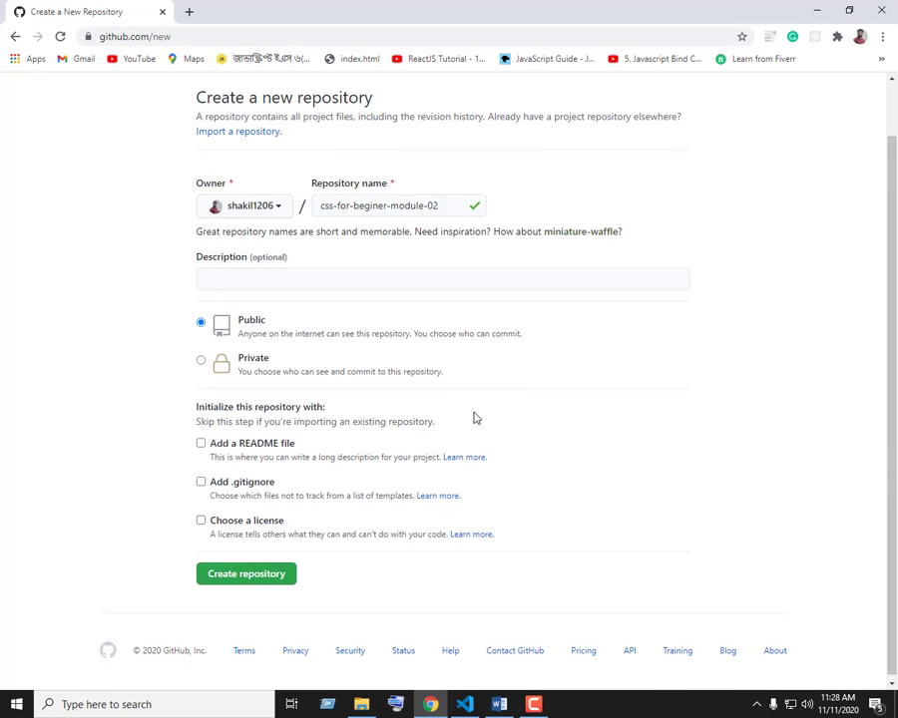
# Step: Recheck the repository name and create css-for-beginer-module-02 as a public repository without a description or initialization files
pyautogui.scroll(1, 451, 268)
pyautogui.moveTo(449, 264); pyautogui.dragTo(321, 263)
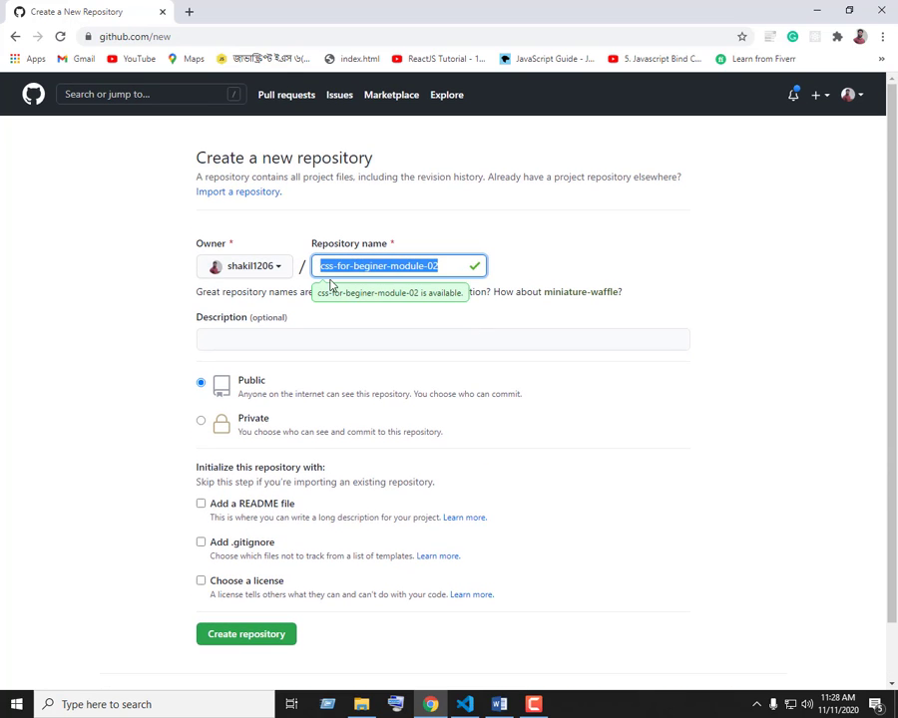
pyautogui.click(345, 319)
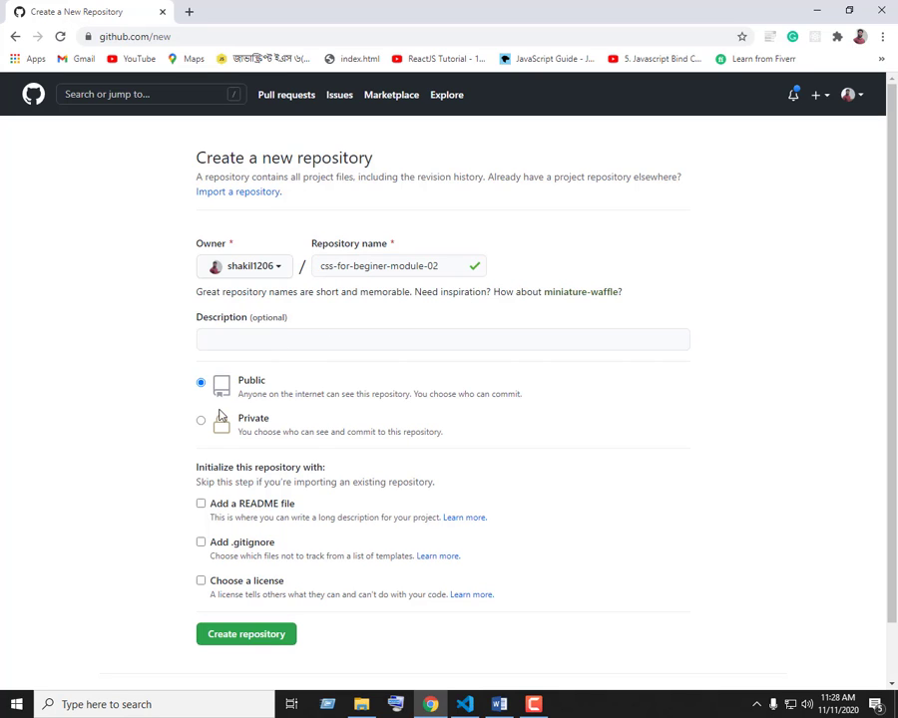
pyautogui.scroll(-1, 337, 383)
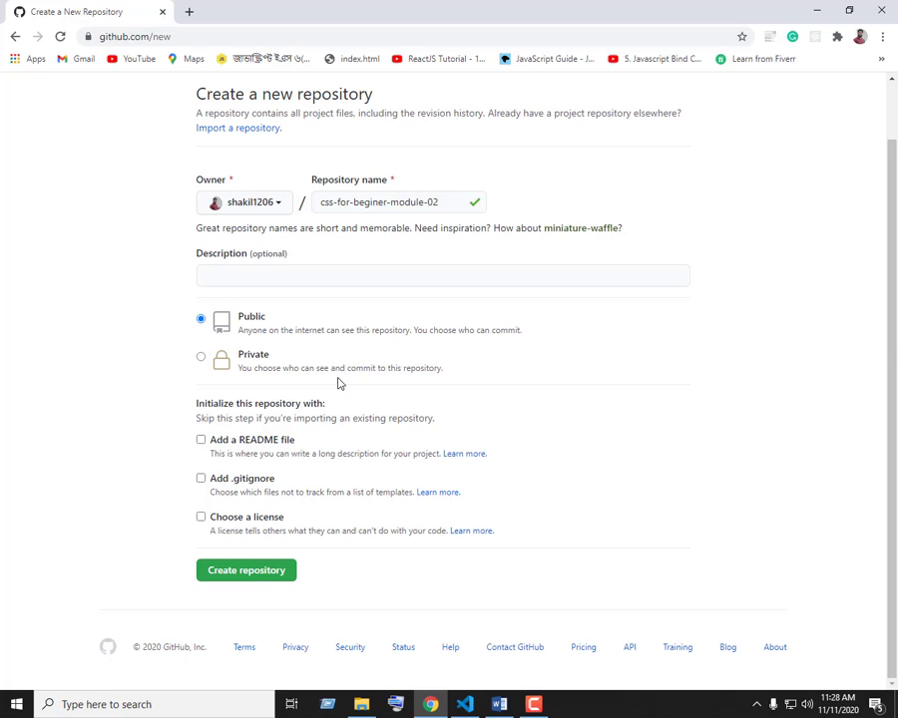
pyautogui.click(256, 577)
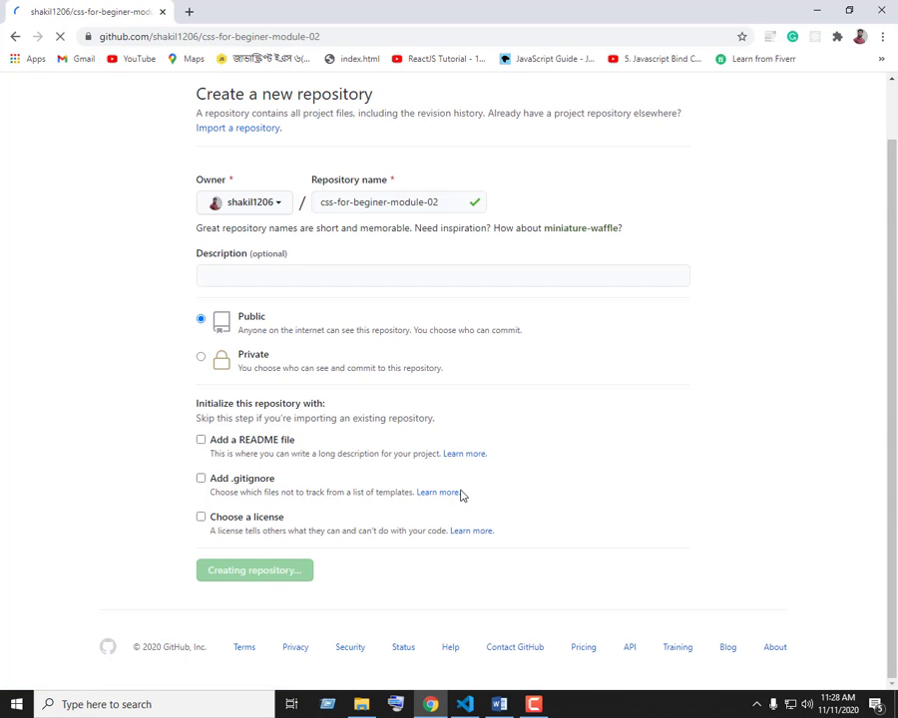
# Step: Look through the quick setup, command-line and import instructions on the new repository's page
pyautogui.scroll(-3, 460, 496)
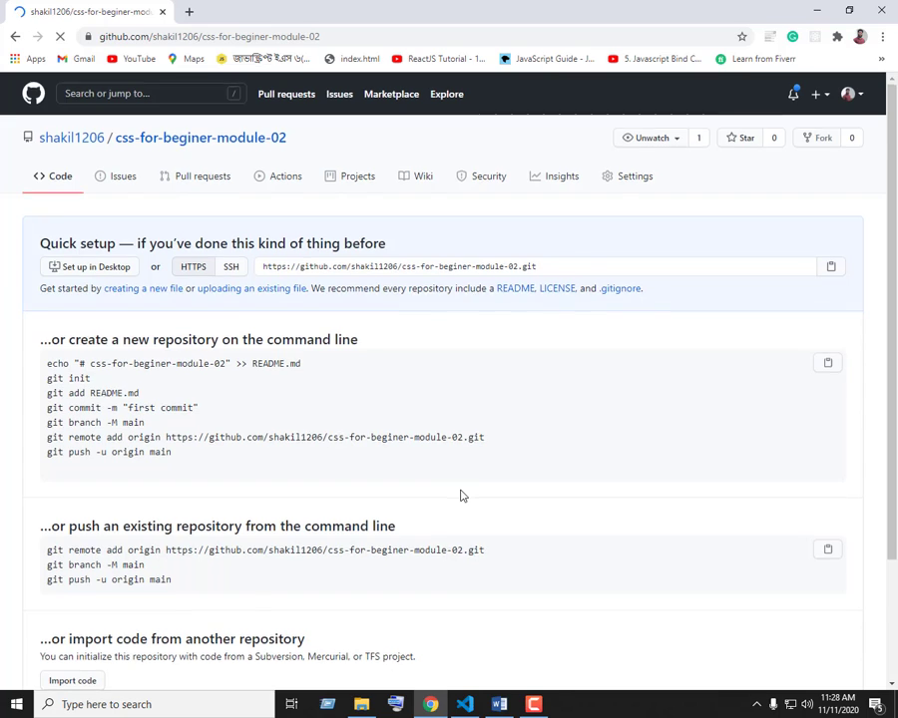
pyautogui.scroll(3, 460, 496)
pyautogui.scroll(-3, 460, 495)
pyautogui.scroll(3, 460, 496)
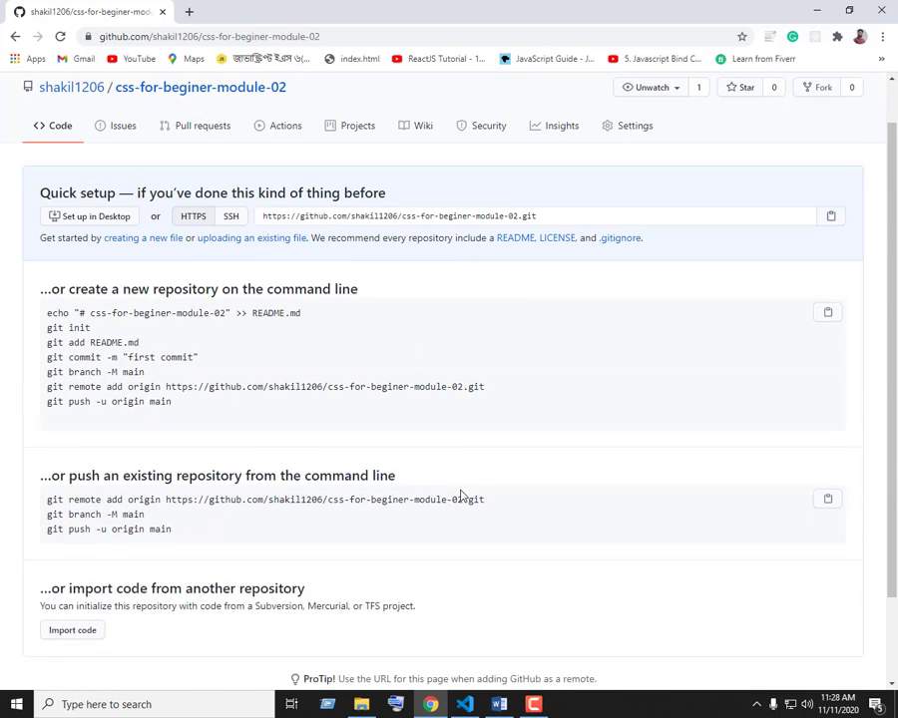